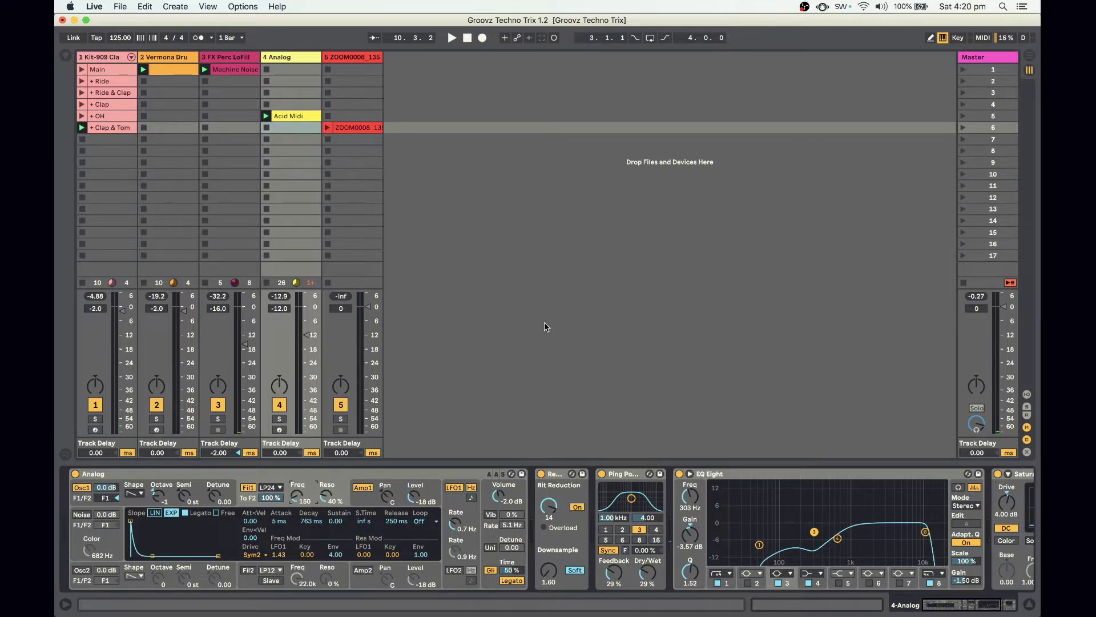
pyautogui.click(344, 58)
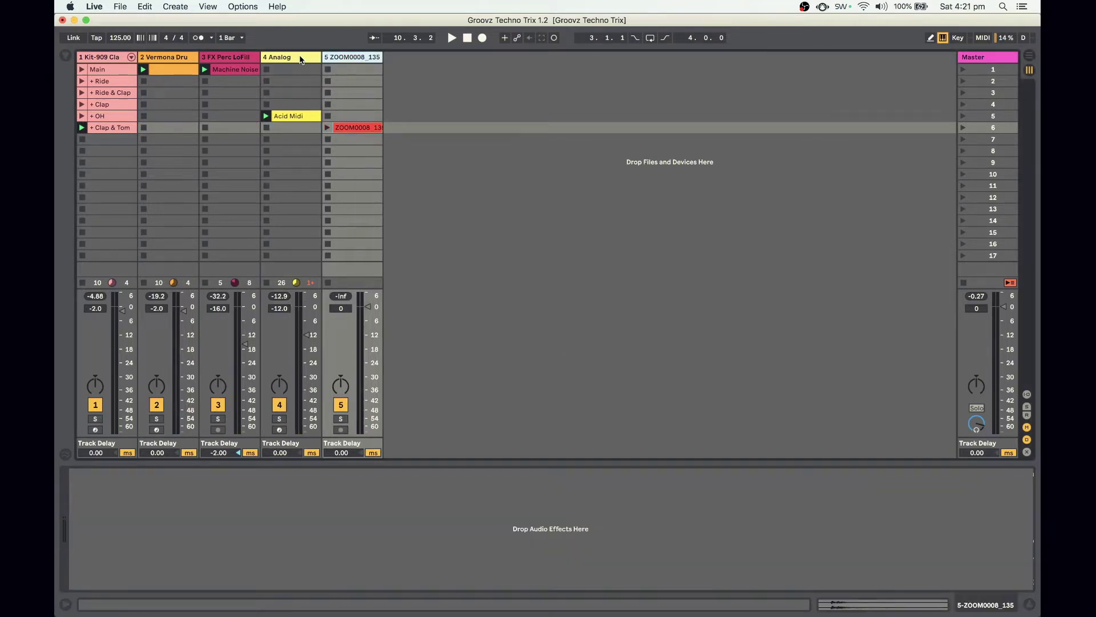
pyautogui.click(301, 58)
pyautogui.click(353, 59)
pyautogui.click(299, 60)
pyautogui.click(351, 58)
pyautogui.click(303, 60)
pyautogui.click(345, 58)
pyautogui.click(303, 60)
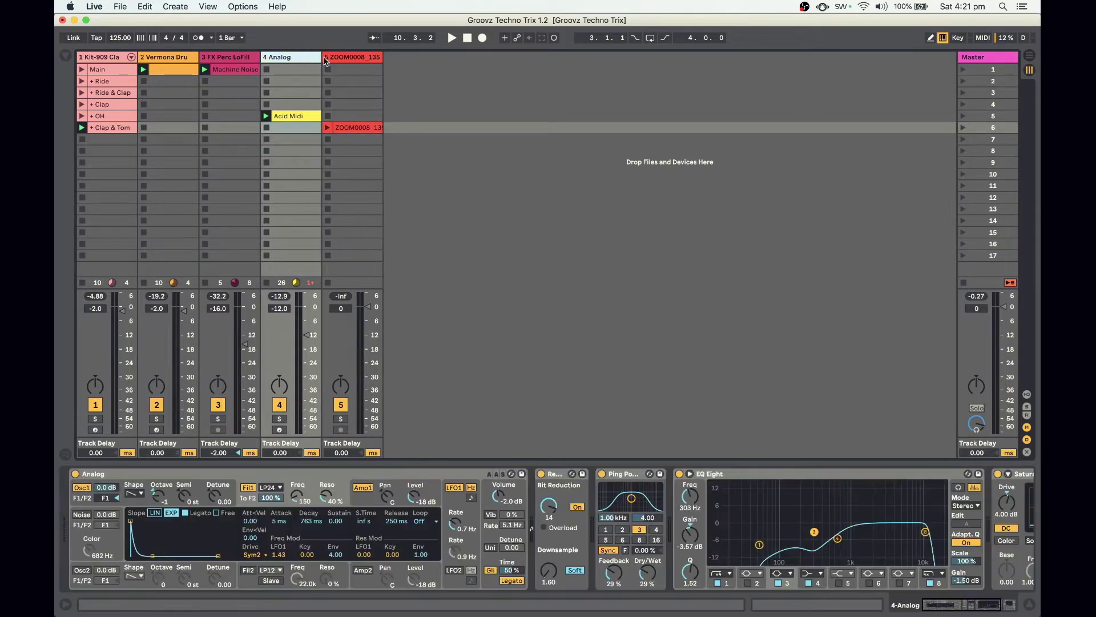
pyautogui.click(326, 60)
pyautogui.click(291, 60)
pyautogui.click(345, 59)
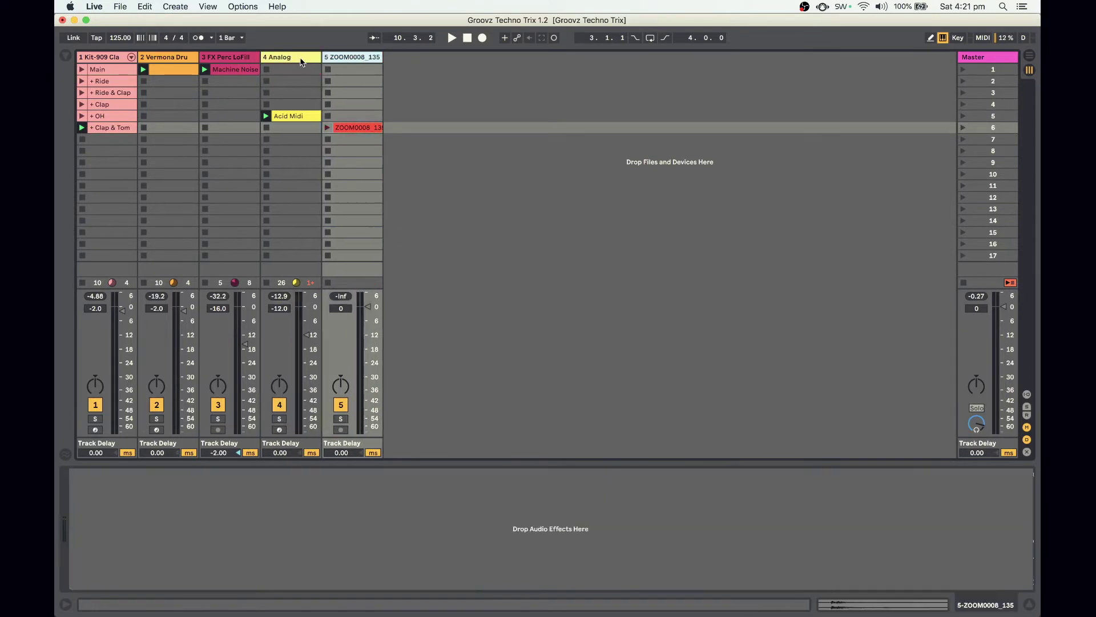
pyautogui.click(302, 61)
pyautogui.click(340, 59)
pyautogui.click(306, 61)
pyautogui.click(338, 58)
pyautogui.click(298, 61)
pyautogui.click(346, 61)
pyautogui.click(307, 61)
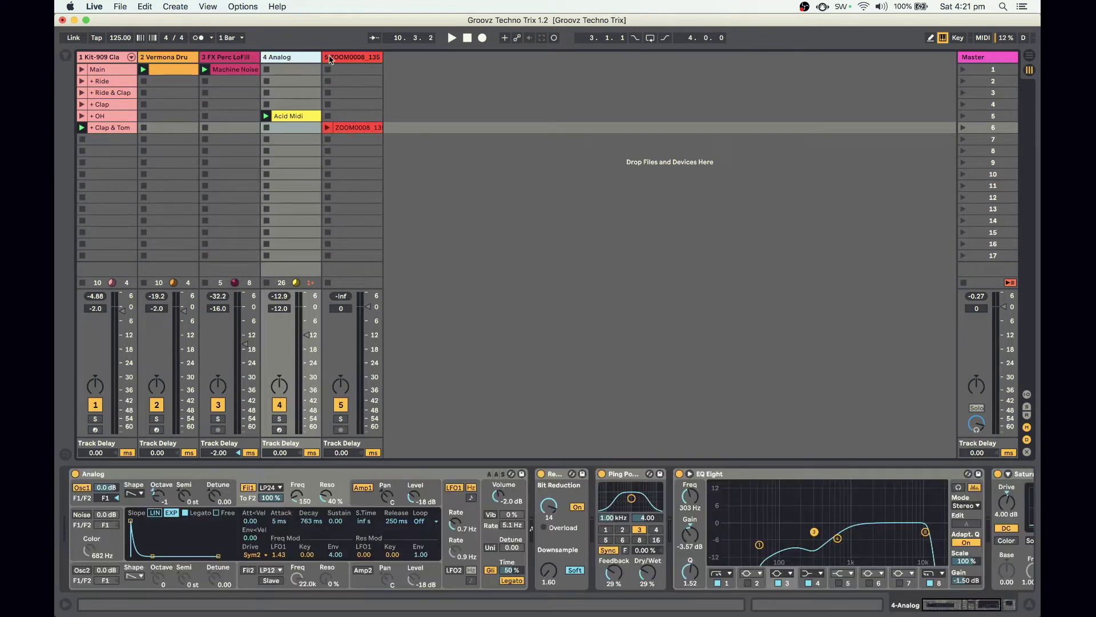
pyautogui.click(343, 60)
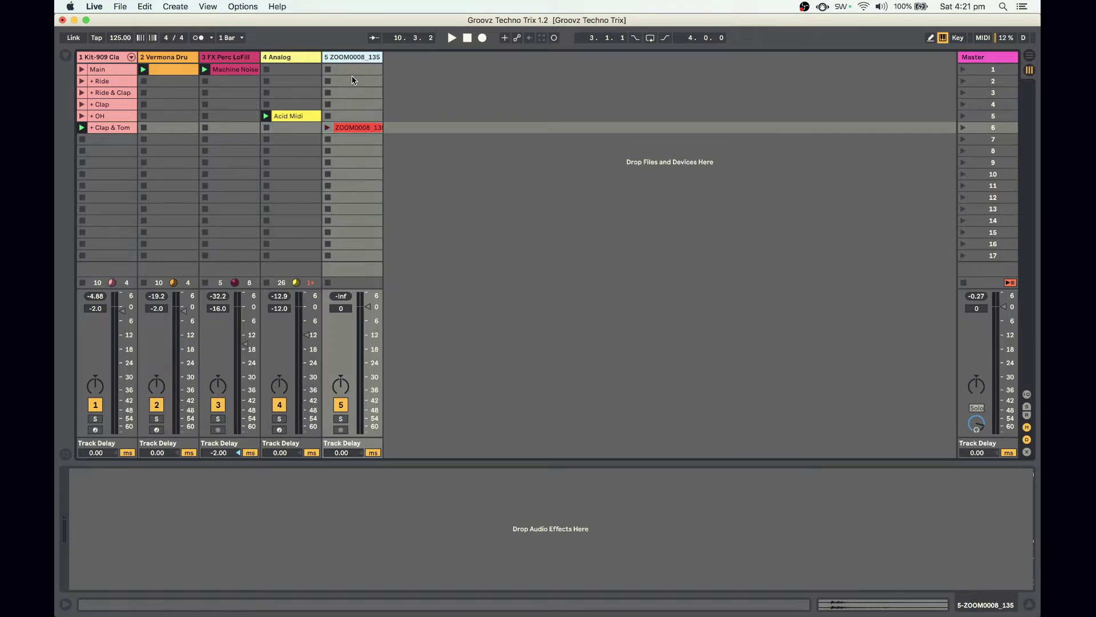
# Step: Show the browser beside the session tracks and make it narrower
pyautogui.click(66, 57)
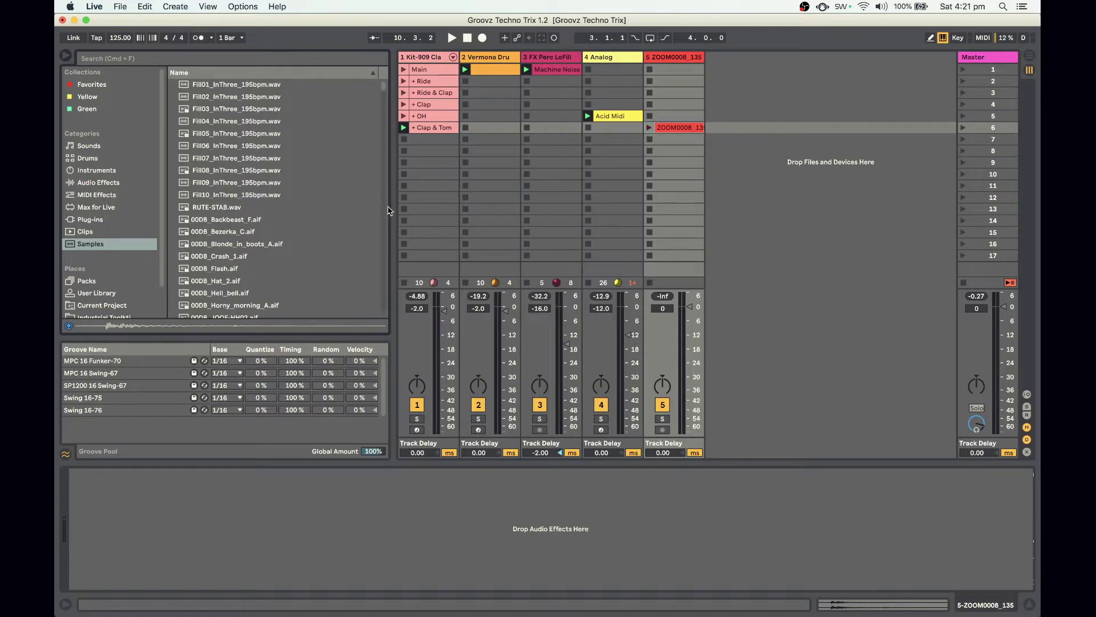
pyautogui.moveTo(394, 209); pyautogui.dragTo(348, 213)
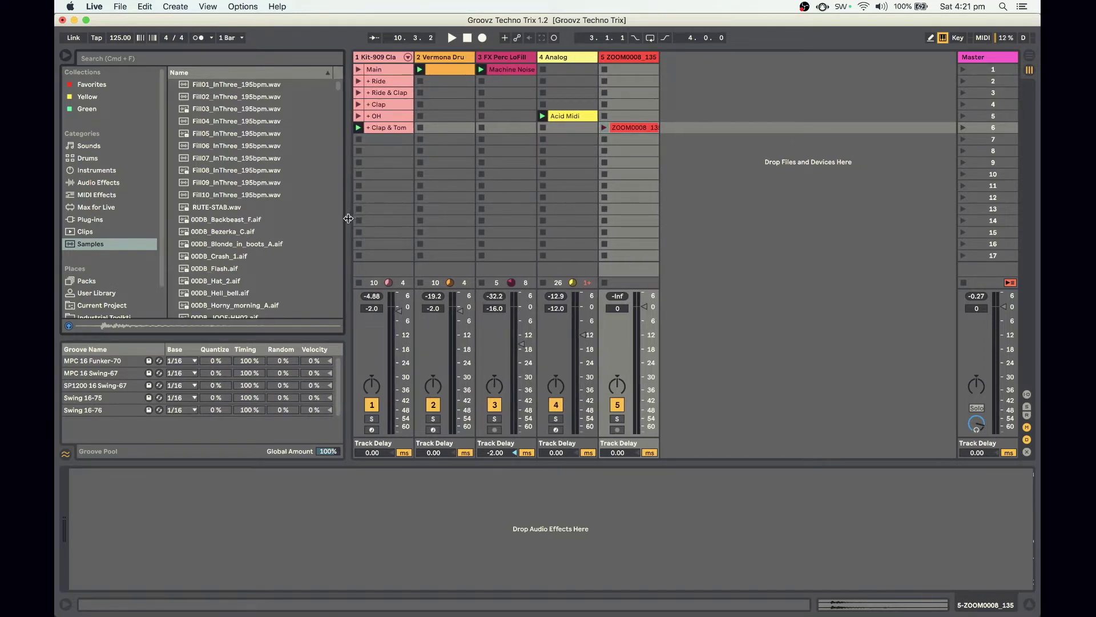
pyautogui.moveTo(347, 219); pyautogui.dragTo(342, 220)
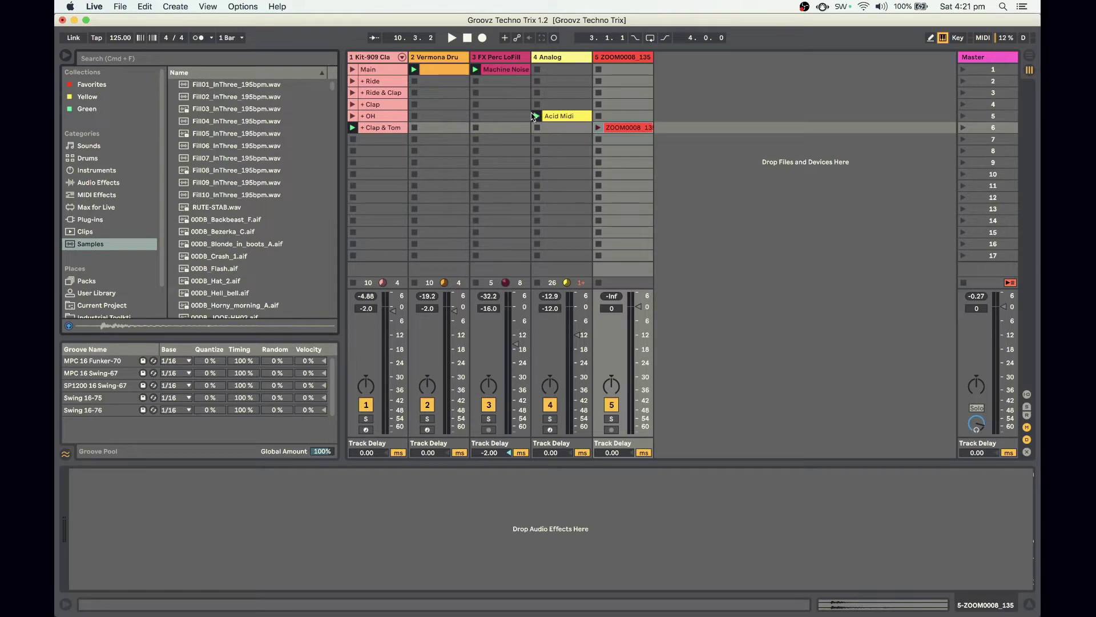
# Step: Insert a MIDI track after the Analog track and load the Sampler instrument onto it
pyautogui.click(572, 57)
pyautogui.rightClick(572, 58)
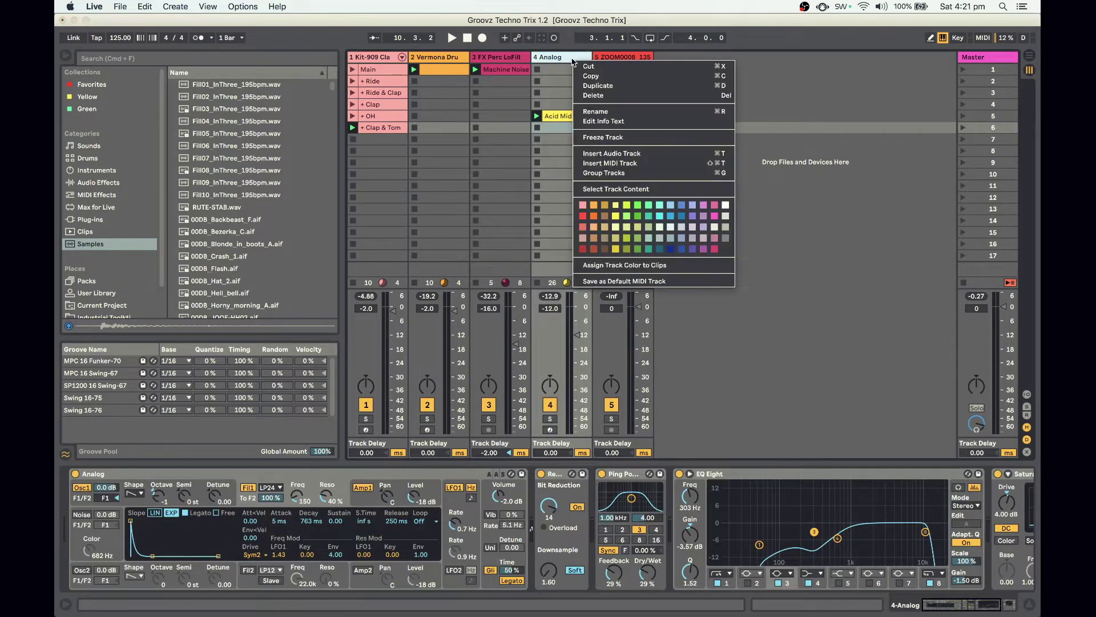
pyautogui.click(595, 166)
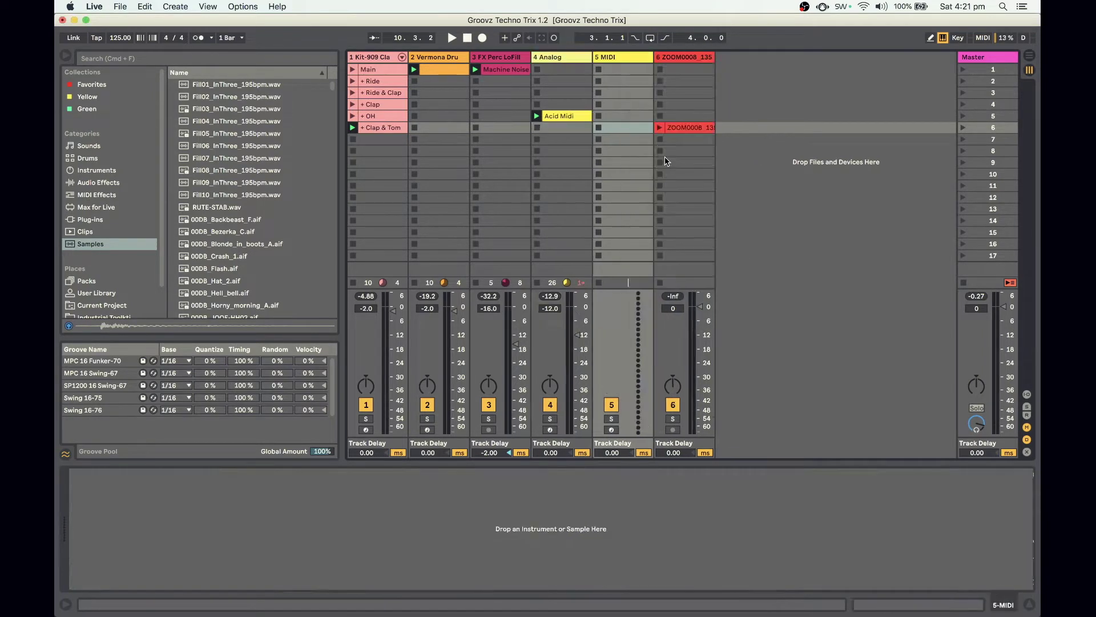
pyautogui.click(98, 170)
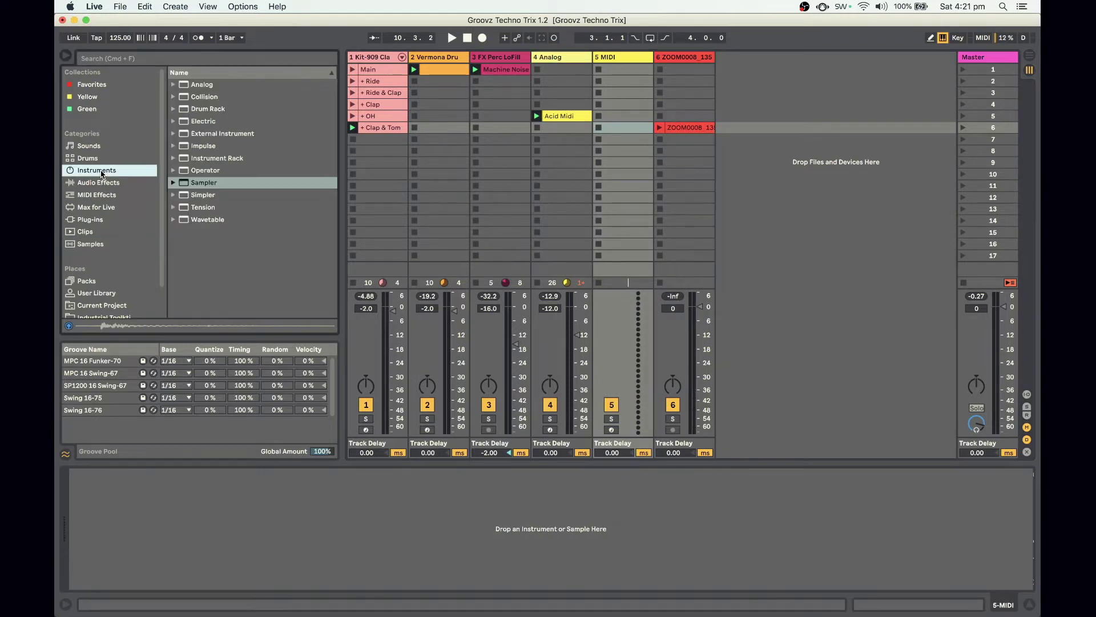
pyautogui.click(206, 184)
pyautogui.moveTo(463, 283); pyautogui.dragTo(645, 223)
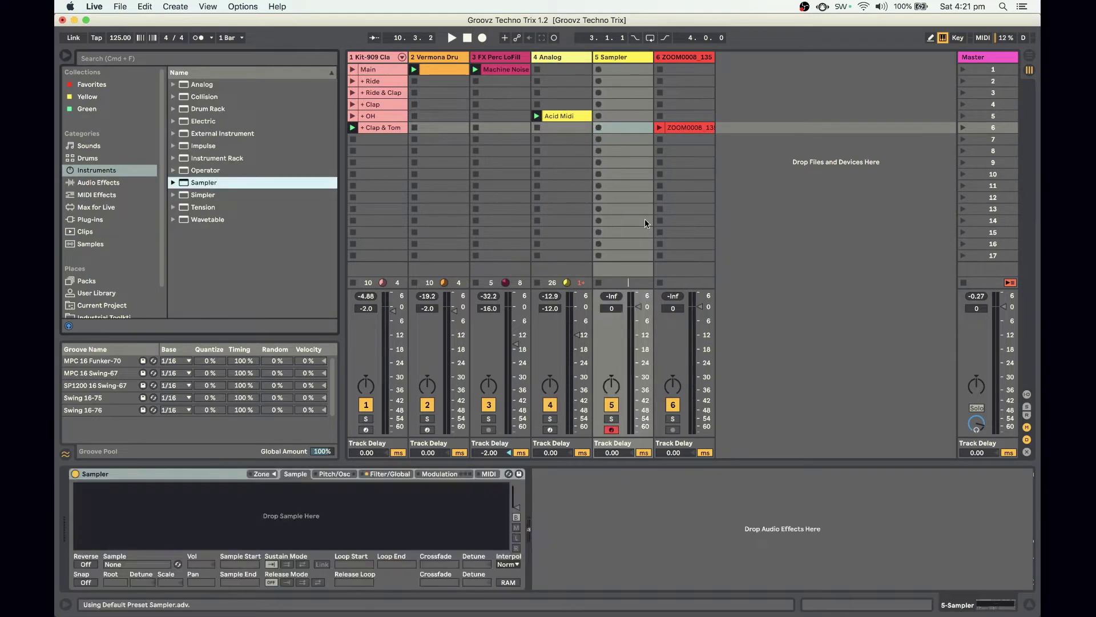
# Step: Search the sample library for "zoom", step through the ZOOM0003 files, and clear the search
pyautogui.click(691, 138)
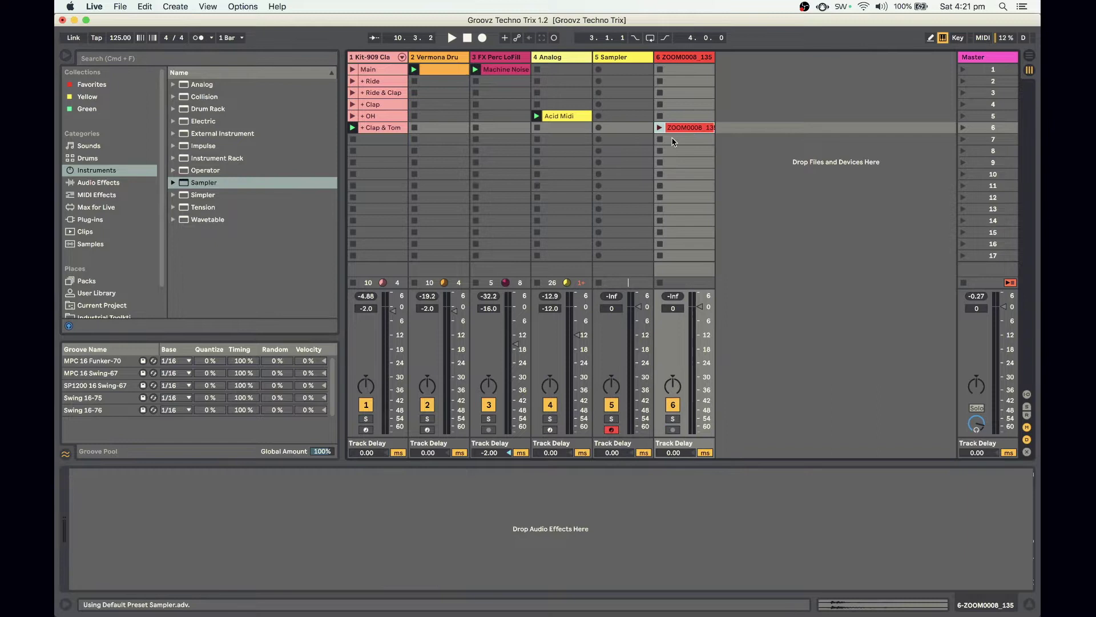
pyautogui.click(628, 71)
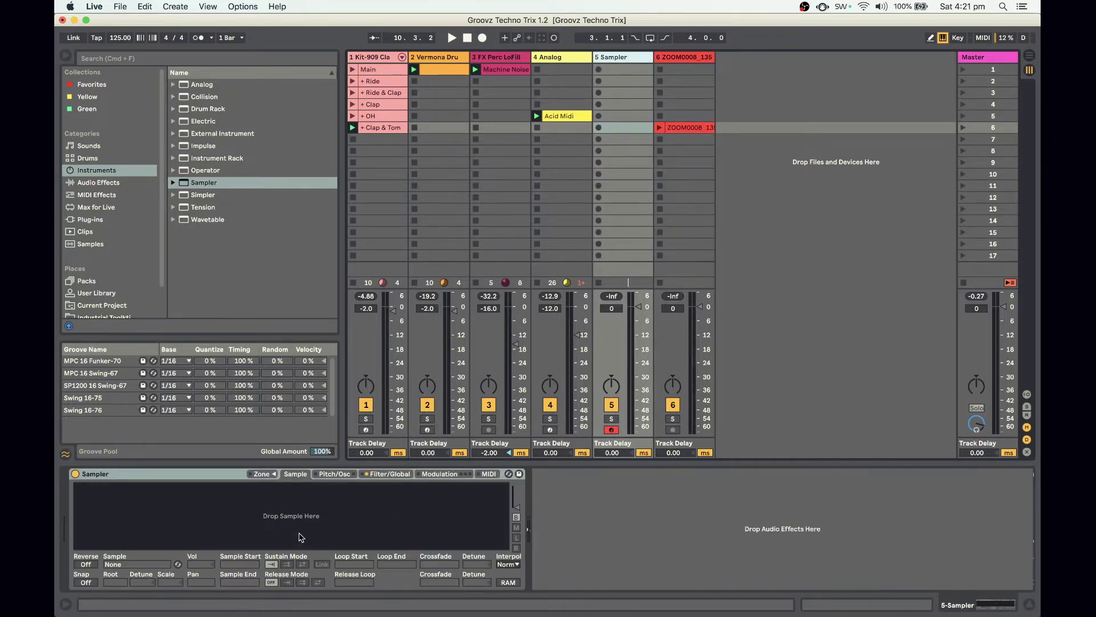
pyautogui.click(111, 246)
pyautogui.click(129, 59)
pyautogui.write('zo')
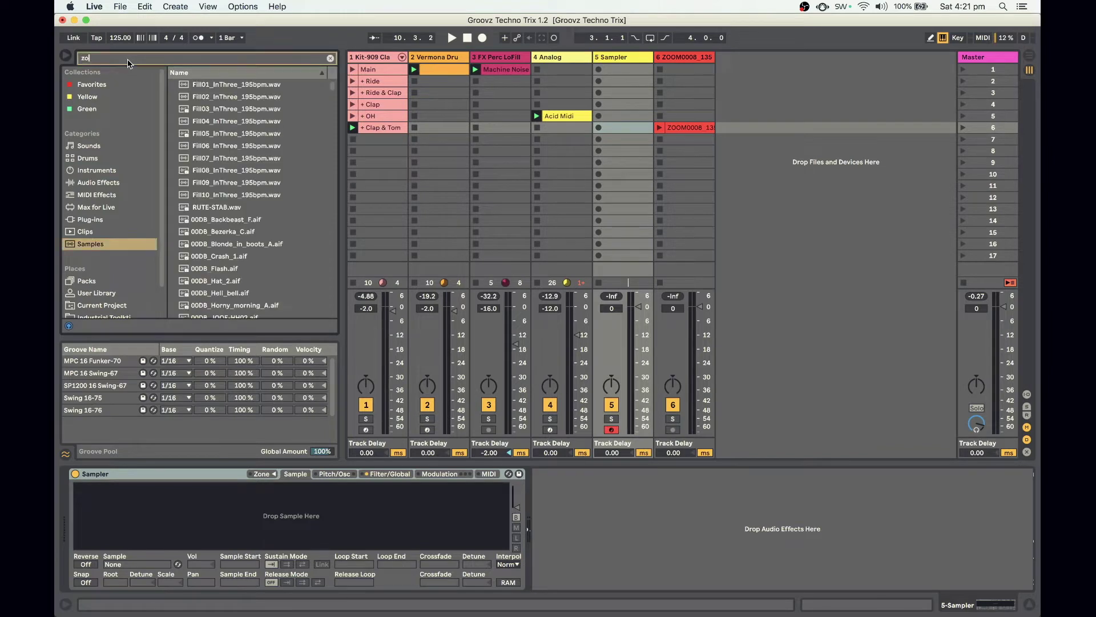
pyautogui.write('om')
pyautogui.scroll(-3, 239, 245)
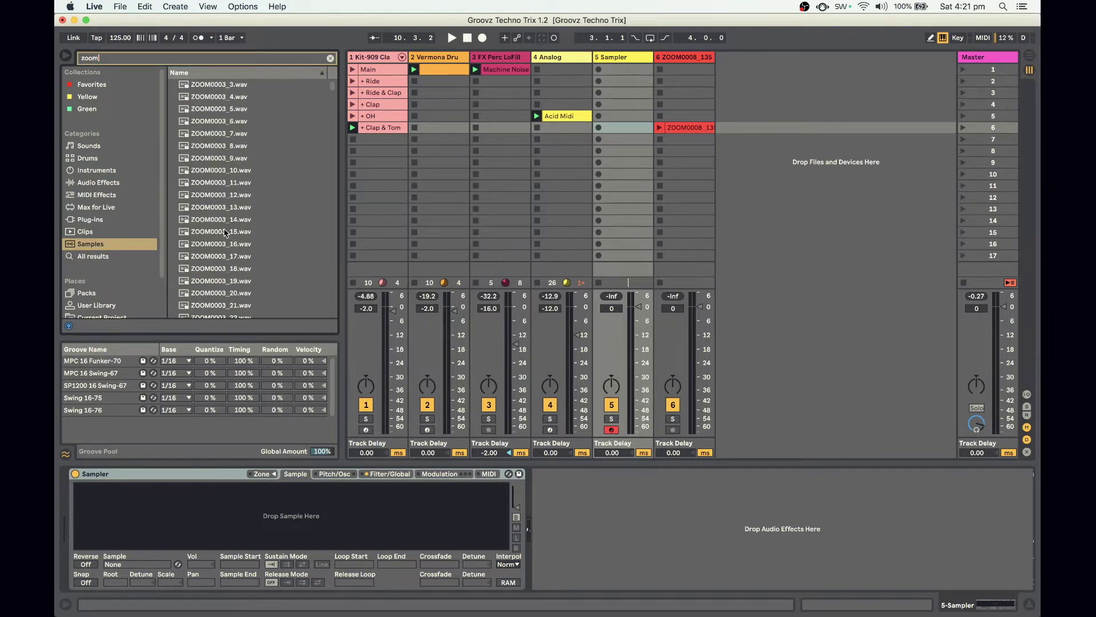
pyautogui.click(226, 232)
pyautogui.press('Down')
pyautogui.press('Down')
pyautogui.press('Down')
pyautogui.press('Down')
pyautogui.press('Down')
pyautogui.press('Down')
pyautogui.press('Down')
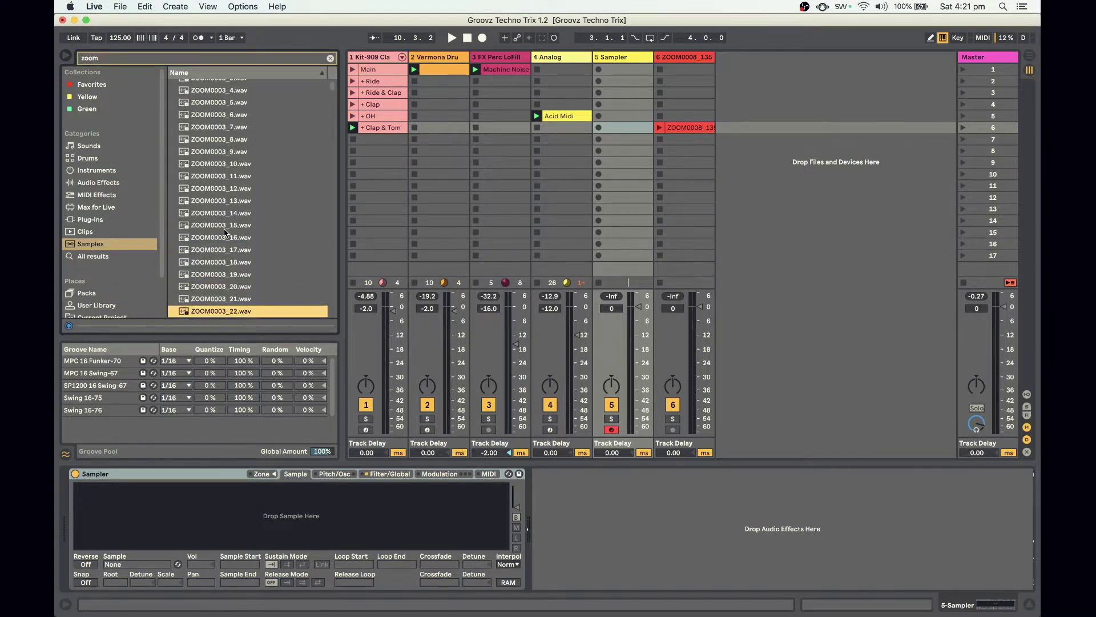
pyautogui.press('Down')
pyautogui.press('Down')
pyautogui.press('Down')
pyautogui.press('Down')
pyautogui.press('Down')
pyautogui.press('Down')
pyautogui.press('Down')
pyautogui.press('Down')
pyautogui.press('Down')
pyautogui.press('Down')
pyautogui.press('Down')
pyautogui.press('Down')
pyautogui.press('Down')
pyautogui.press('Down')
pyautogui.press('Down')
pyautogui.press('Down')
pyautogui.press('Down')
pyautogui.press('Down')
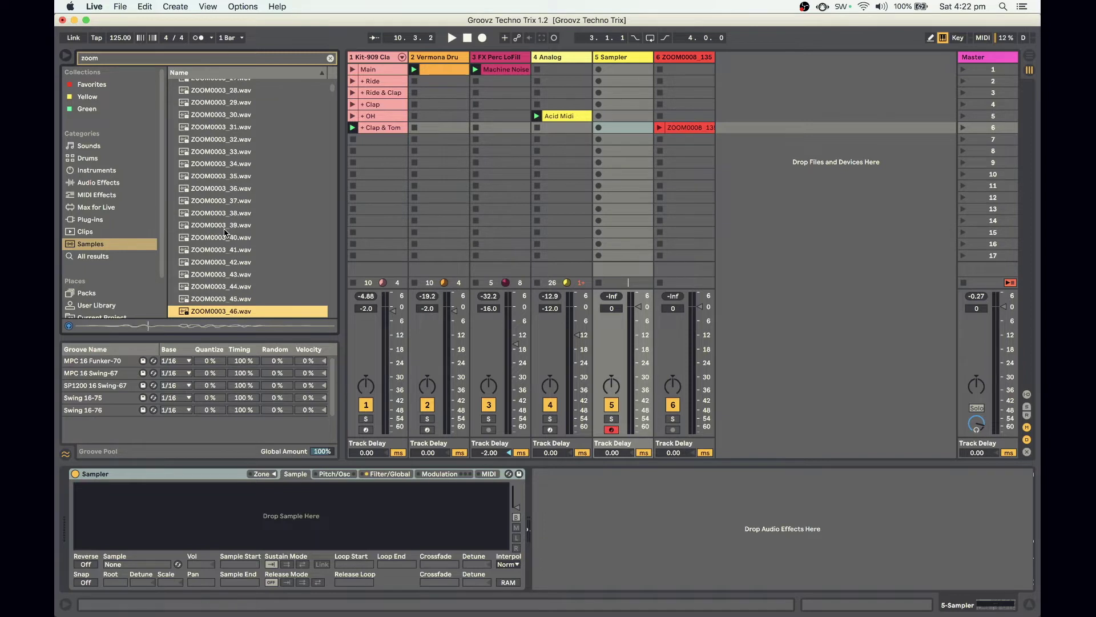
pyautogui.press('Down')
pyautogui.click(331, 58)
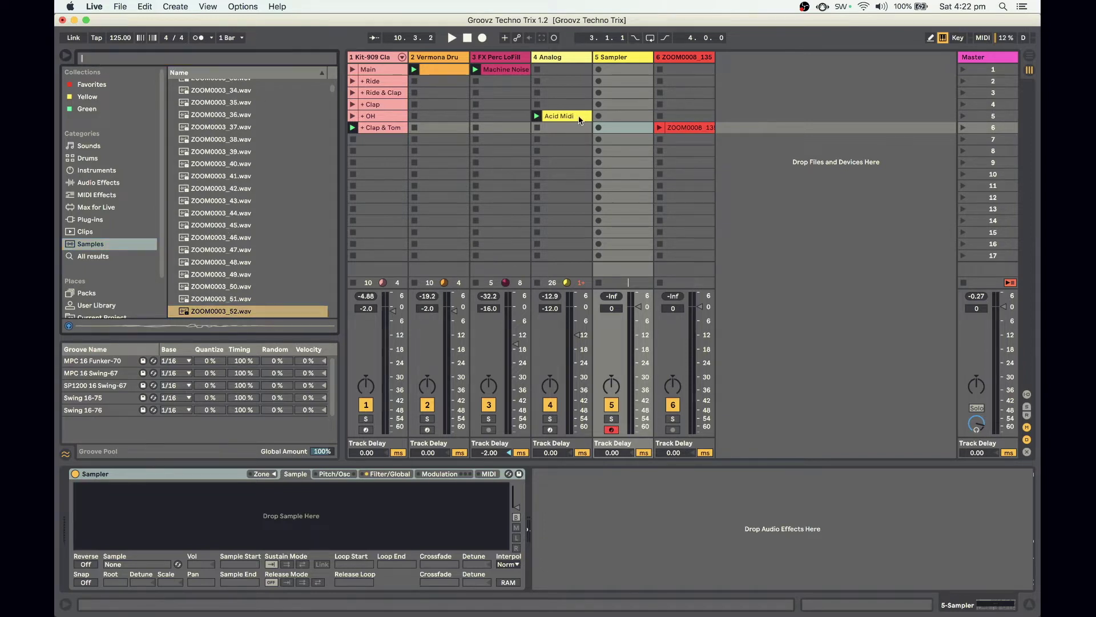
# Step: Load the ZOOM0008_135 clip from the audio track into the Sampler and hide the browser
pyautogui.click(672, 106)
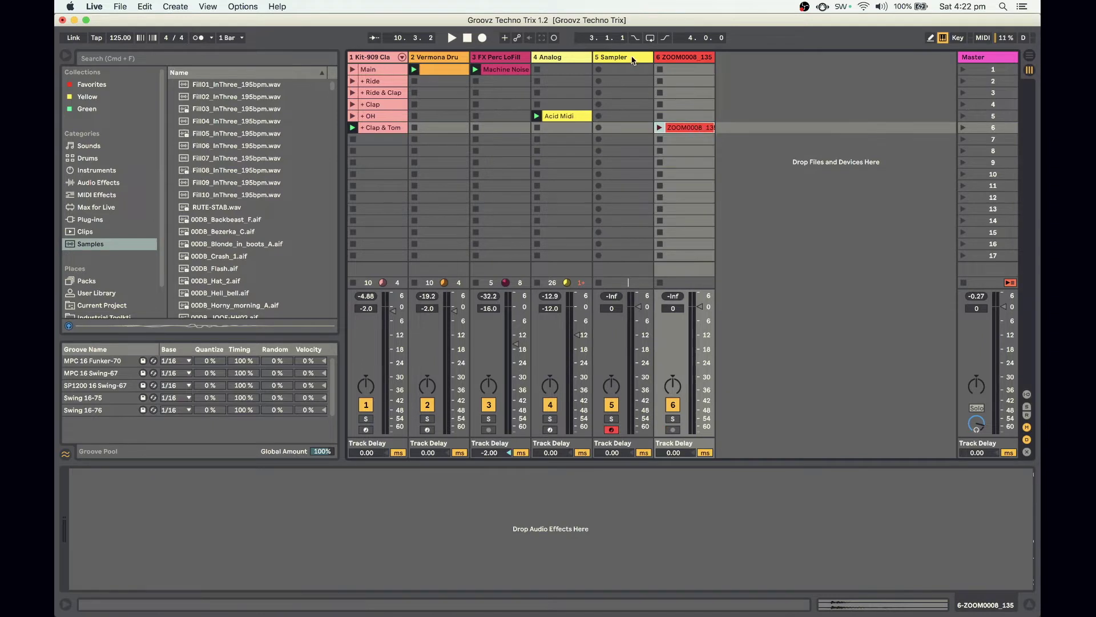
pyautogui.click(633, 60)
pyautogui.moveTo(696, 128); pyautogui.dragTo(309, 508)
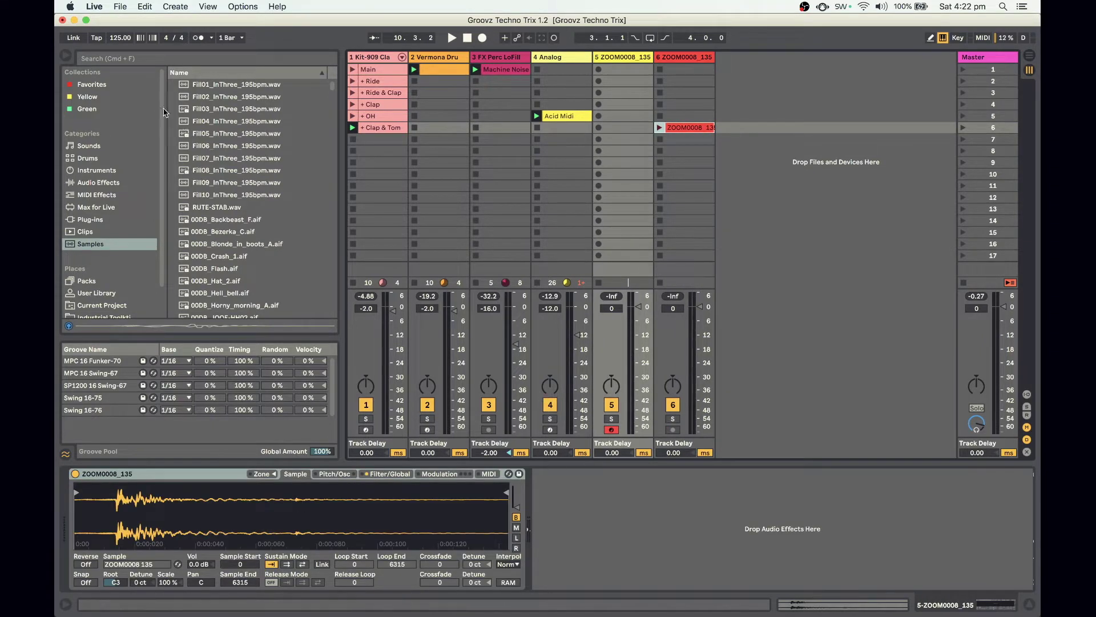
pyautogui.click(66, 56)
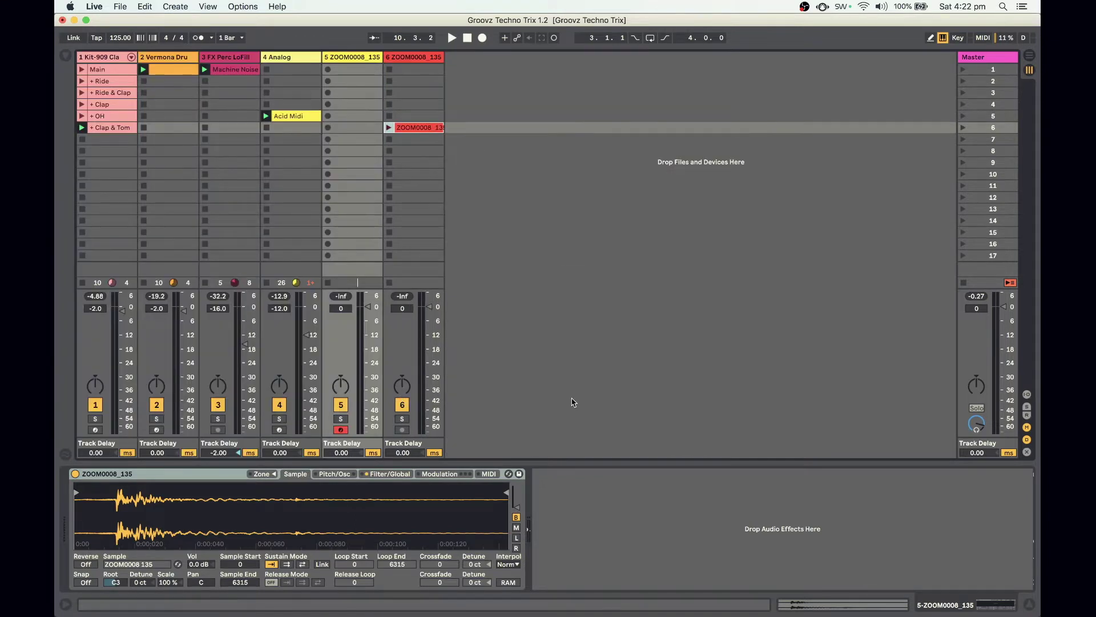
# Step: Solo the Sampler track and audition the sample from the computer keyboard in lower octaves
pyautogui.click(341, 420)
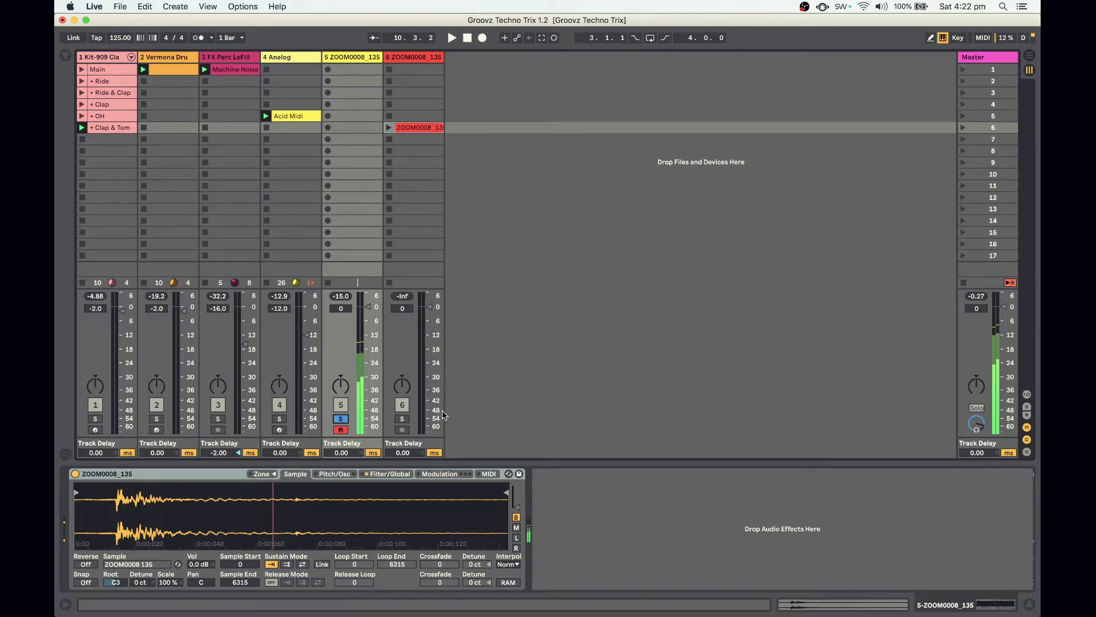
pyautogui.press('z')
pyautogui.press('z')
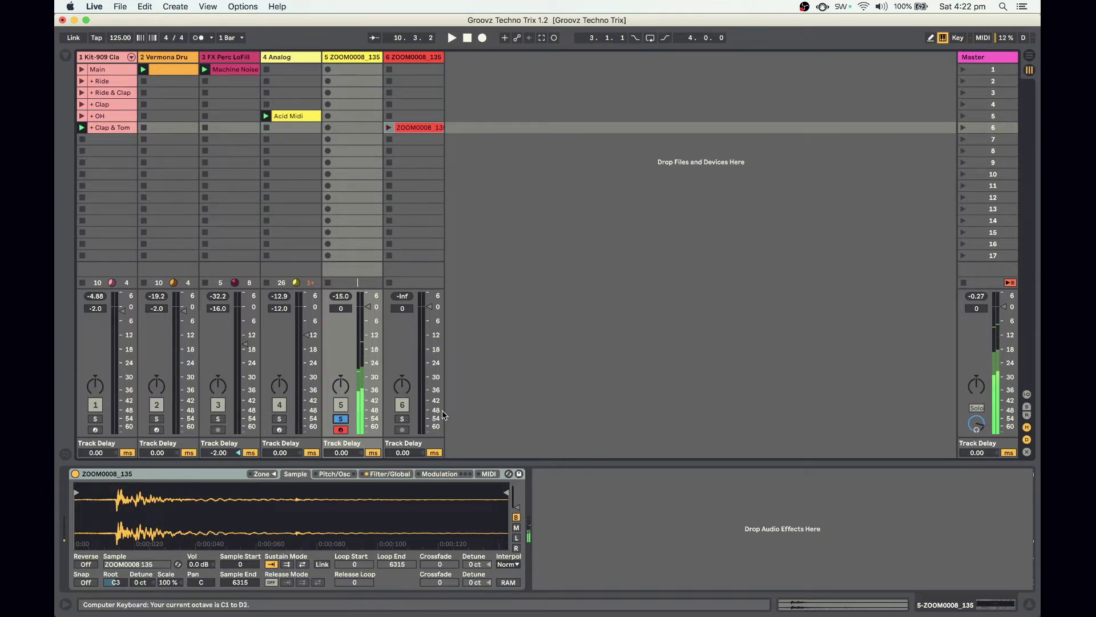
pyautogui.press('x')
pyautogui.press('a')
pyautogui.press('a')
pyautogui.press('a')
pyautogui.press('a')
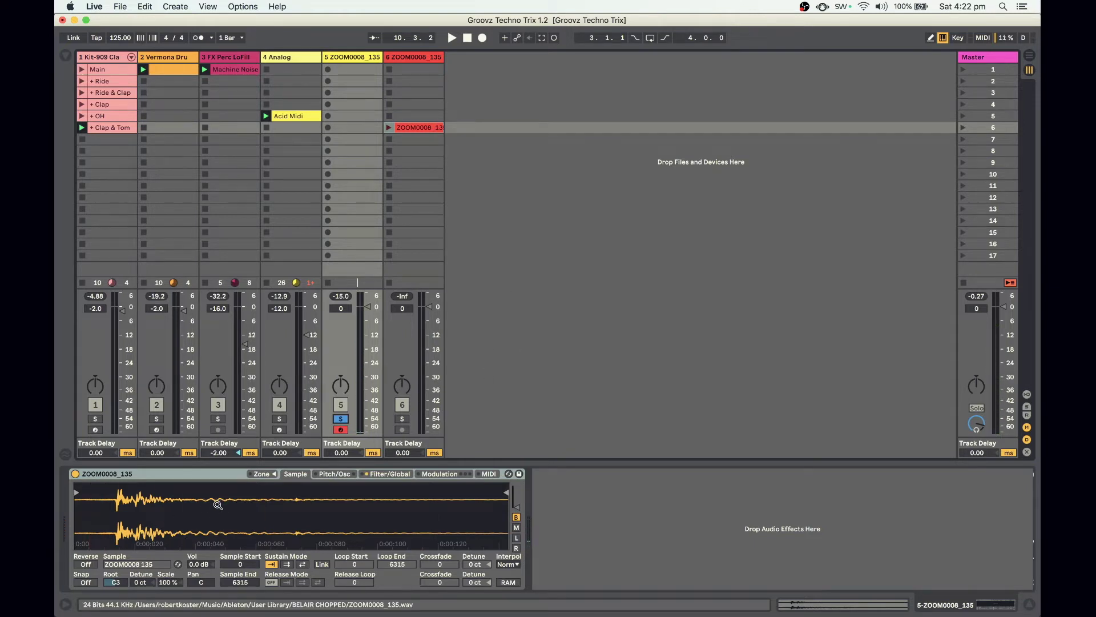
# Step: Enable back-and-forth sustain looping in the Sampler, with the loop from 1007 to 1462 and the sample start at 1117
pyautogui.moveTo(217, 505)
pyautogui.mouseDown()
pyautogui.moveTo(219, 530)
pyautogui.moveTo(222, 505)
pyautogui.mouseUp()
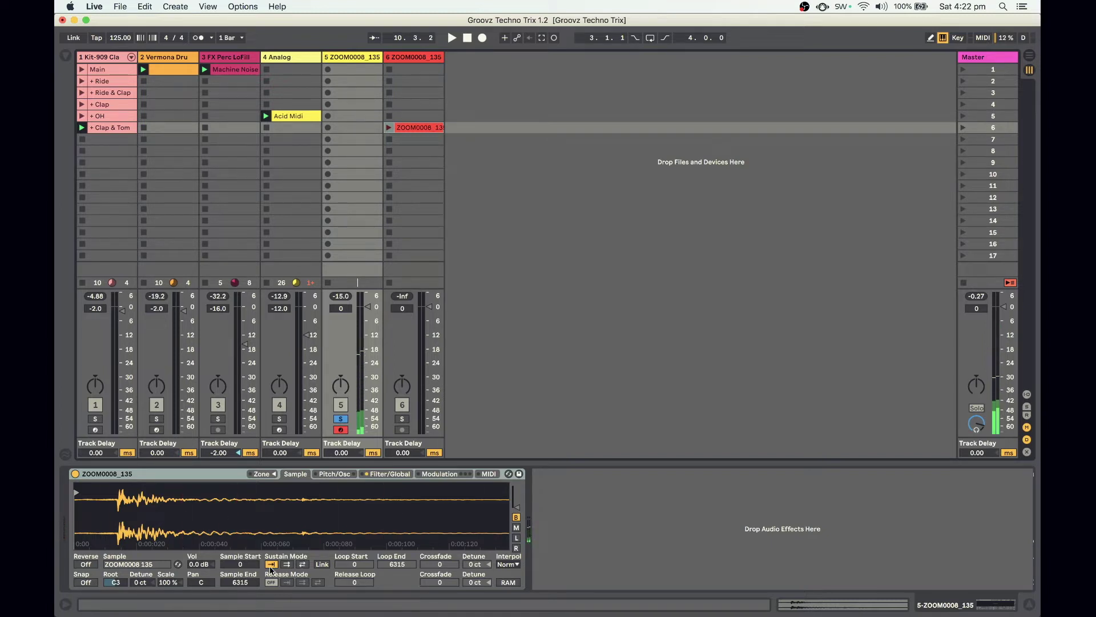
pyautogui.click(303, 565)
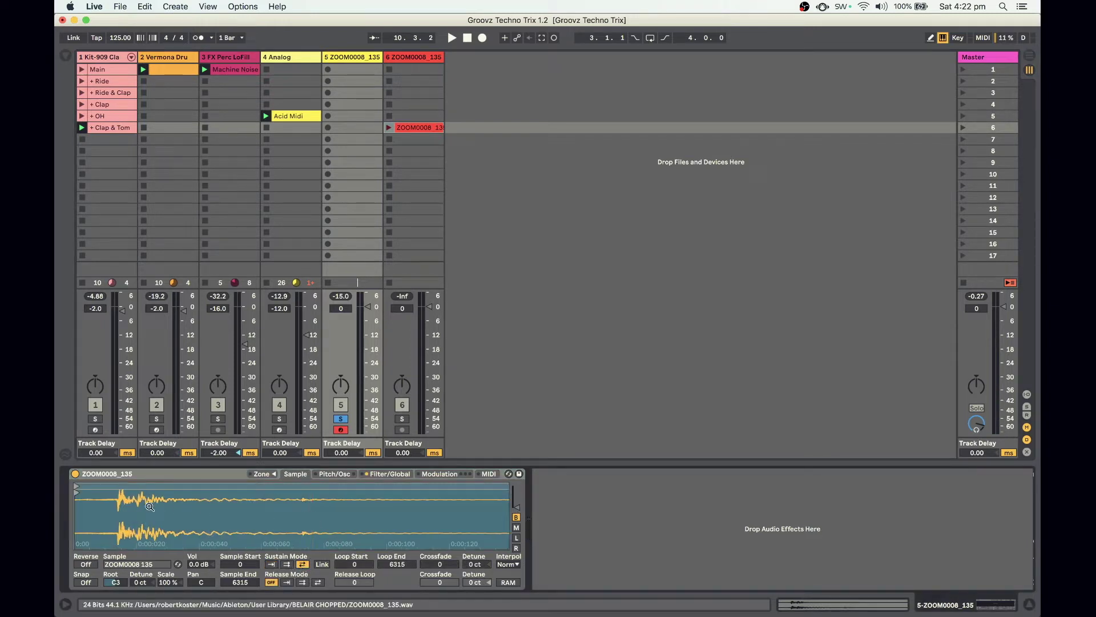
pyautogui.moveTo(76, 487); pyautogui.dragTo(154, 487)
pyautogui.moveTo(431, 491); pyautogui.dragTo(437, 516)
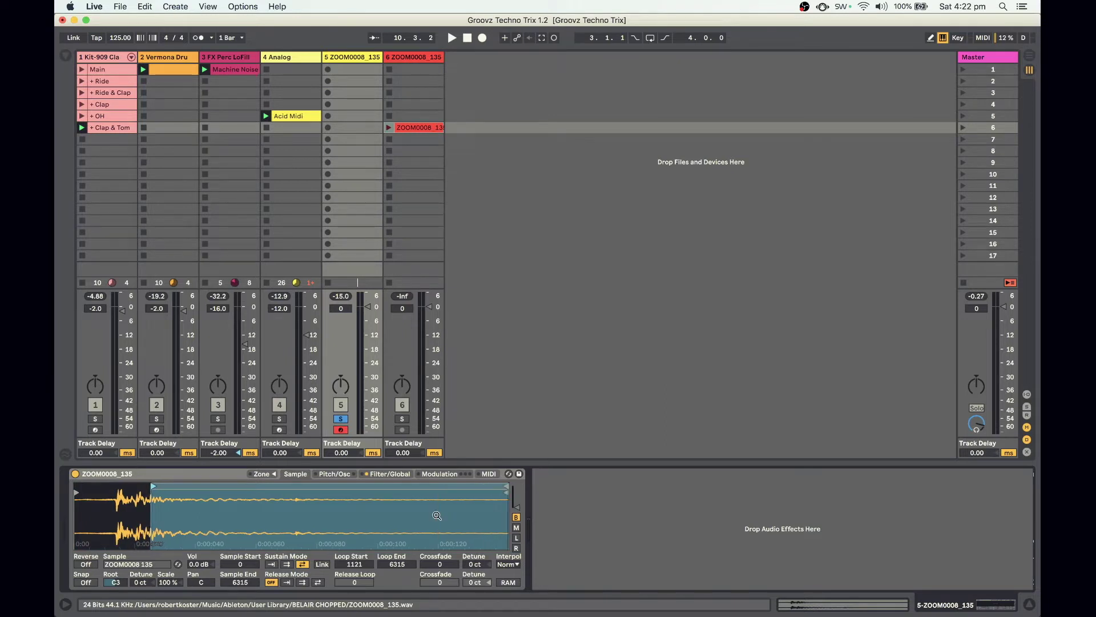
pyautogui.moveTo(502, 489)
pyautogui.mouseDown()
pyautogui.moveTo(207, 496)
pyautogui.moveTo(179, 508)
pyautogui.mouseUp()
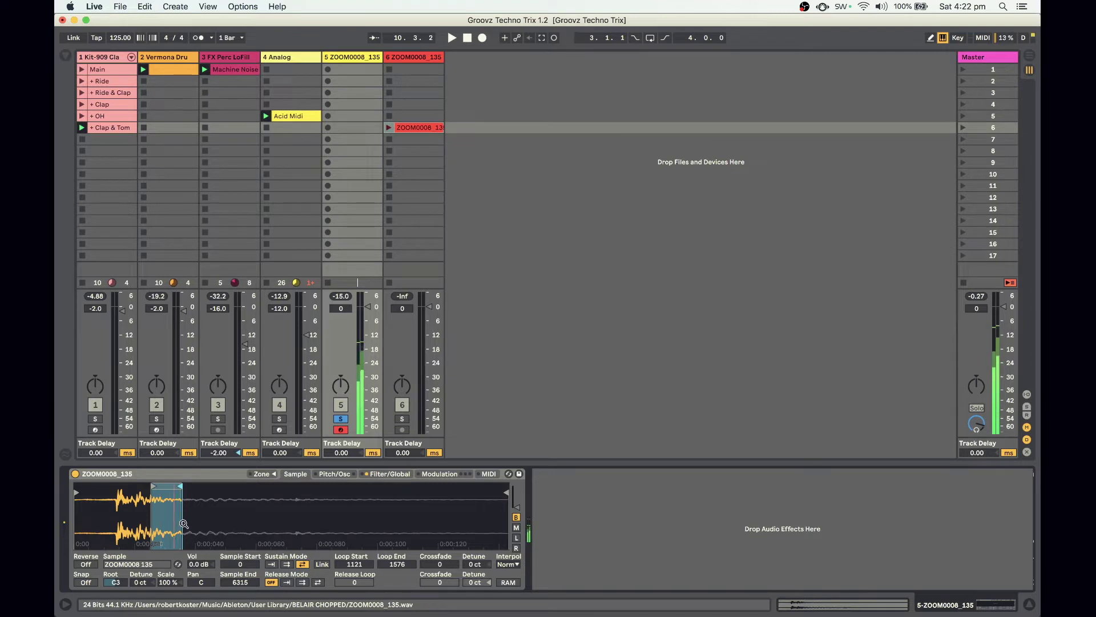
pyautogui.moveTo(193, 522); pyautogui.dragTo(254, 486)
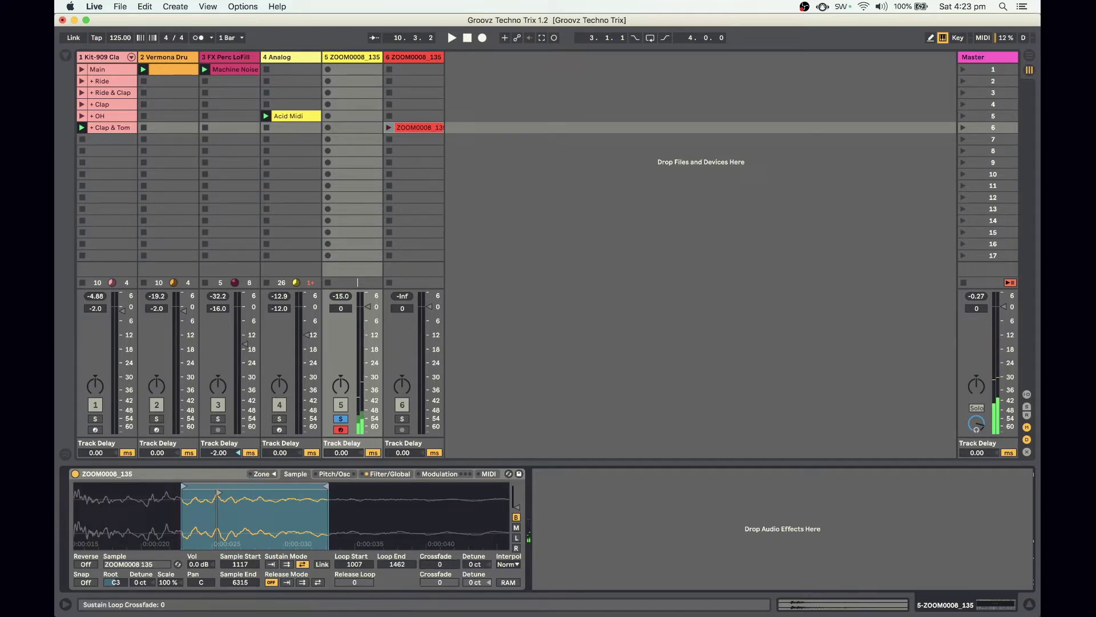
# Step: Shorten the sustain loop by moving its end to 1254 and set its crossfade to 125
pyautogui.moveTo(439, 564); pyautogui.dragTo(440, 531)
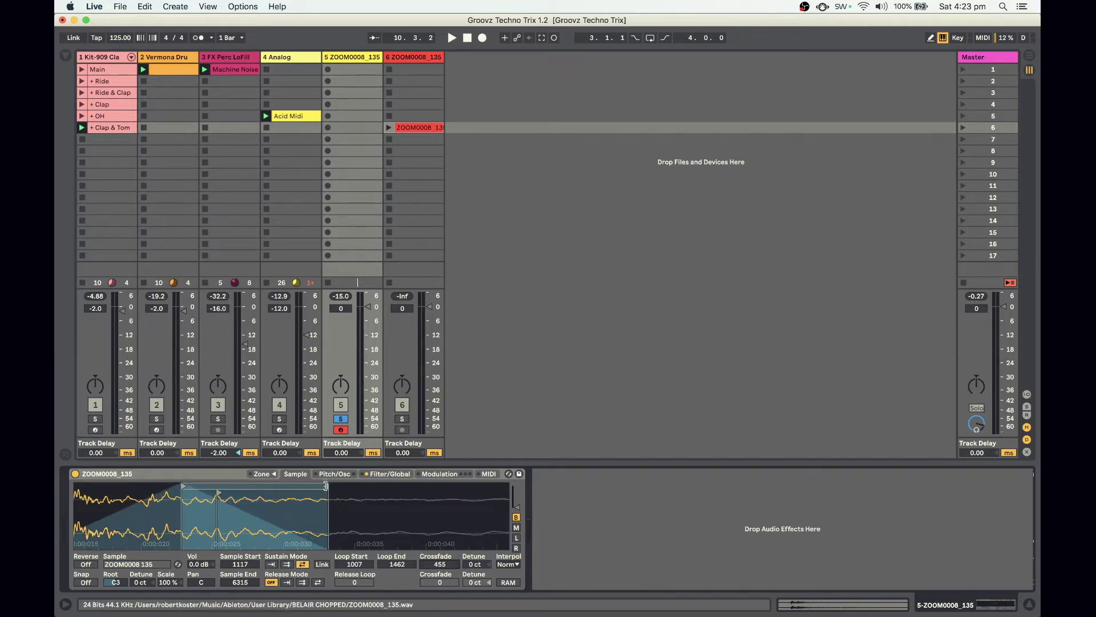
pyautogui.moveTo(325, 486); pyautogui.dragTo(259, 484)
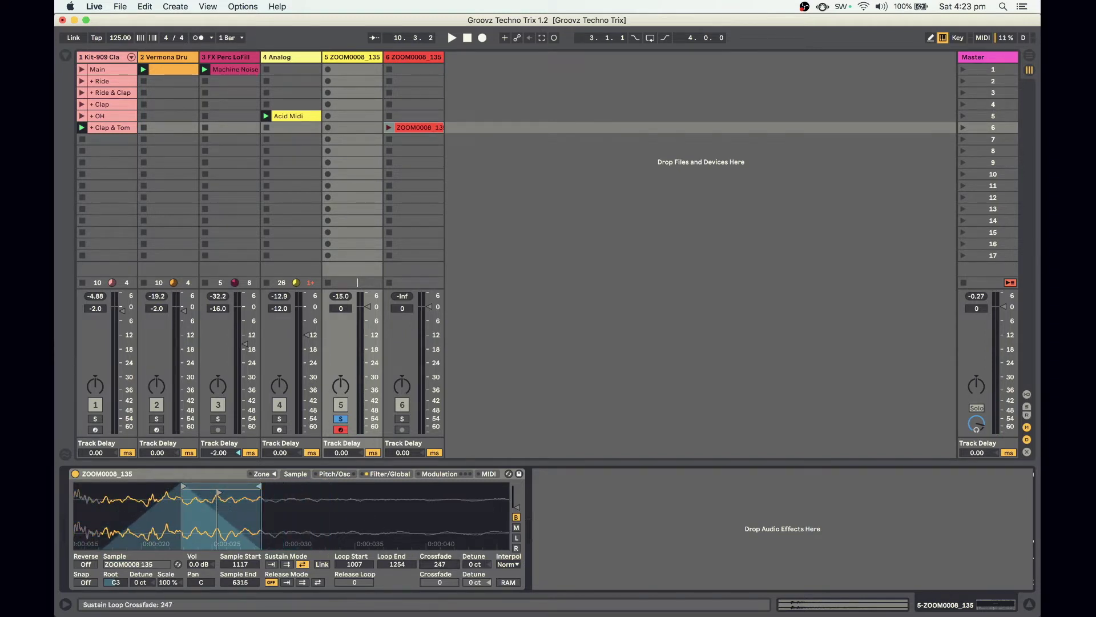
pyautogui.moveTo(440, 564); pyautogui.dragTo(443, 580)
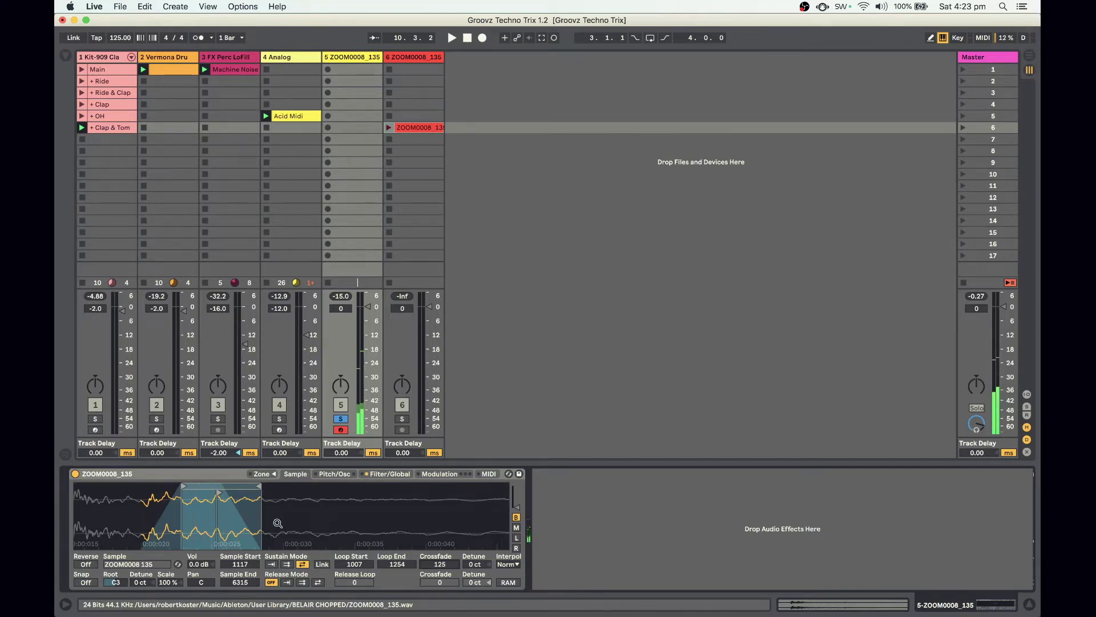
# Step: Set the Sampler's release mode to back-and-forth looping
pyautogui.click(318, 582)
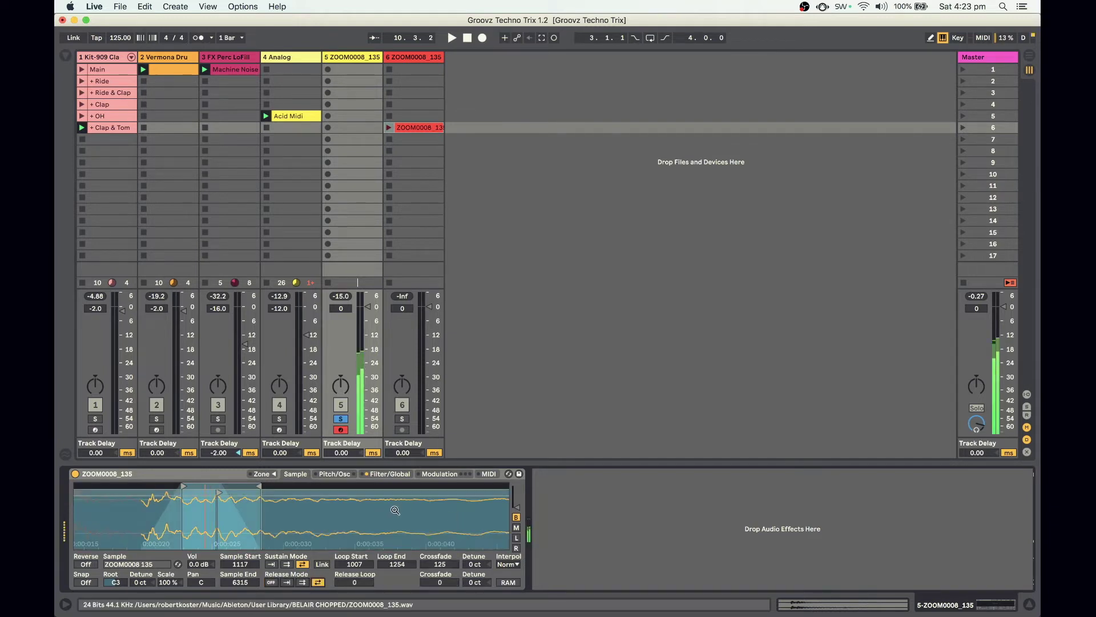
pyautogui.moveTo(395, 509); pyautogui.dragTo(391, 489)
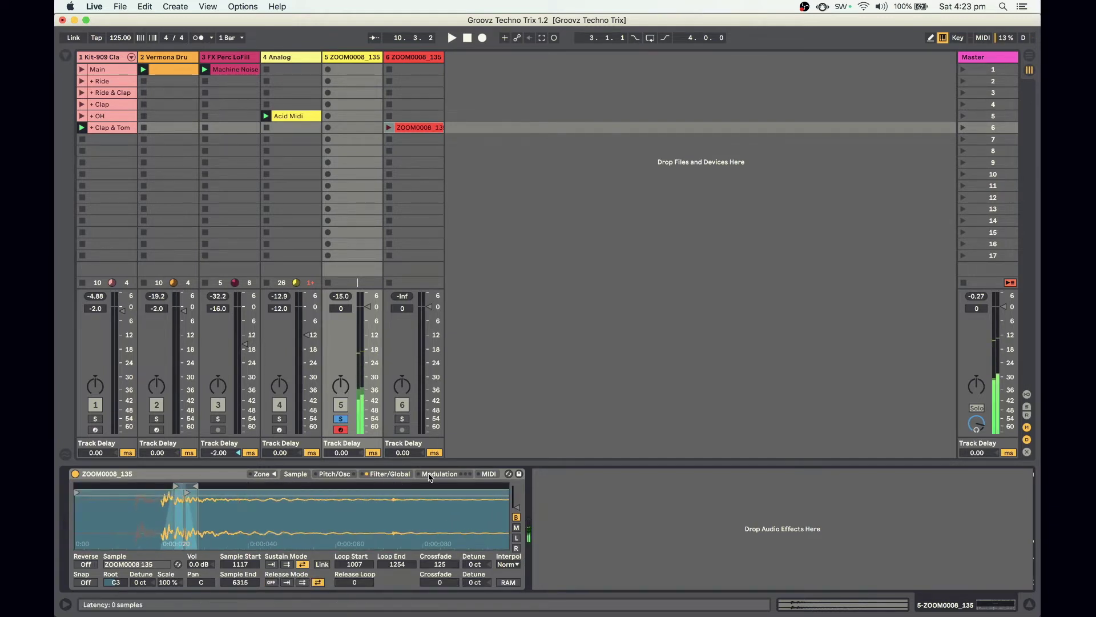
# Step: Lengthen the release of the Sampler's volume envelope to 19.6 s
pyautogui.click(399, 474)
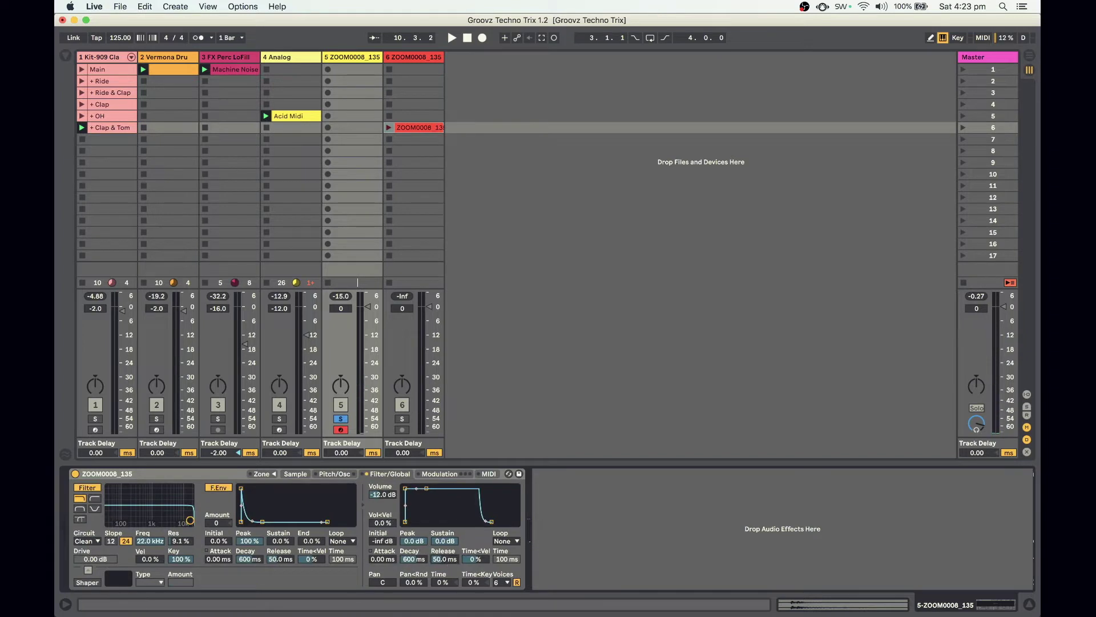
pyautogui.moveTo(447, 559); pyautogui.dragTo(448, 561)
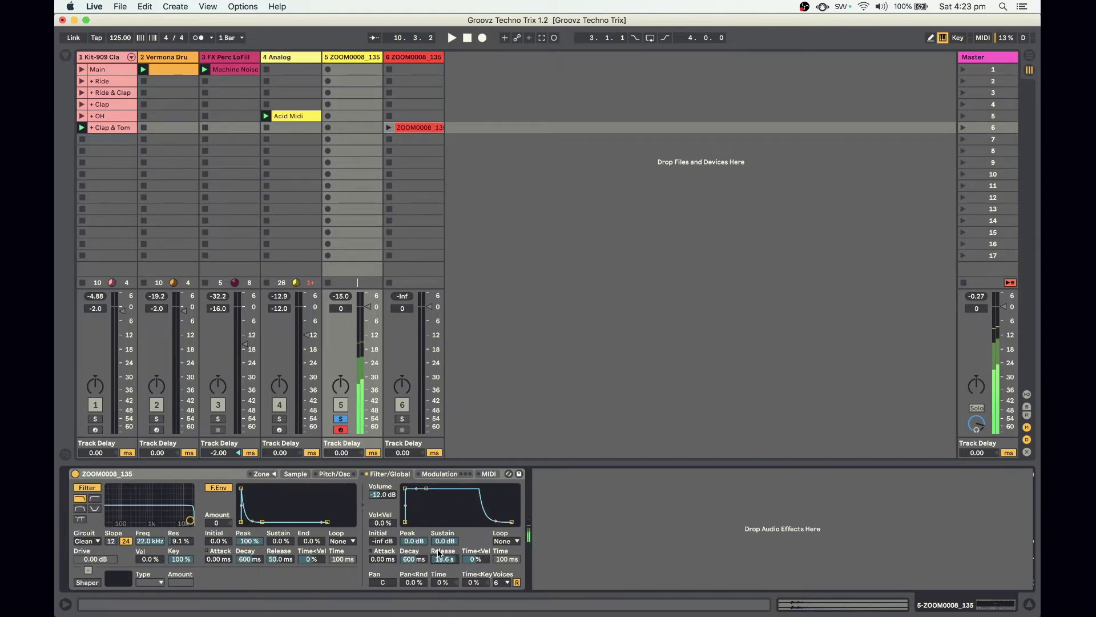
# Step: Set the Sampler's release loop start to 1007 and the sample end to 1254, auditioning the sample
pyautogui.click(335, 474)
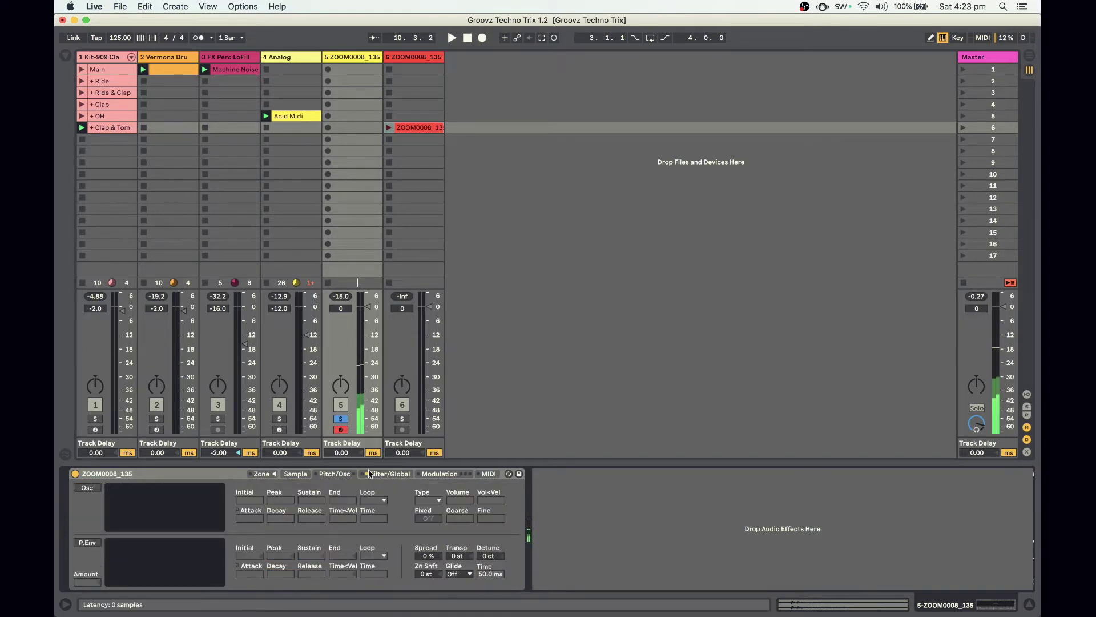
pyautogui.click(295, 474)
pyautogui.moveTo(230, 518); pyautogui.dragTo(230, 494)
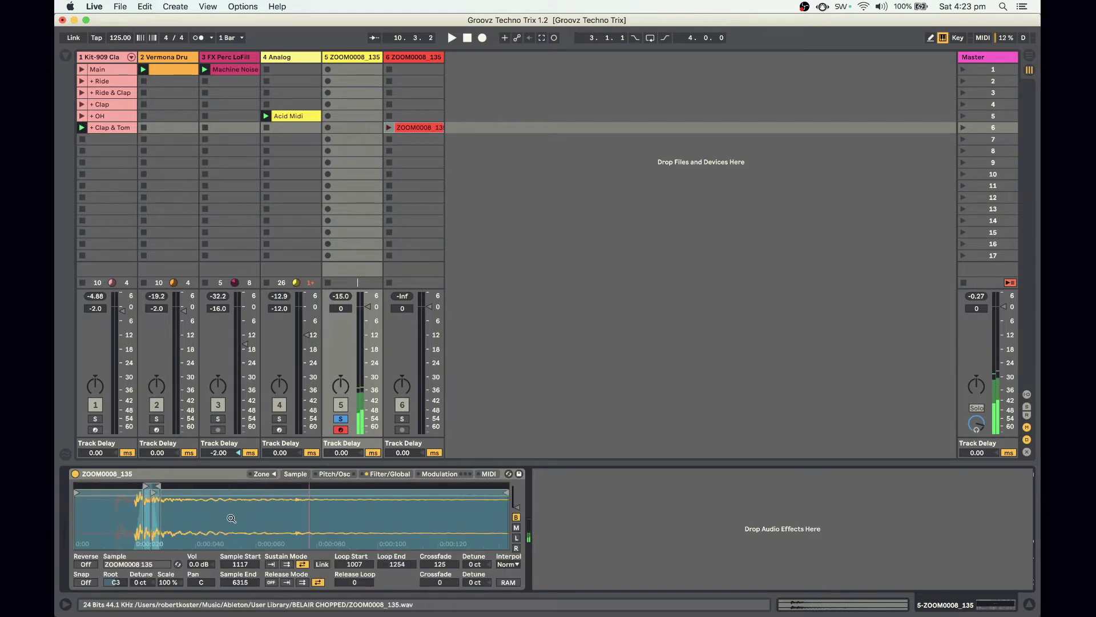
pyautogui.moveTo(78, 493); pyautogui.dragTo(145, 493)
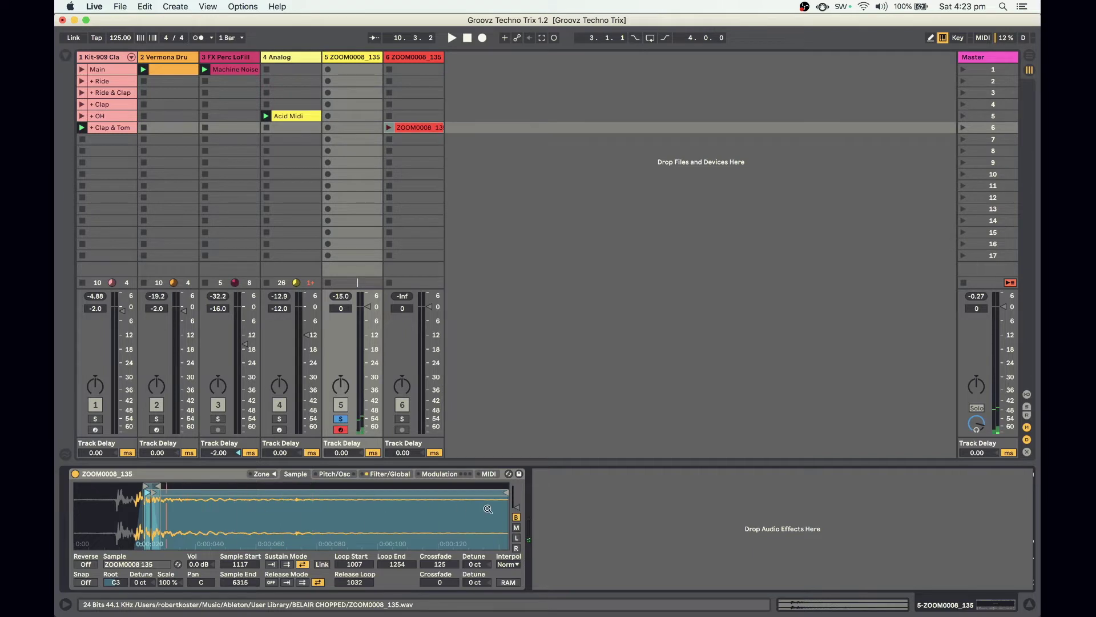
pyautogui.moveTo(507, 493)
pyautogui.mouseDown()
pyautogui.moveTo(170, 495)
pyautogui.moveTo(163, 504)
pyautogui.moveTo(265, 505)
pyautogui.moveTo(286, 493)
pyautogui.moveTo(257, 499)
pyautogui.moveTo(253, 545)
pyautogui.mouseUp()
pyautogui.press('a')
pyautogui.scroll(5, 347, 512)
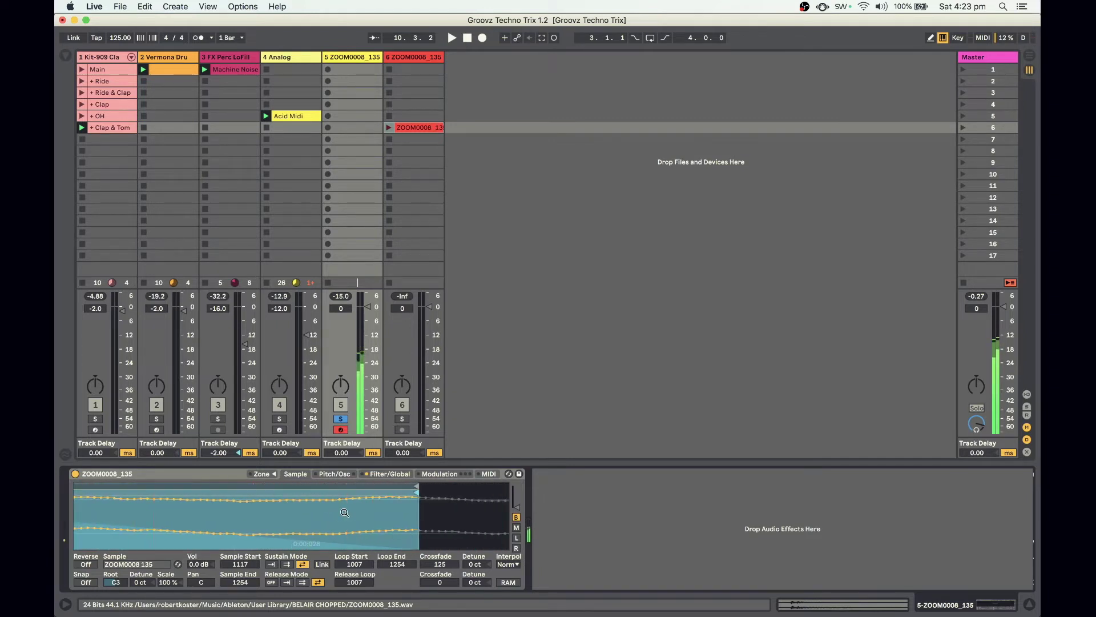
# Step: Check the loop region in the waveform and set the release loop crossfade to 123
pyautogui.moveTo(345, 512); pyautogui.dragTo(488, 512)
pyautogui.moveTo(324, 529); pyautogui.dragTo(508, 526)
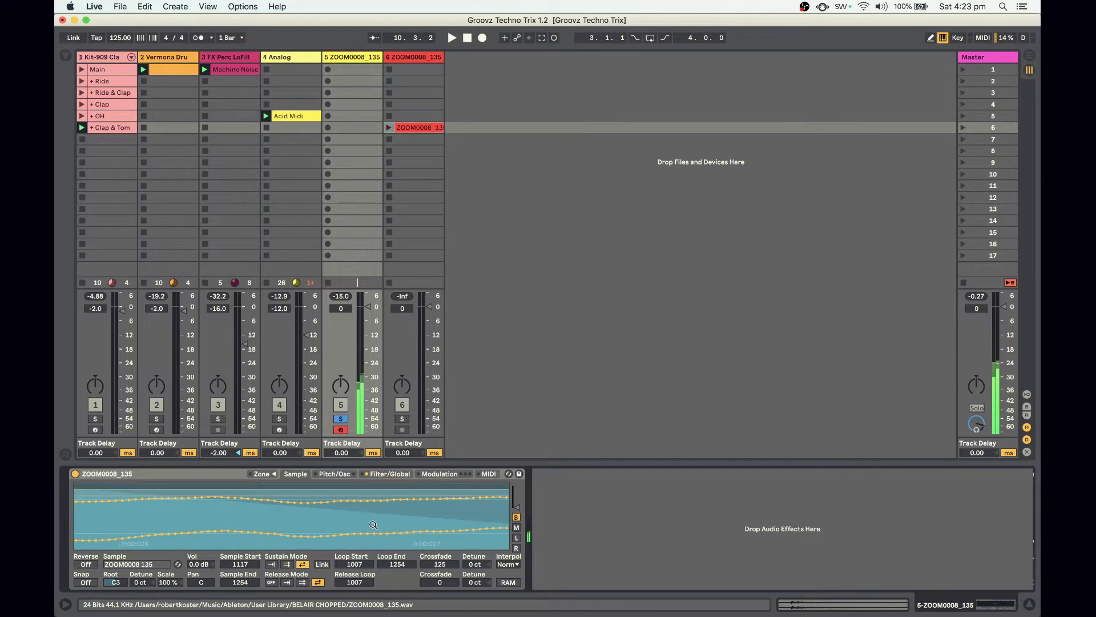
pyautogui.scroll(-10, 373, 524)
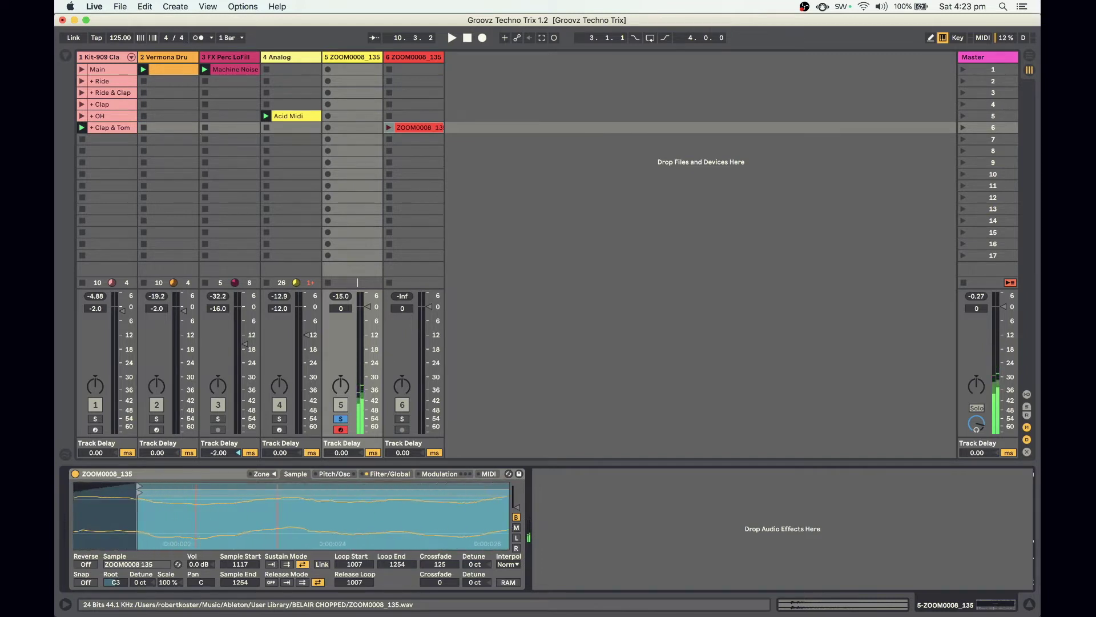
pyautogui.moveTo(320, 520); pyautogui.dragTo(374, 503)
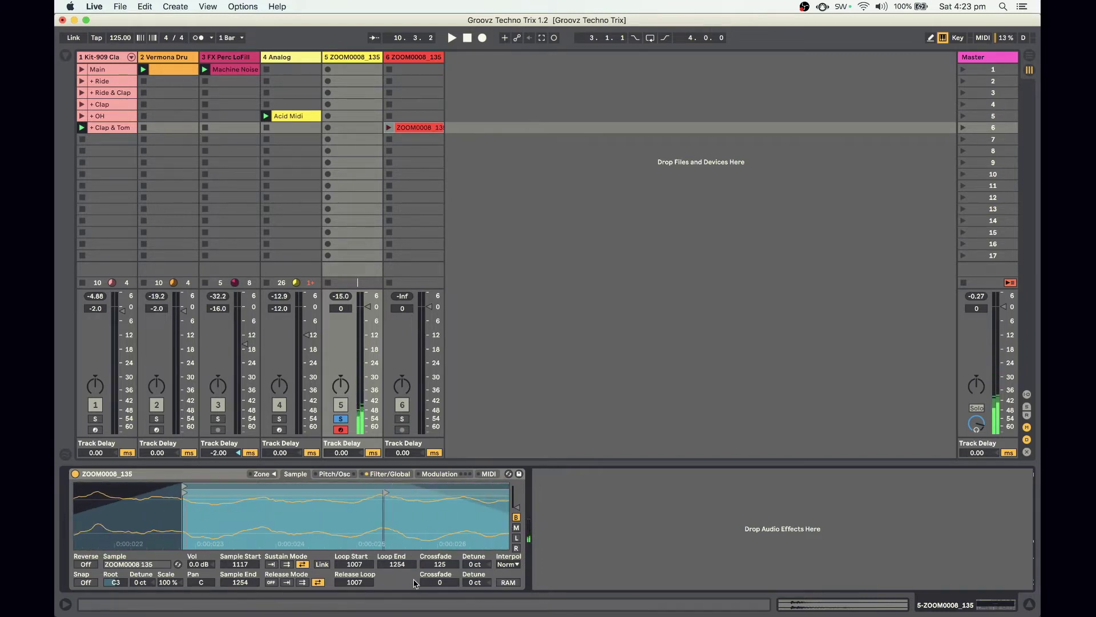
pyautogui.moveTo(433, 582); pyautogui.dragTo(434, 517)
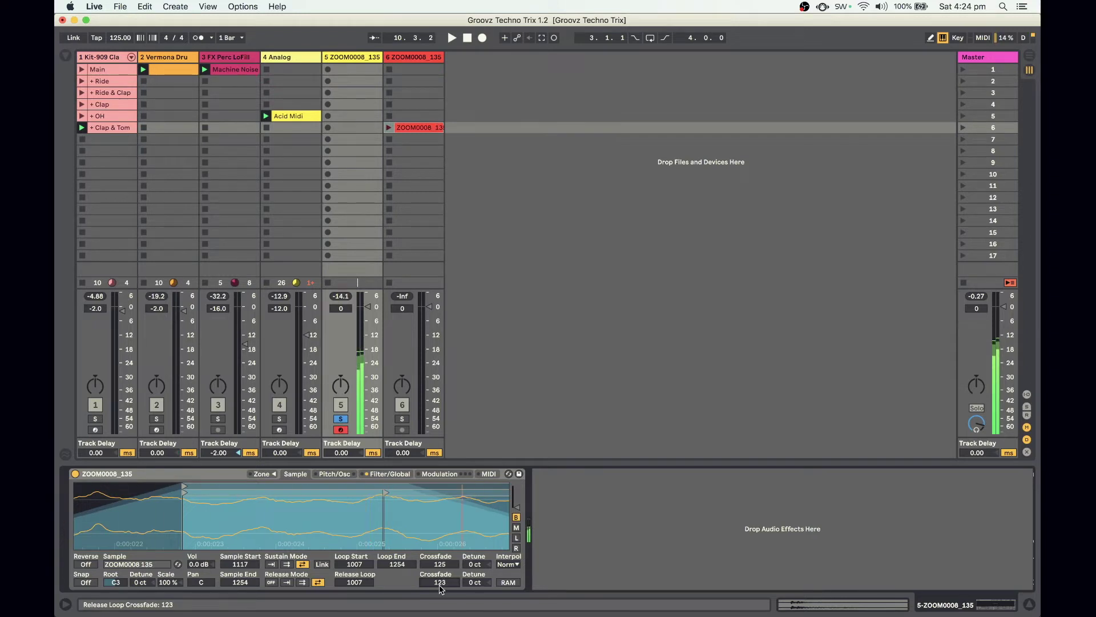
pyautogui.moveTo(430, 545); pyautogui.dragTo(337, 524)
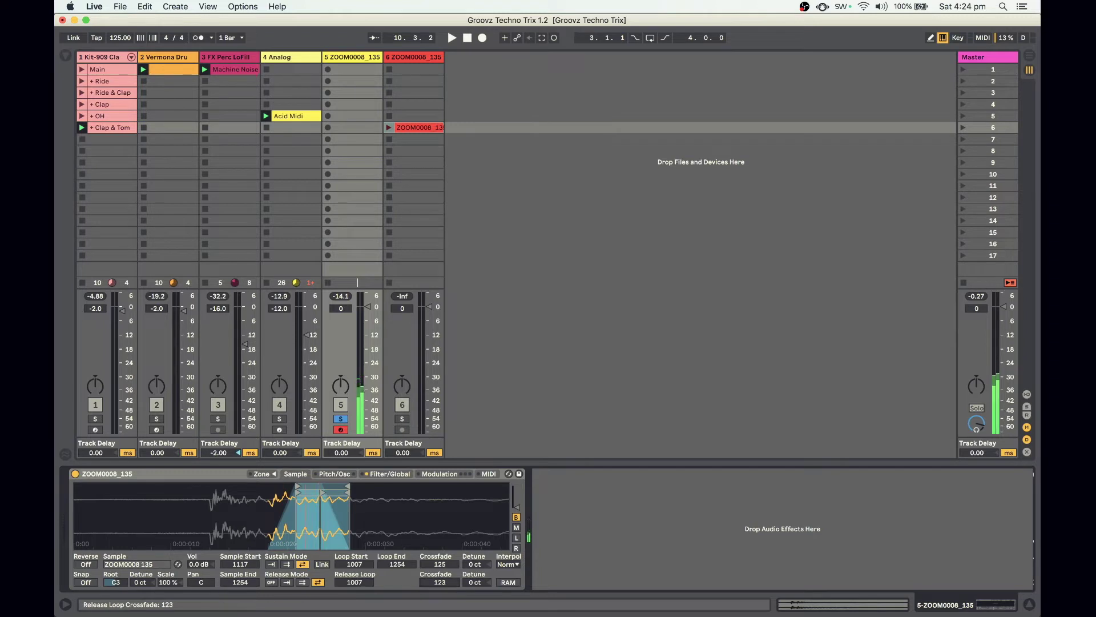
pyautogui.moveTo(444, 582); pyautogui.dragTo(445, 586)
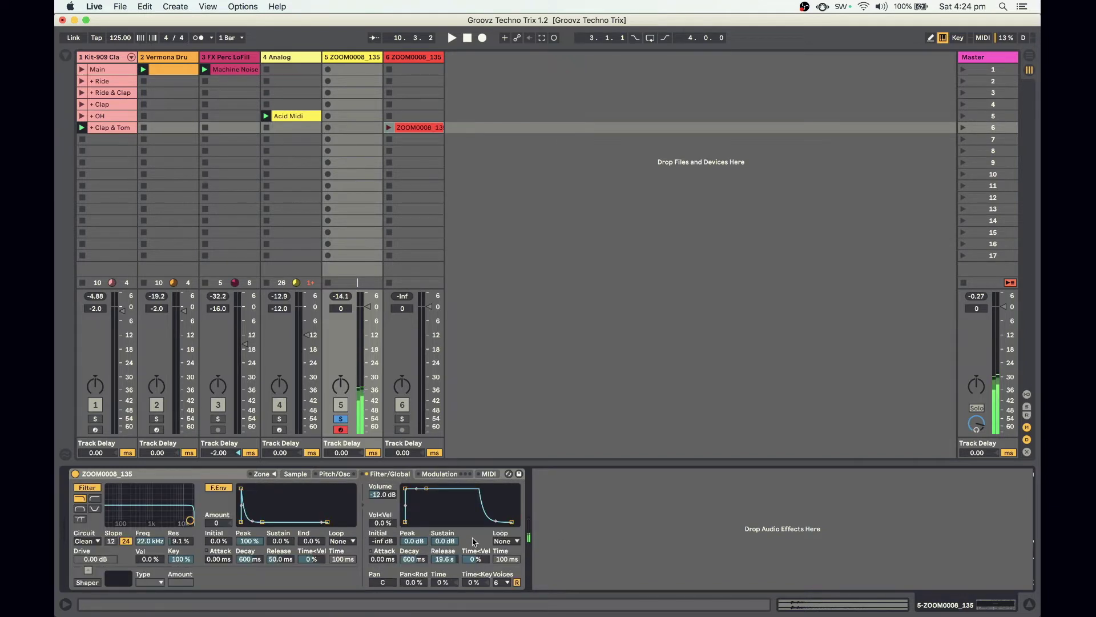
# Step: Shorten the volume envelope's release to 2.29 s and return to the sample waveform
pyautogui.moveTo(446, 559); pyautogui.dragTo(452, 562)
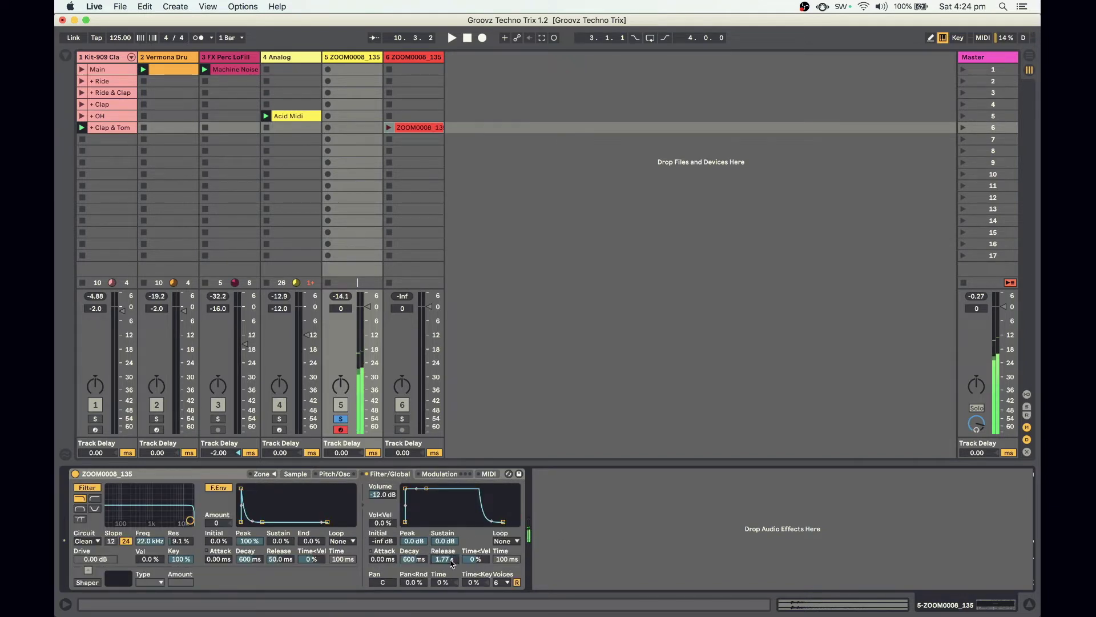
pyautogui.moveTo(447, 559); pyautogui.dragTo(447, 554)
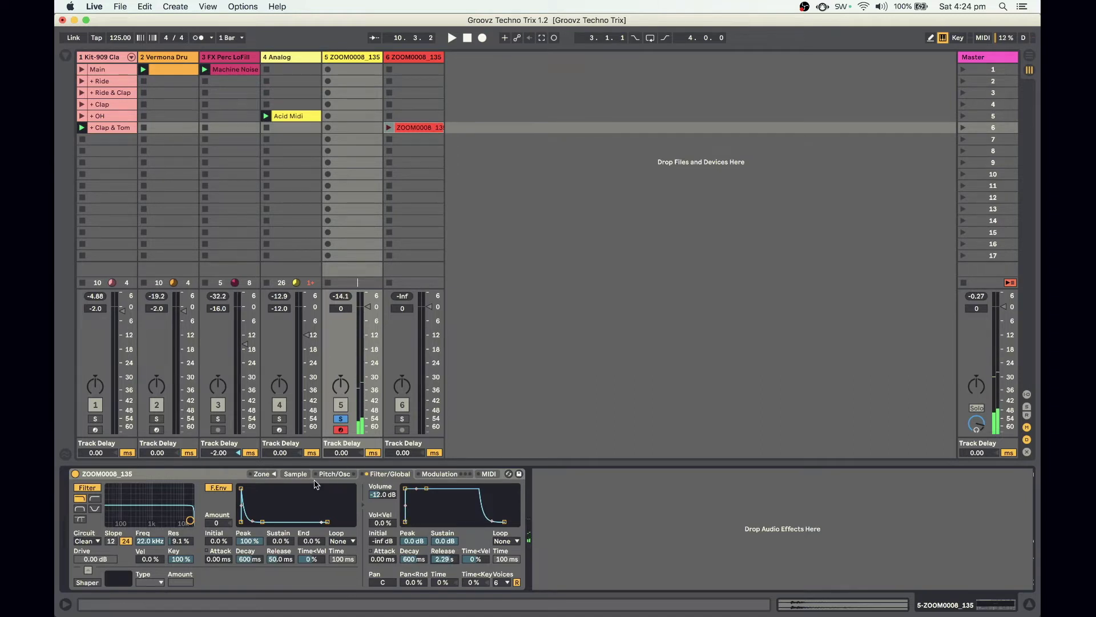
pyautogui.click(295, 474)
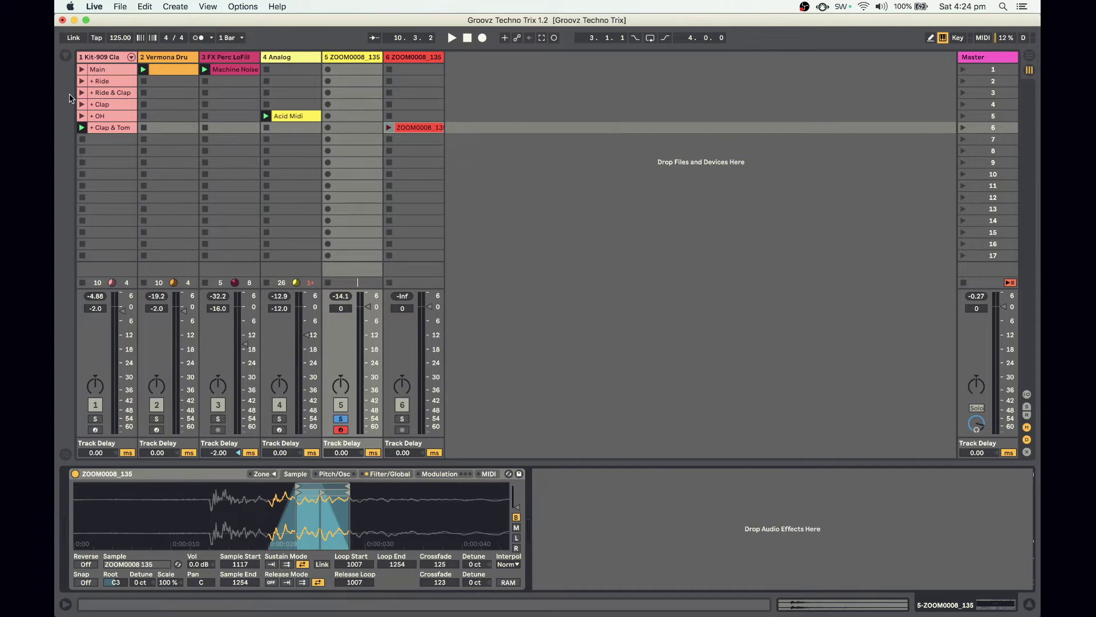
# Step: Add a Tuner audio effect after the Sampler on the ZOOM0008_135 MIDI track
pyautogui.click(66, 57)
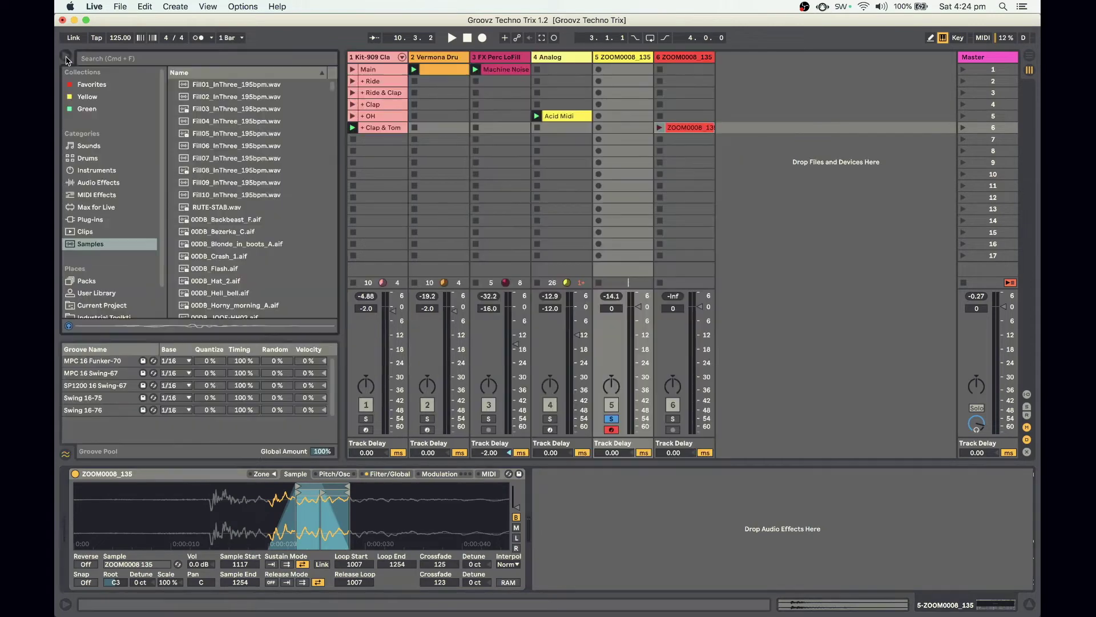
pyautogui.click(99, 183)
pyautogui.scroll(-8, 247, 231)
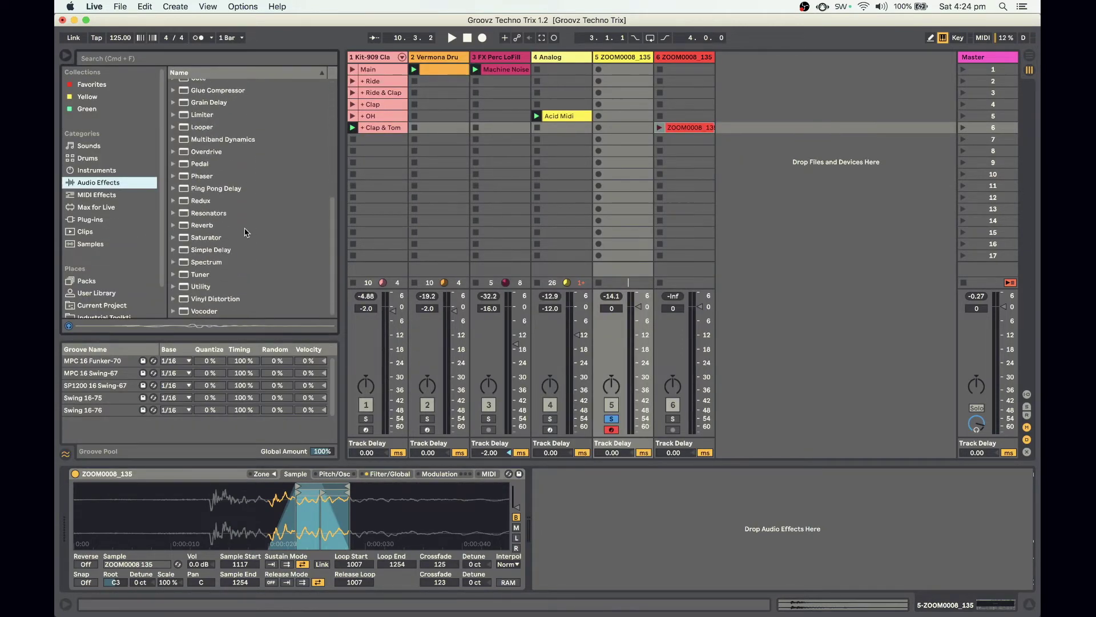
pyautogui.moveTo(199, 274); pyautogui.dragTo(619, 508)
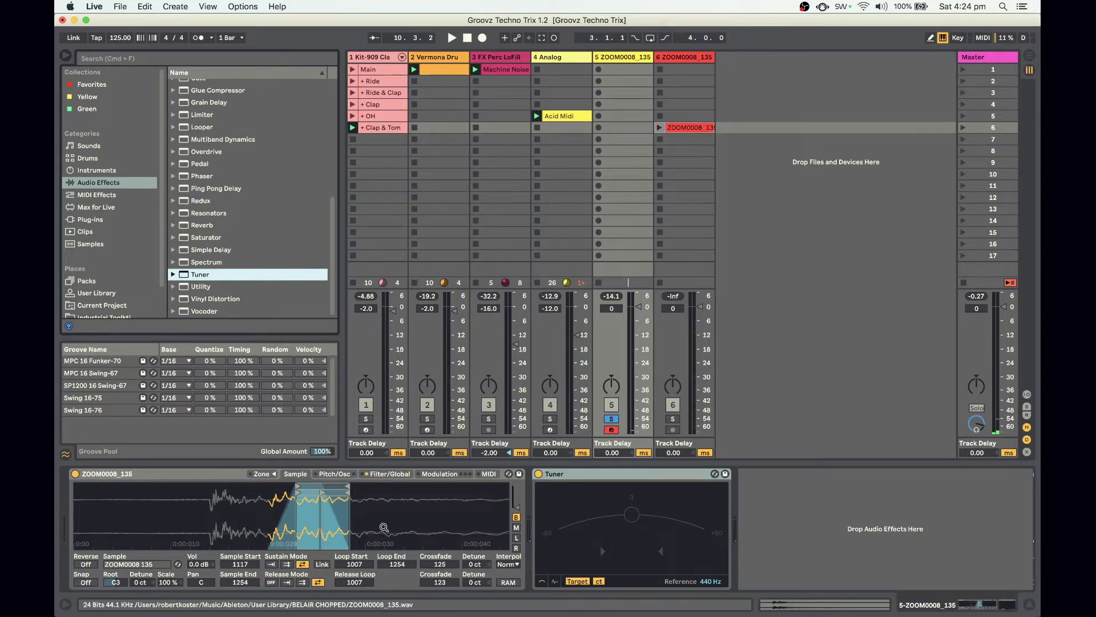
# Step: Tune the sample against the Tuner by setting its root key to F3 and detune to -30 ct
pyautogui.click(118, 581)
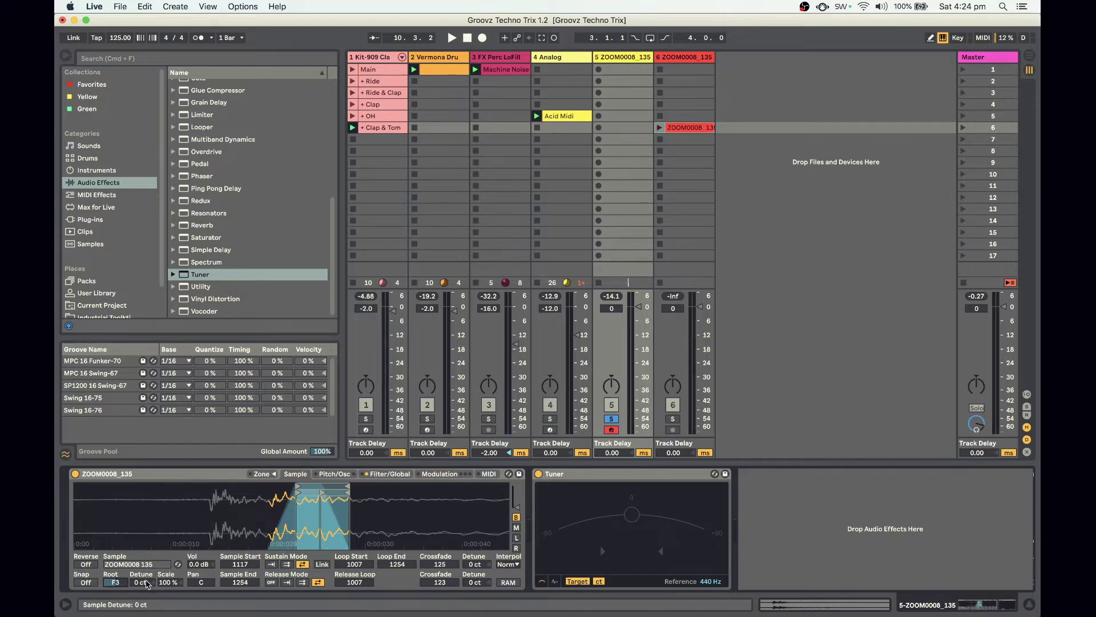
pyautogui.press('a')
pyautogui.moveTo(142, 581); pyautogui.dragTo(142, 593)
pyautogui.press('a')
pyautogui.moveTo(142, 584); pyautogui.dragTo(142, 578)
pyautogui.press('a')
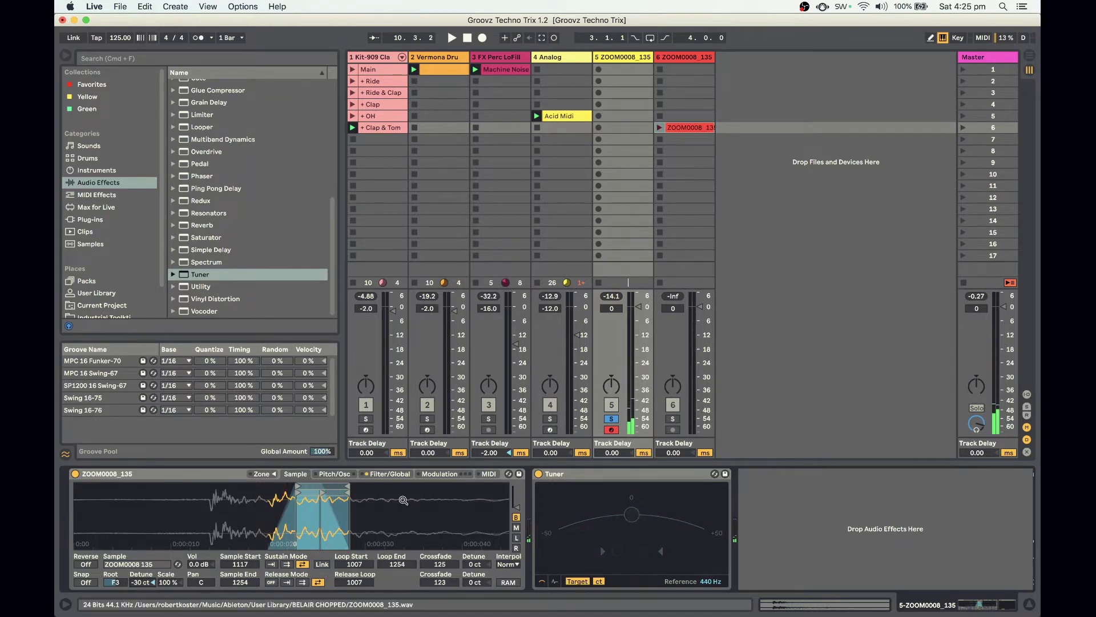
# Step: Enable the Sampler's FM oscillator with sustain at 0.0 dB, volume at -24 dB and coarse tuning at 0.5
pyautogui.click(336, 475)
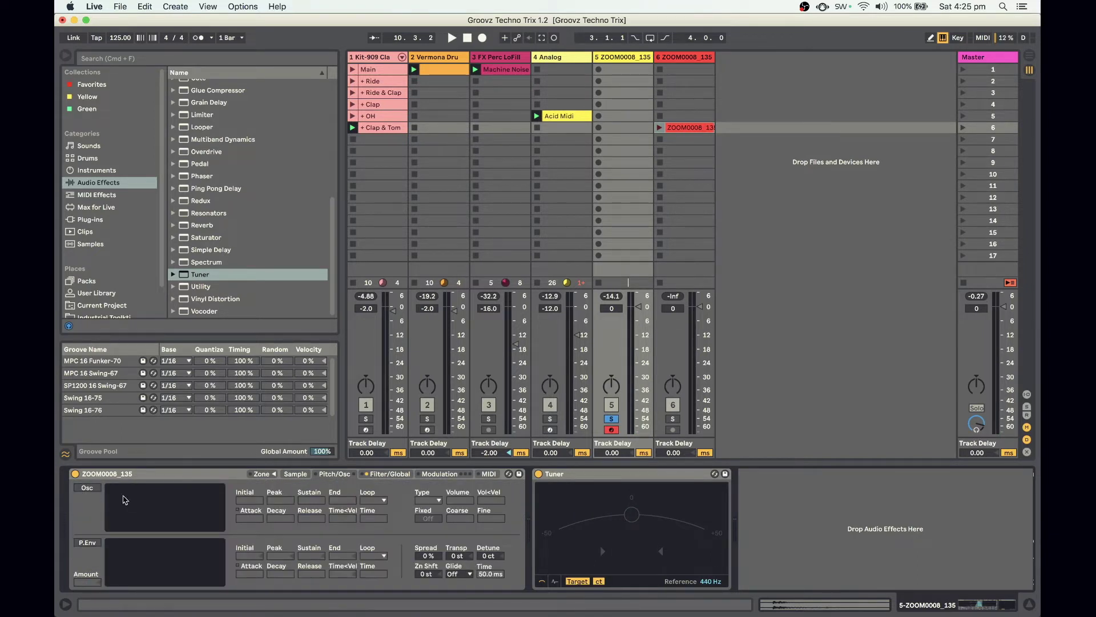
pyautogui.click(87, 489)
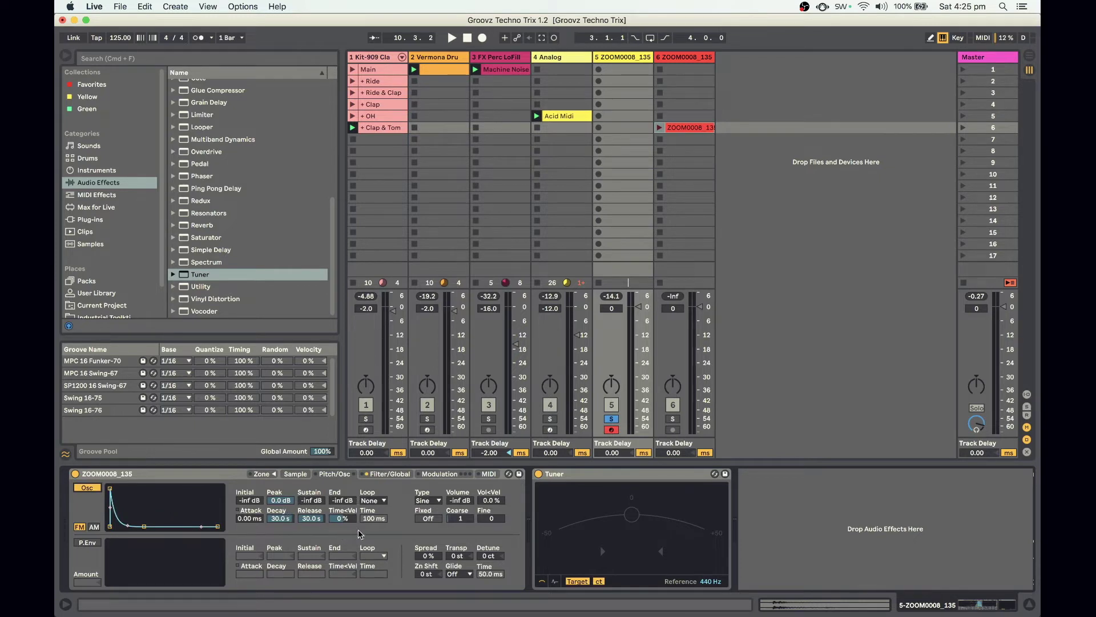
pyautogui.moveTo(311, 500); pyautogui.dragTo(311, 451)
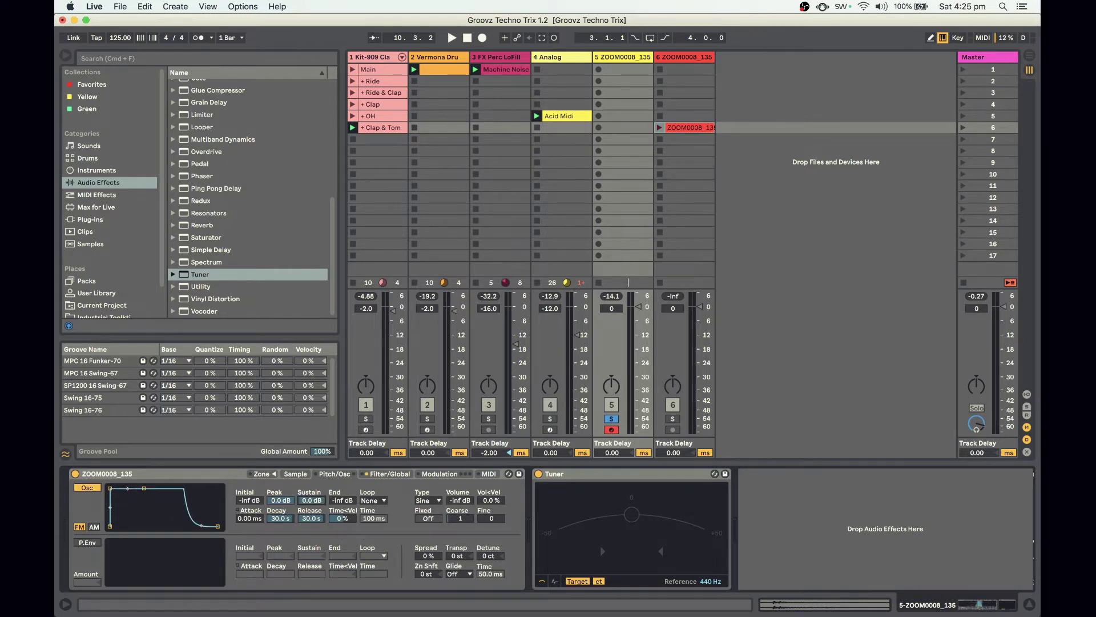
pyautogui.press('a')
pyautogui.moveTo(460, 500); pyautogui.dragTo(460, 477)
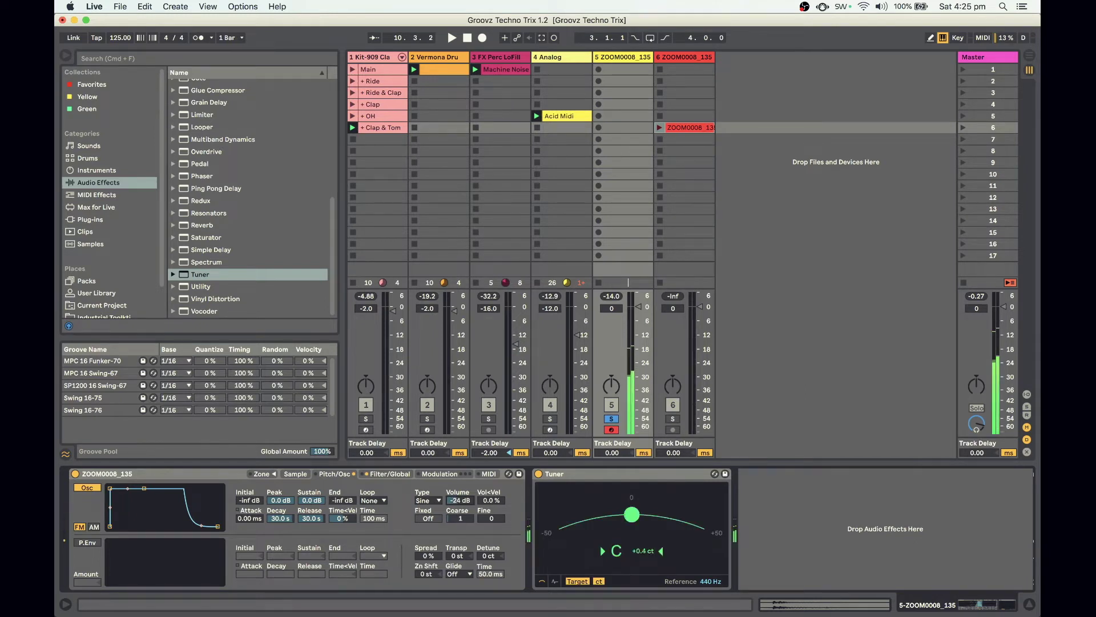
pyautogui.moveTo(460, 519); pyautogui.dragTo(460, 527)
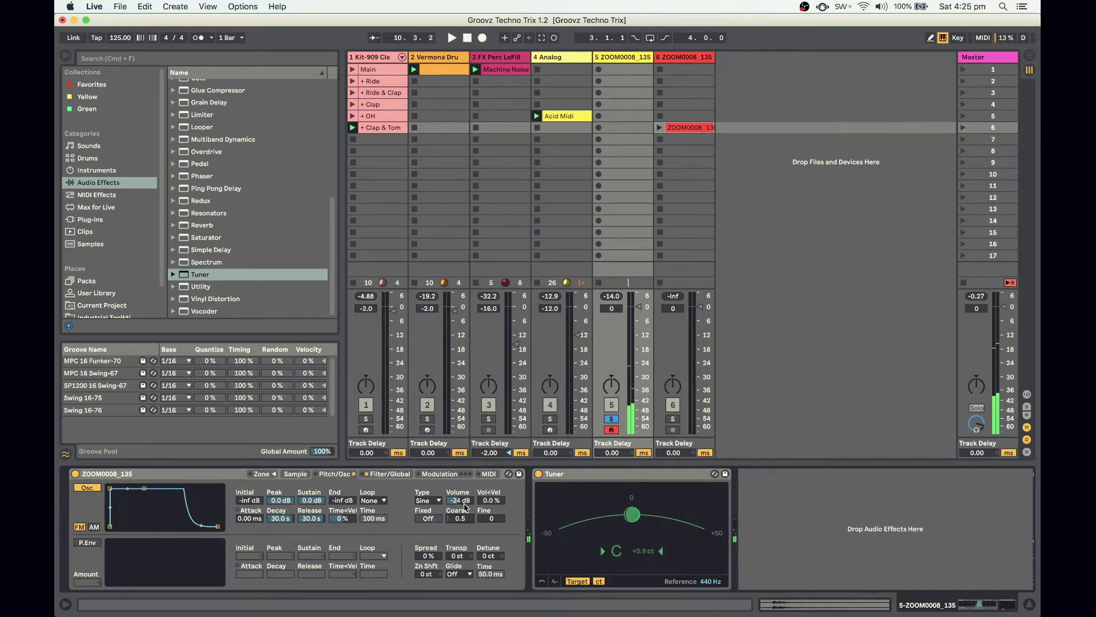
# Step: Lower the computer keyboard by one octave and audition the FM-modulated sound on several notes
pyautogui.press('z')
pyautogui.press('a')
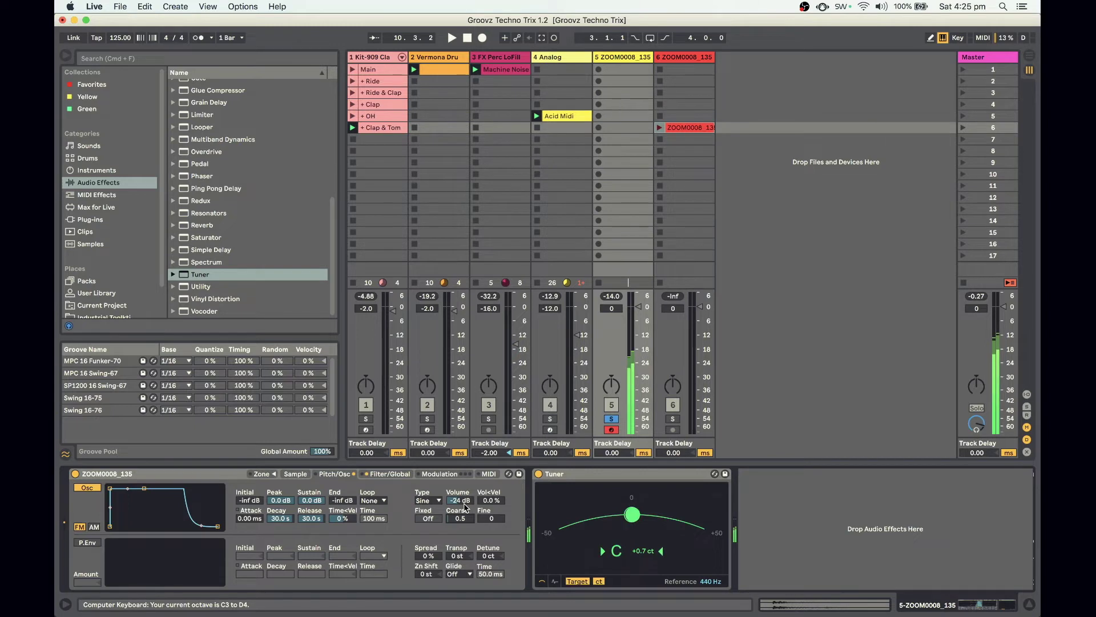
pyautogui.press('g')
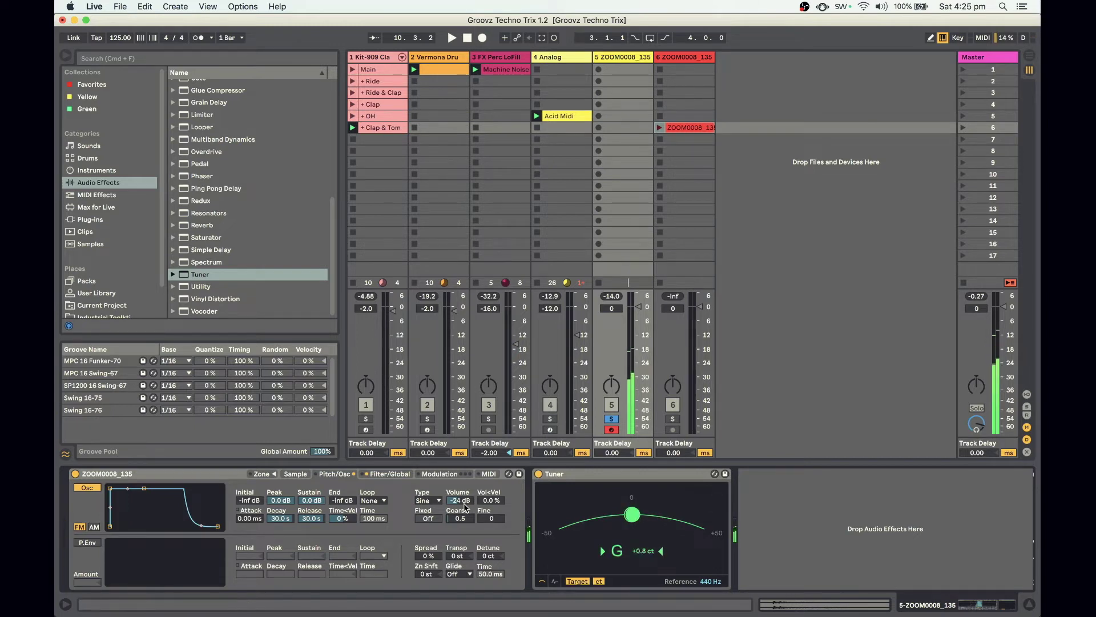
pyautogui.press('a')
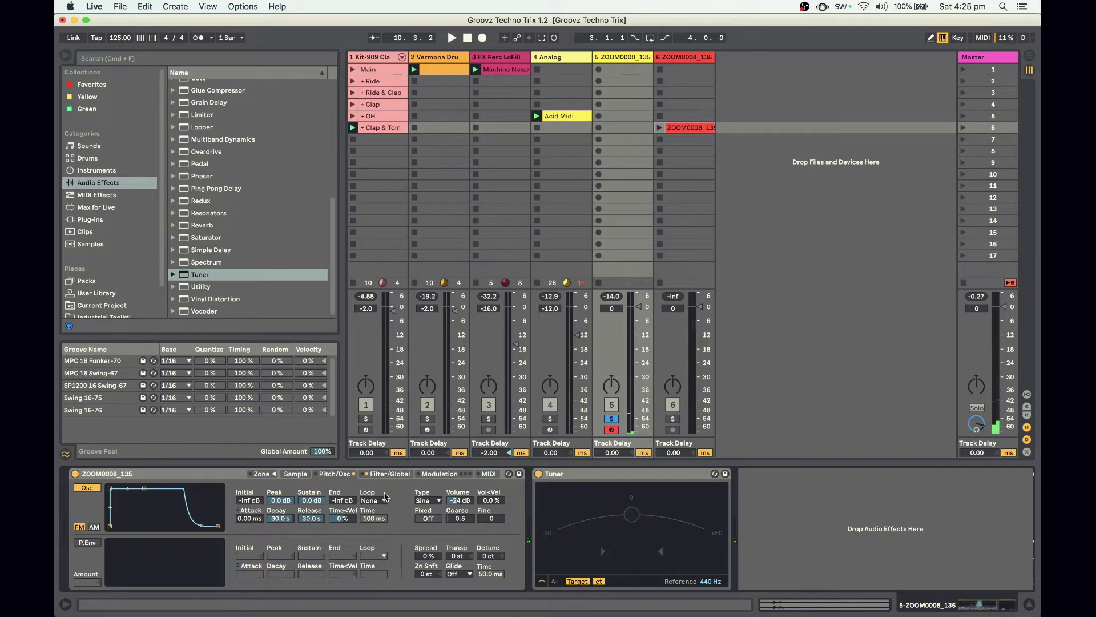
pyautogui.press('a')
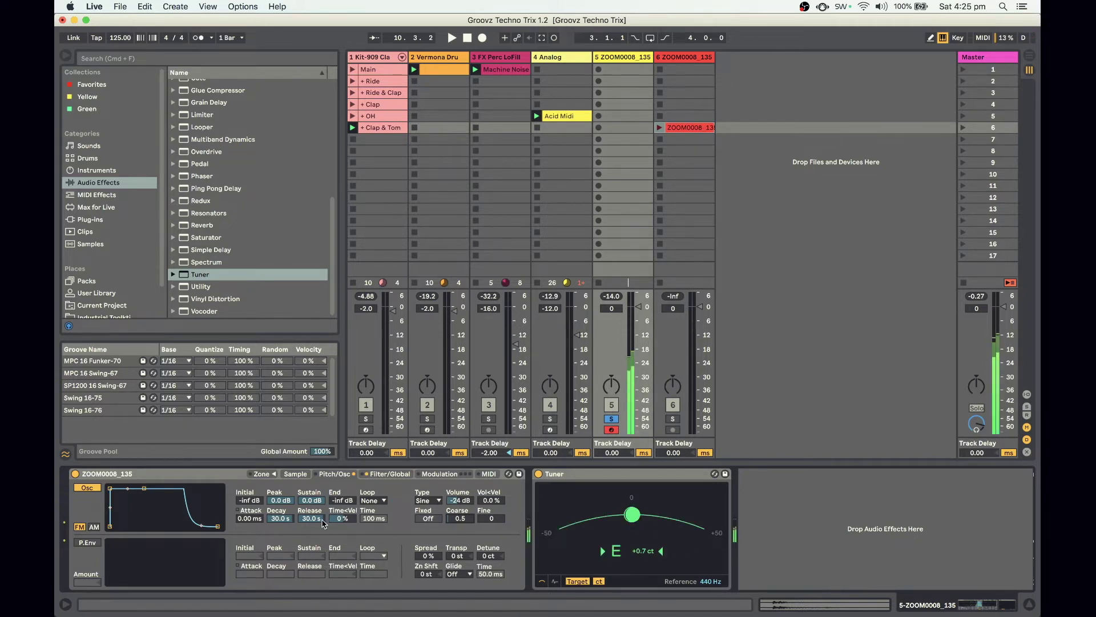
# Step: Enable LFO 1 with retrigger off, a rate of 1.31 Hz and a pitch amount of 0.39 %
pyautogui.click(391, 475)
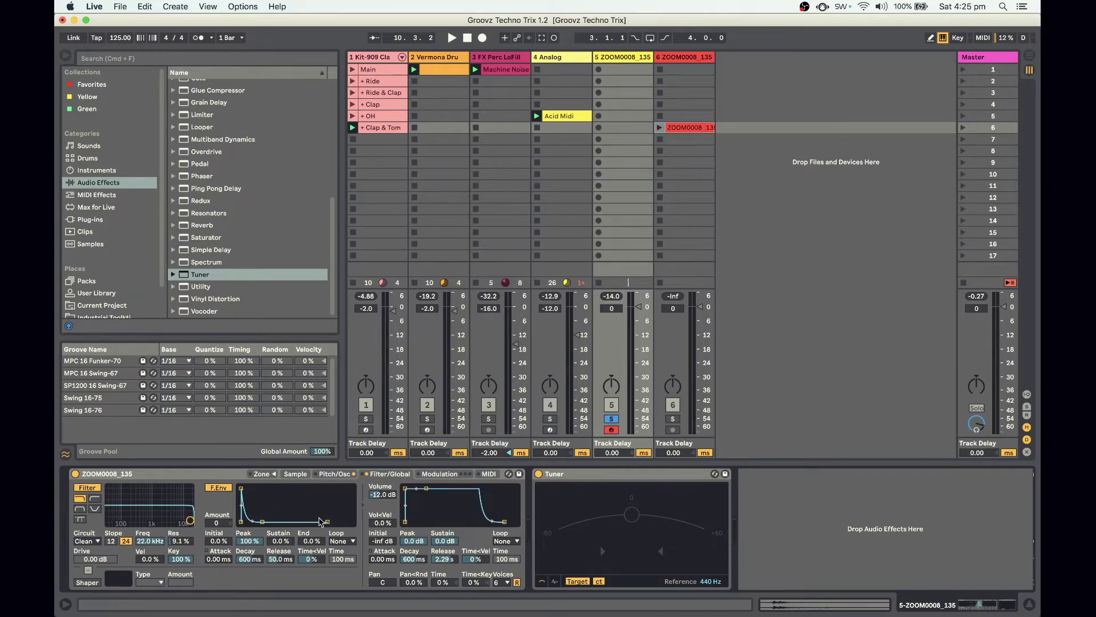
pyautogui.click(442, 474)
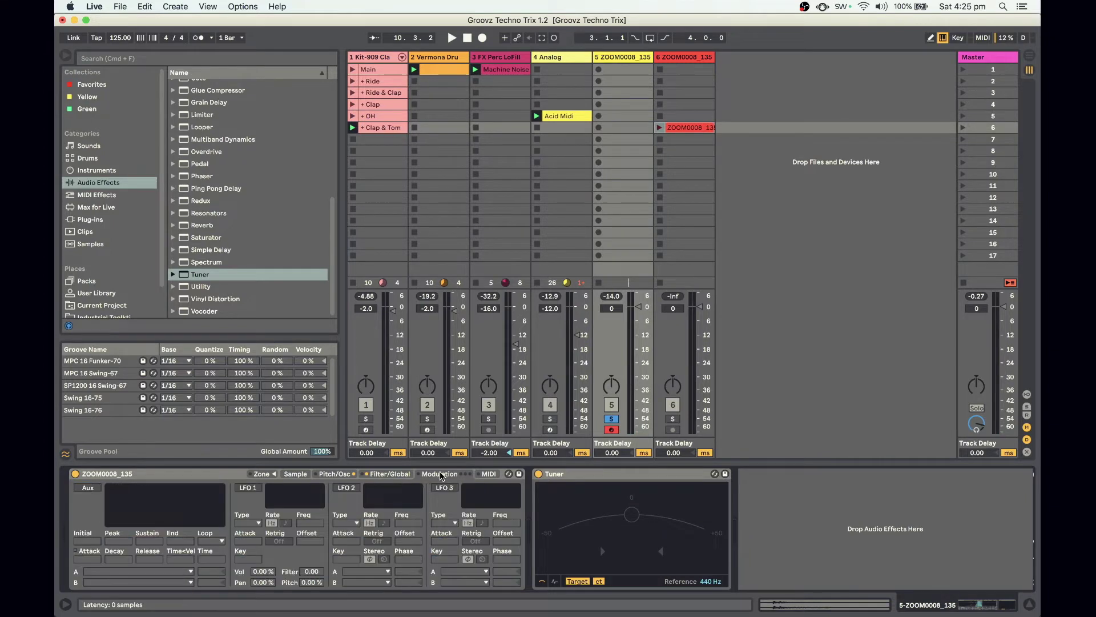
pyautogui.click(253, 489)
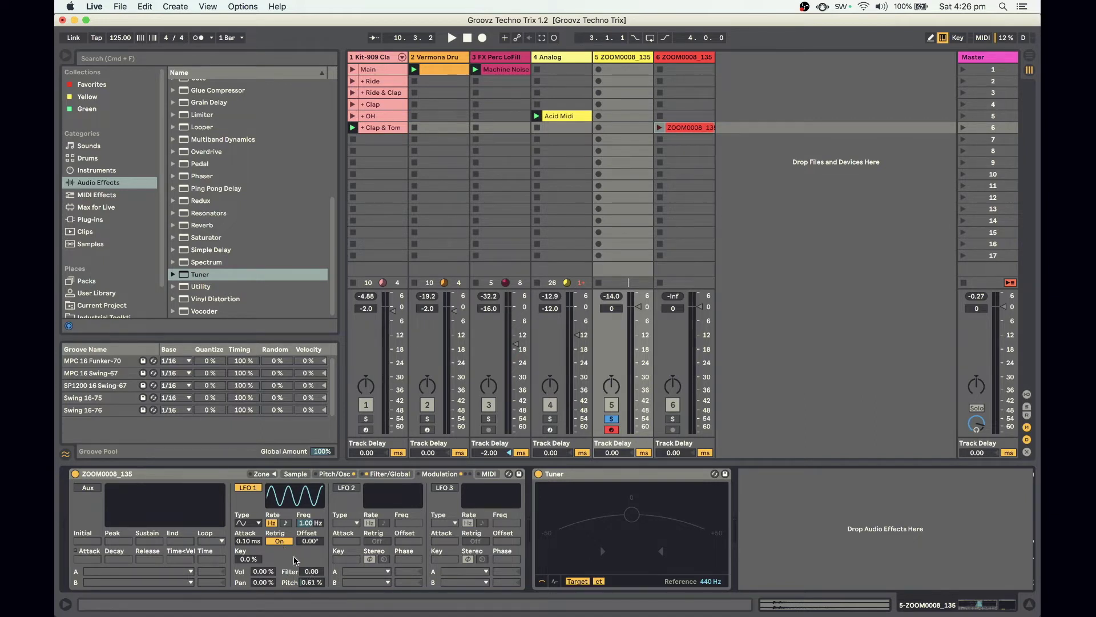
pyautogui.click(280, 541)
pyautogui.moveTo(312, 582); pyautogui.dragTo(311, 512)
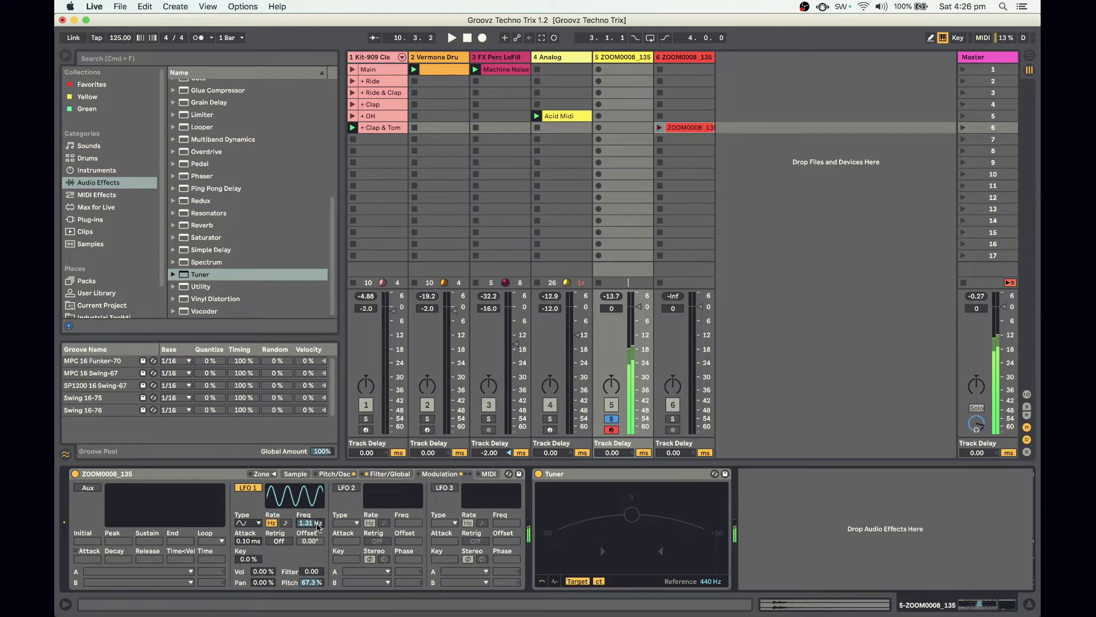
pyautogui.moveTo(314, 582)
pyautogui.mouseDown()
pyautogui.moveTo(312, 616)
pyautogui.moveTo(314, 587)
pyautogui.mouseUp()
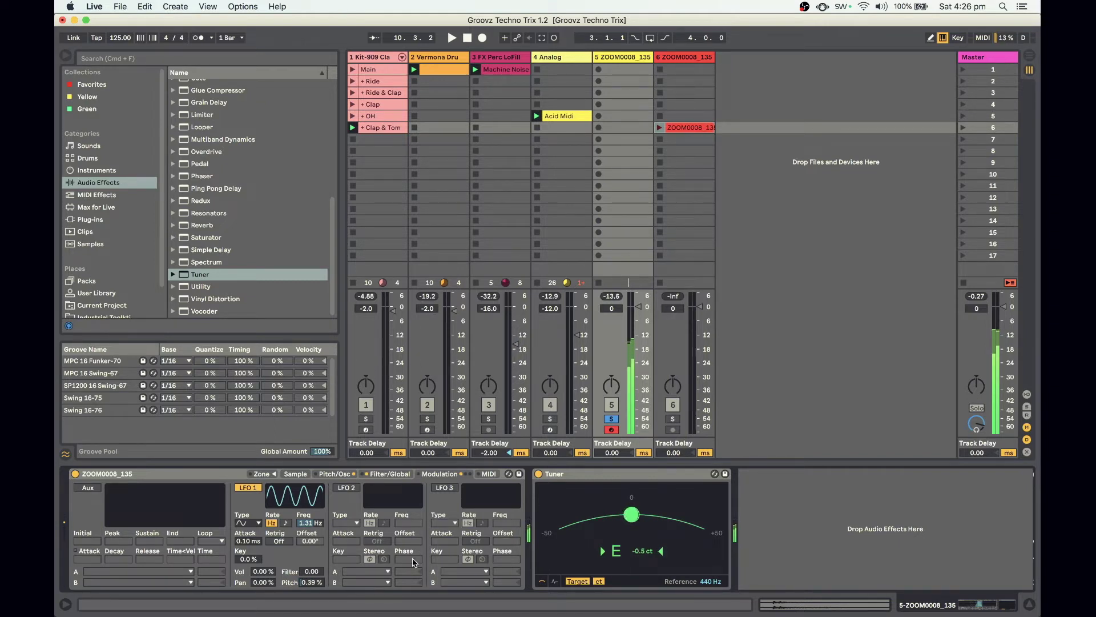
# Step: Set the Sampler's volume envelope attack to 37.0 ms and the filter envelope release to 345 ms, auditioning the sound
pyautogui.click(389, 475)
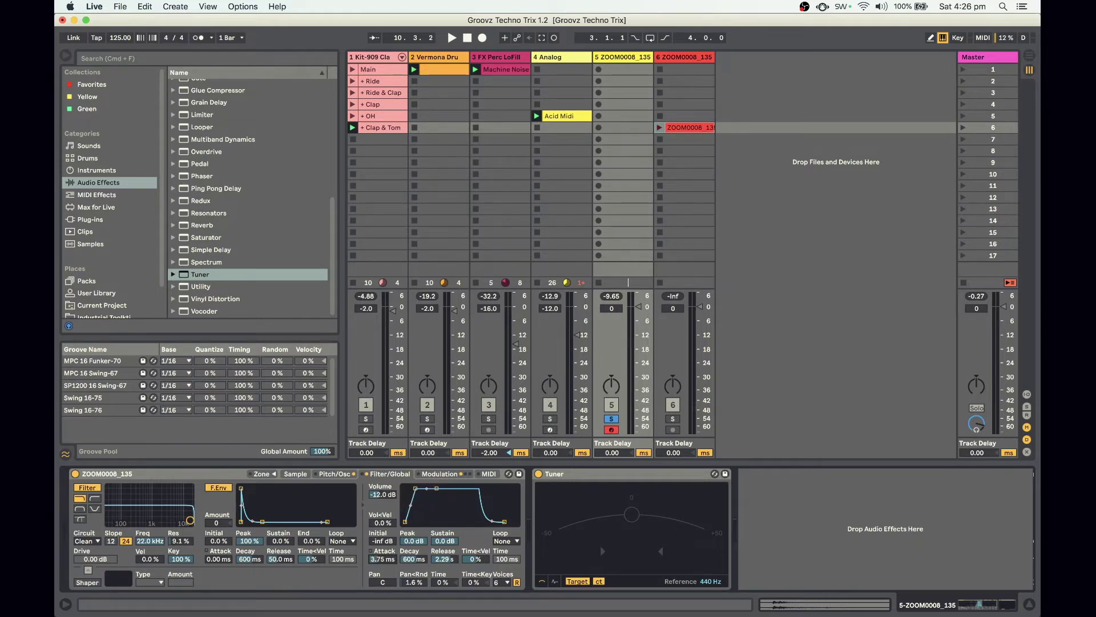
pyautogui.press('a')
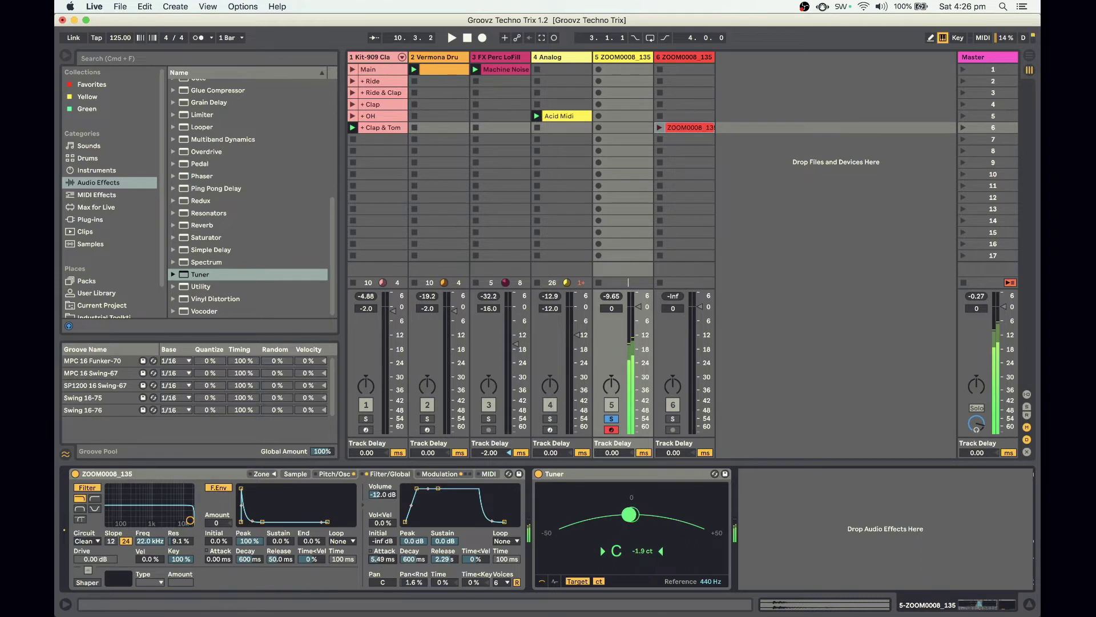
pyautogui.moveTo(382, 559)
pyautogui.mouseDown()
pyautogui.moveTo(377, 530)
pyautogui.moveTo(380, 569)
pyautogui.mouseUp()
pyautogui.moveTo(283, 558); pyautogui.dragTo(283, 543)
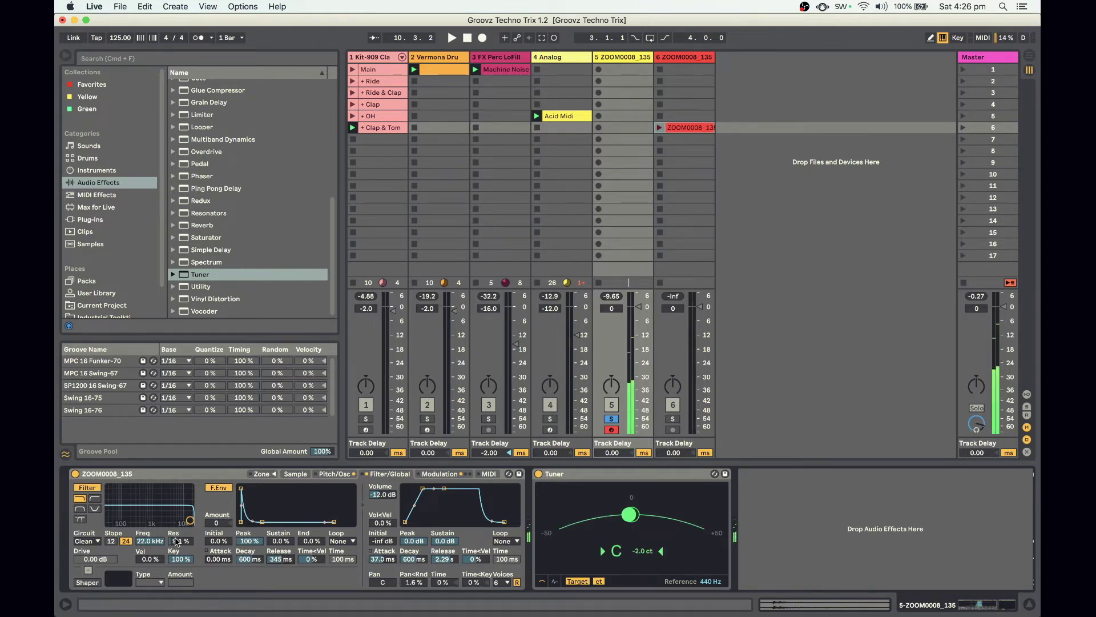
# Step: Set the Sampler's filter frequency to 1.29 kHz and its filter envelope to amount 43, attack 140 ms, sustain 80 % and release 4.55 s
pyautogui.moveTo(149, 541); pyautogui.dragTo(150, 572)
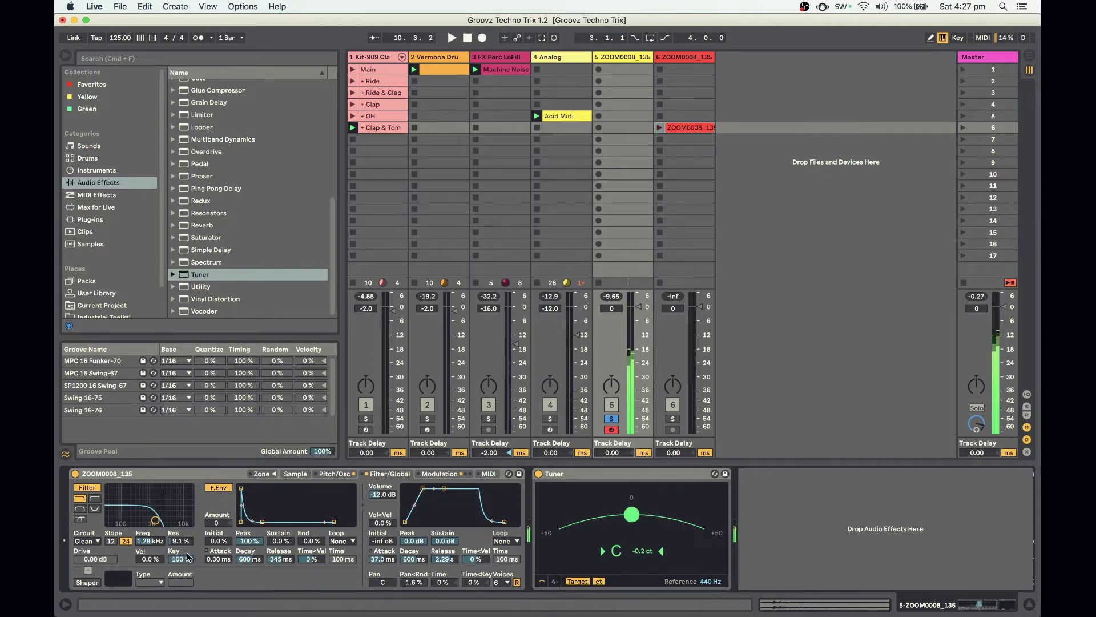
pyautogui.moveTo(216, 523); pyautogui.dragTo(216, 514)
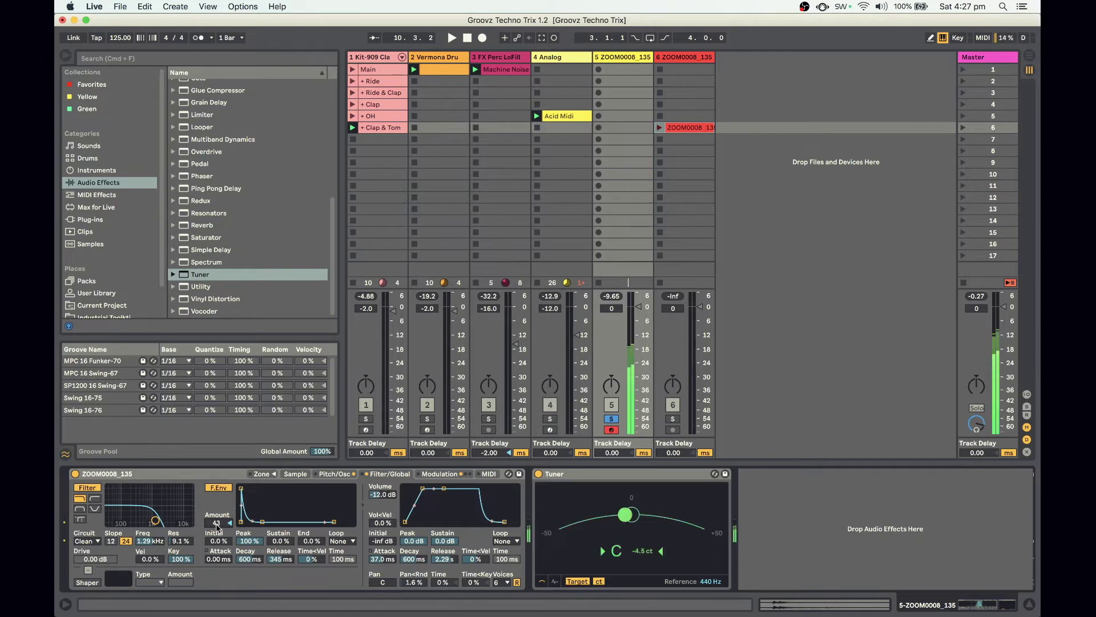
pyautogui.moveTo(277, 541); pyautogui.dragTo(277, 493)
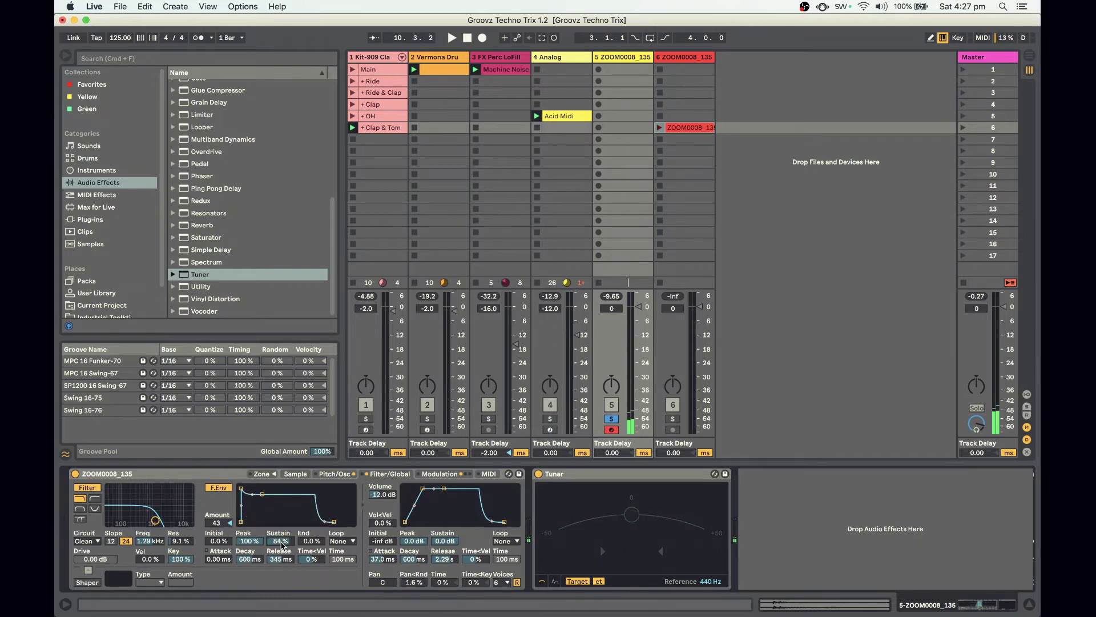
pyautogui.moveTo(232, 561); pyautogui.dragTo(225, 560)
pyautogui.moveTo(297, 564)
pyautogui.mouseDown()
pyautogui.moveTo(294, 555)
pyautogui.moveTo(291, 566)
pyautogui.mouseUp()
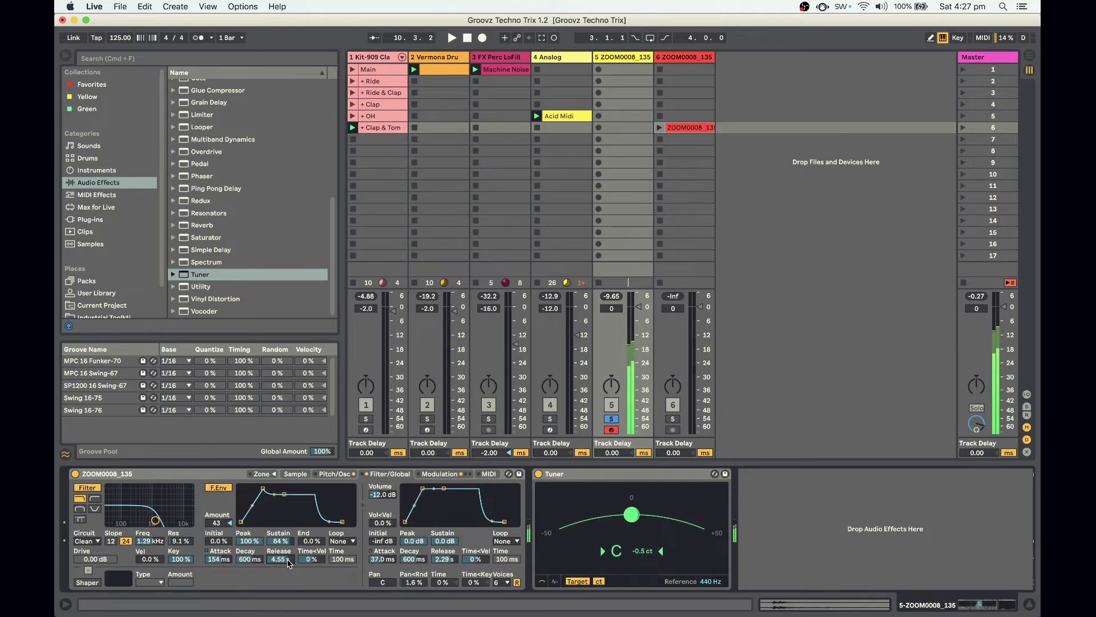
pyautogui.moveTo(226, 560); pyautogui.dragTo(227, 563)
pyautogui.moveTo(287, 540); pyautogui.dragTo(289, 544)
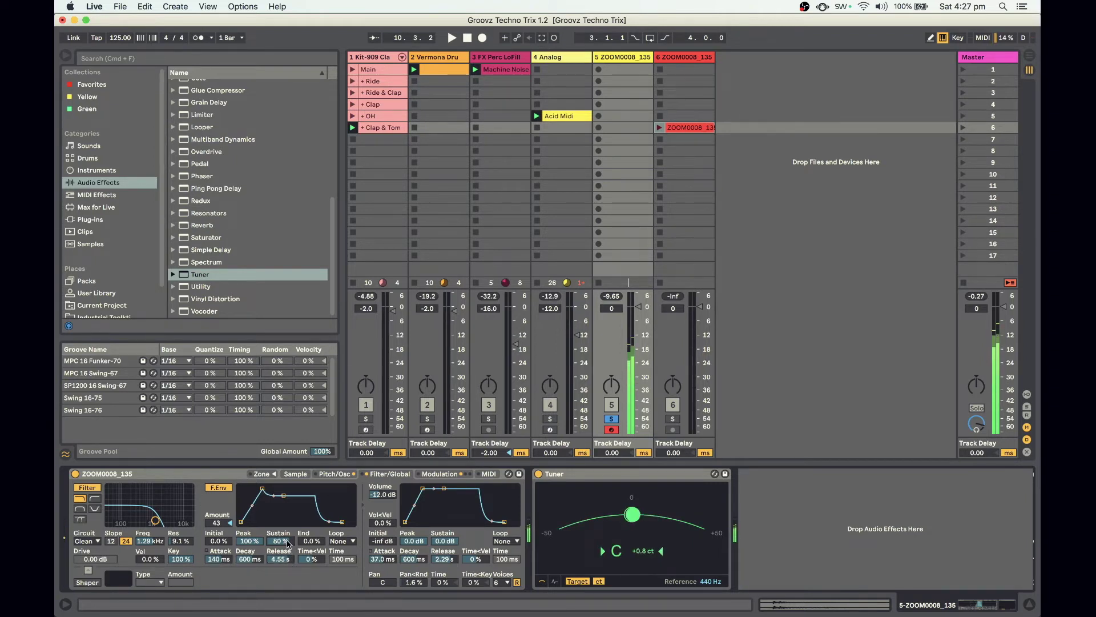
# Step: Set the volume envelope's attack to 54.1 ms with Time<Key at 4 %, and enable the Soft shaper with an amount of 7.00
pyautogui.moveTo(383, 558); pyautogui.dragTo(384, 562)
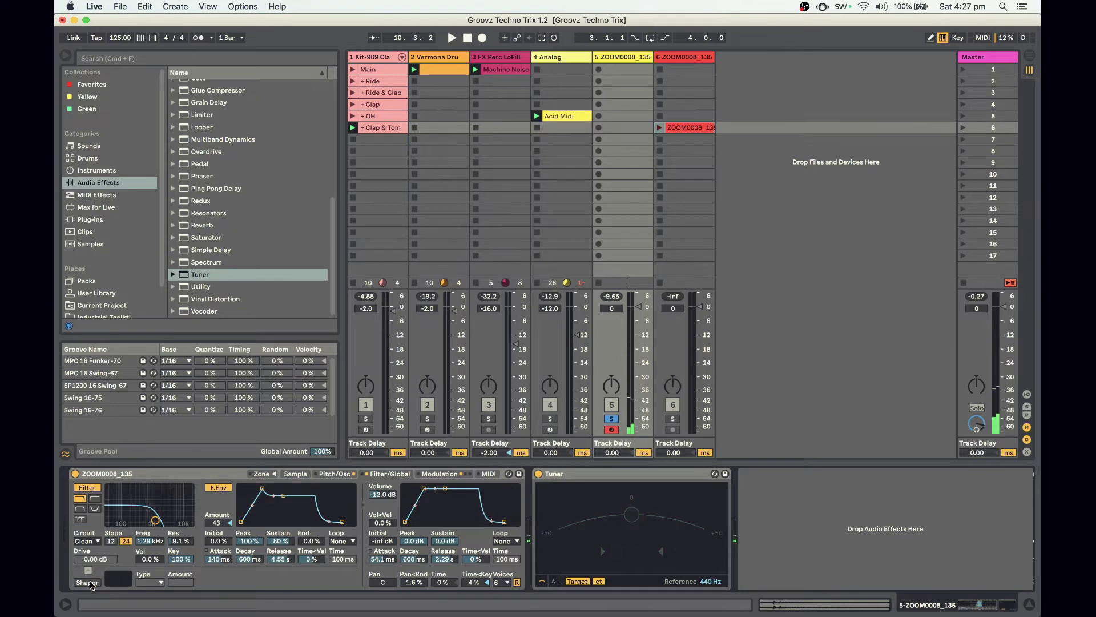
pyautogui.click(88, 582)
pyautogui.moveTo(170, 582); pyautogui.dragTo(170, 568)
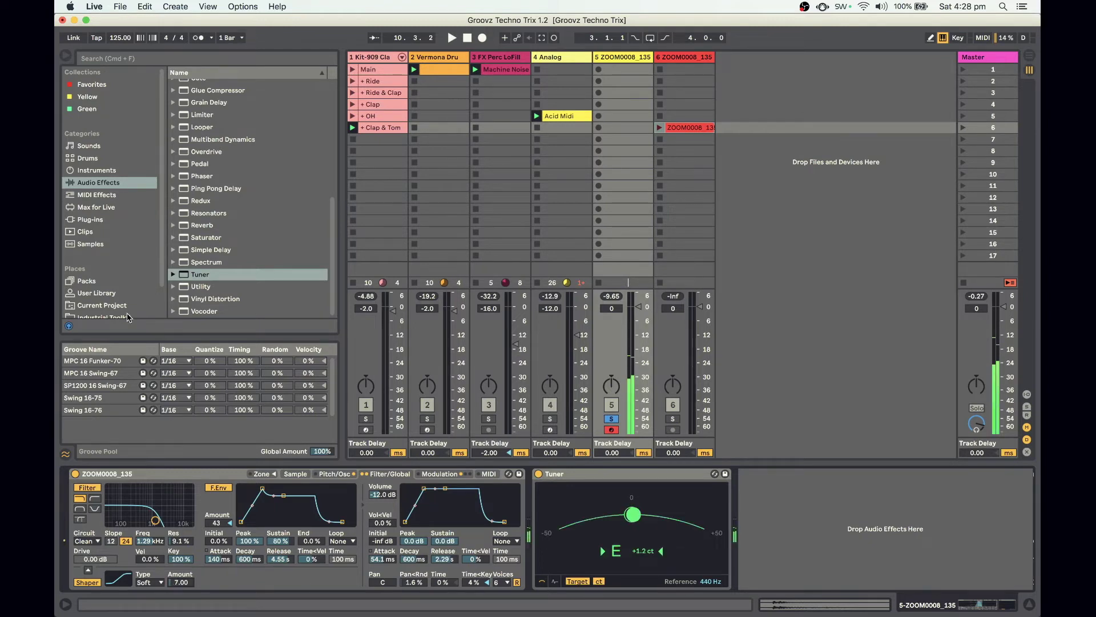
# Step: Add the C Minor preset of the Scale MIDI effect before the Sampler and set its base note to E
pyautogui.click(97, 195)
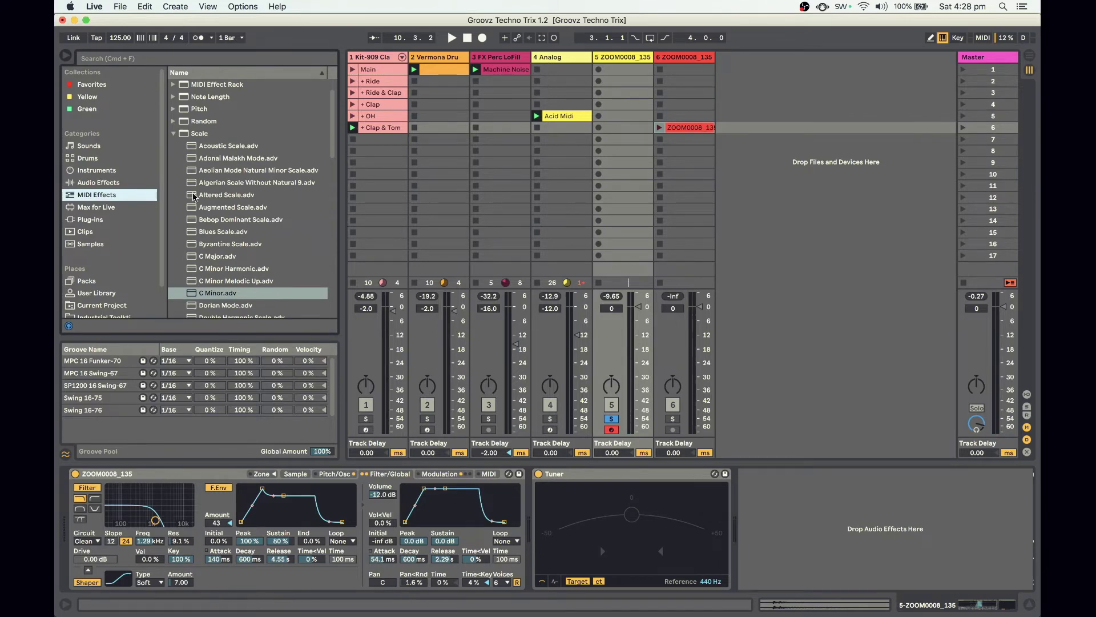
pyautogui.click(211, 293)
pyautogui.doubleClick(210, 292)
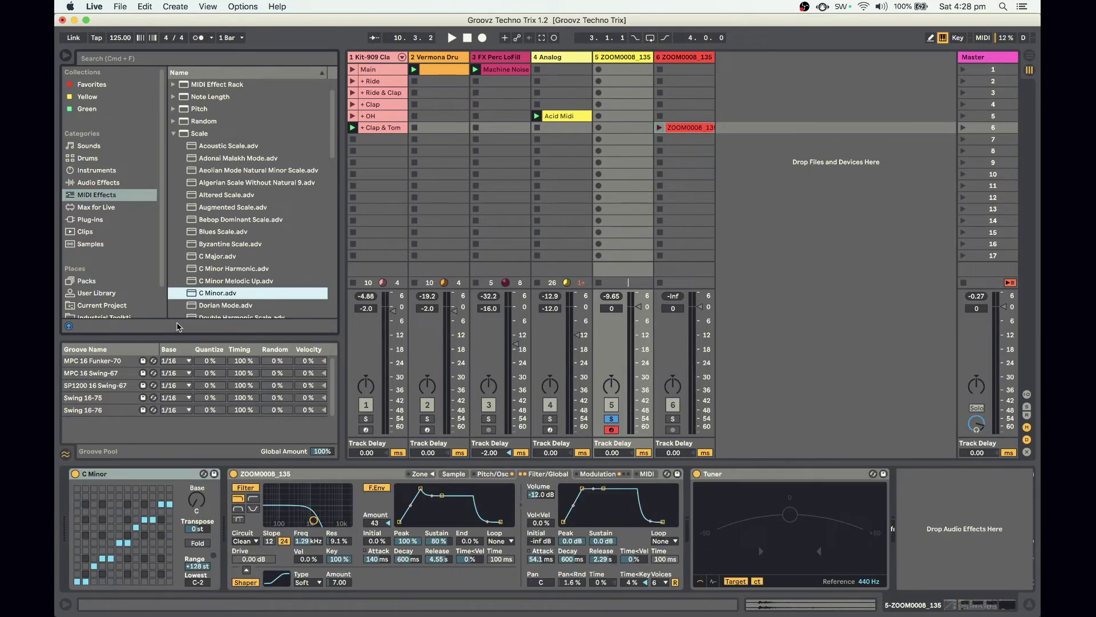
pyautogui.moveTo(190, 500)
pyautogui.mouseDown()
pyautogui.moveTo(189, 486)
pyautogui.moveTo(200, 510)
pyautogui.mouseUp()
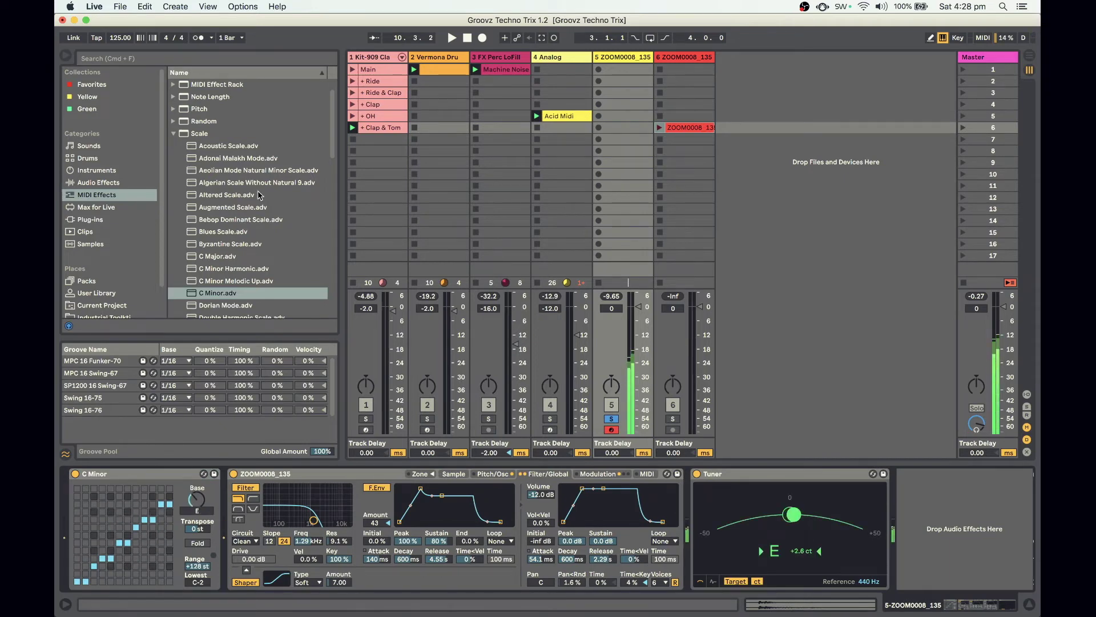
# Step: Add a Chord MIDI effect after the scale, set Shift 1 to +7 st and audition the result
pyautogui.click(173, 134)
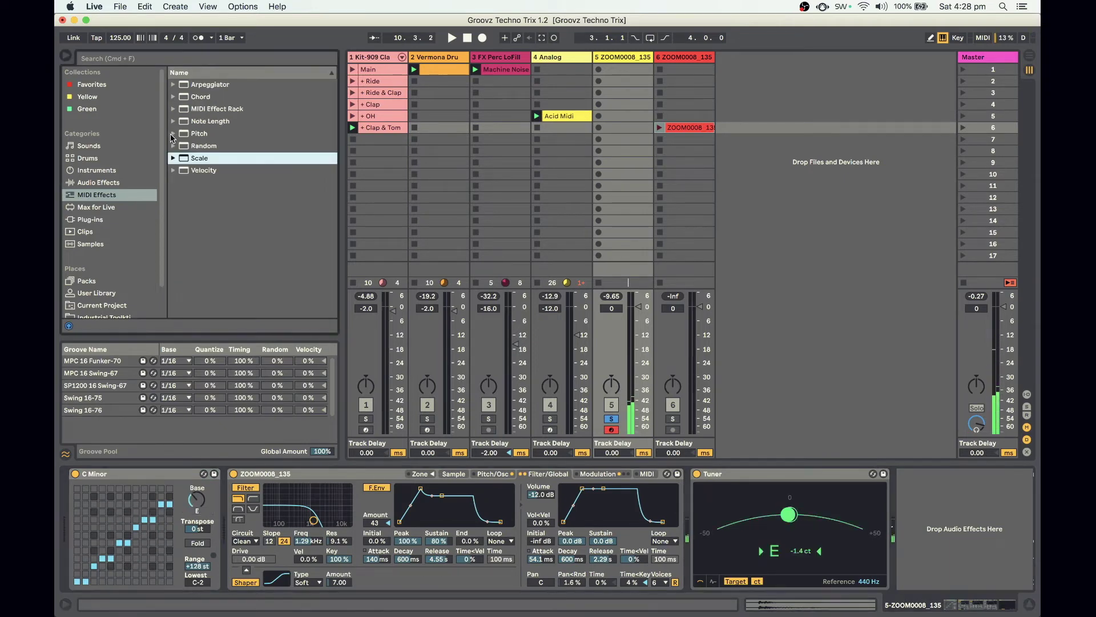
pyautogui.doubleClick(199, 97)
pyautogui.moveTo(255, 502); pyautogui.dragTo(255, 496)
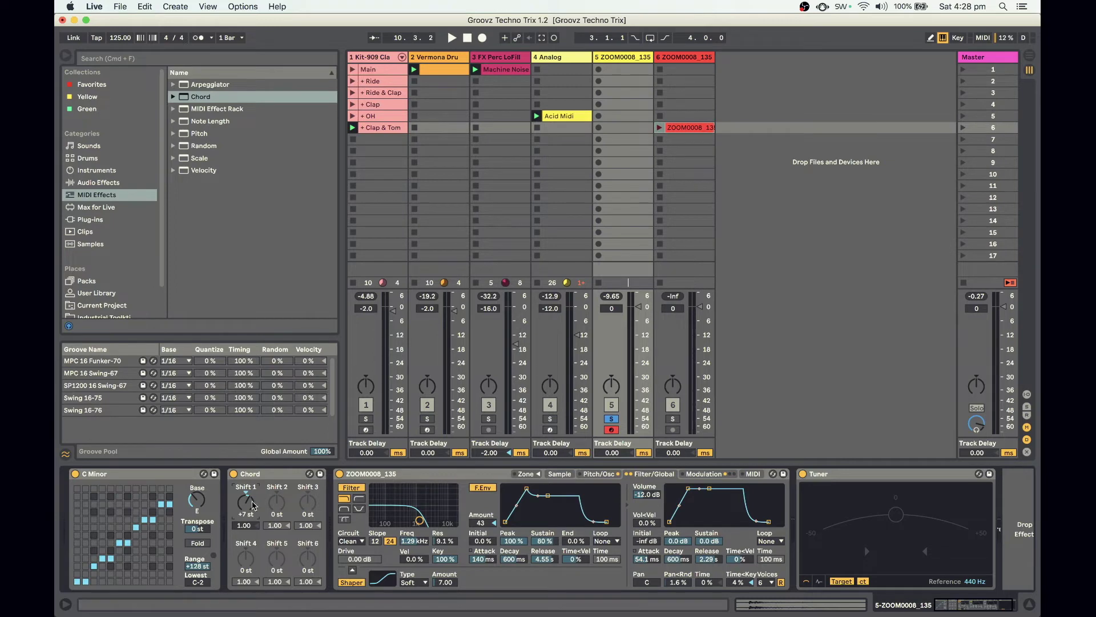
pyautogui.press('a')
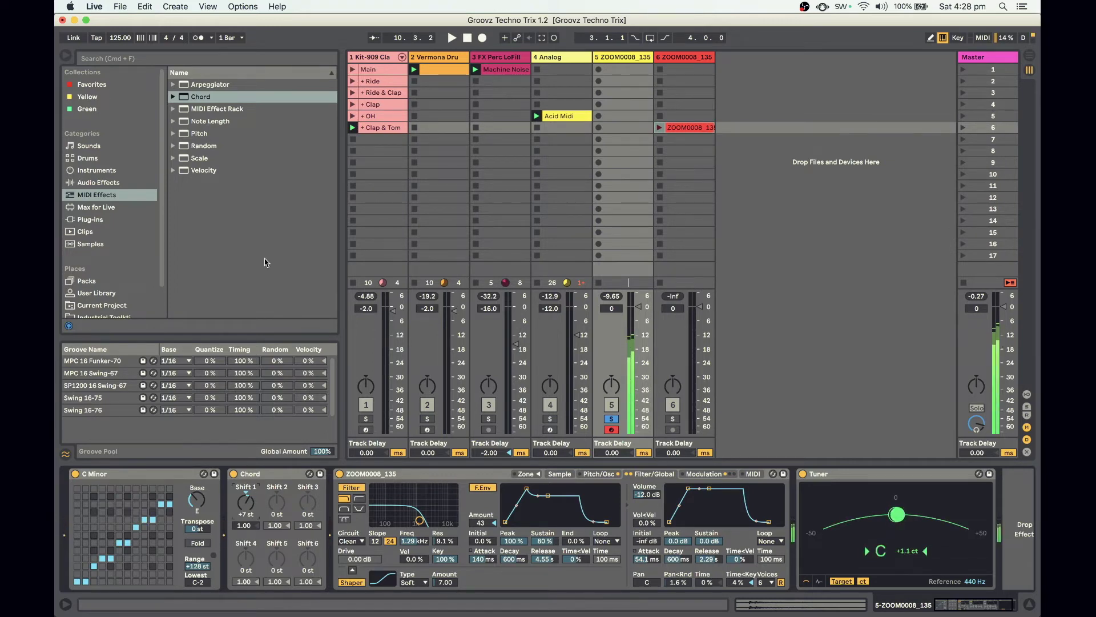
# Step: Add an Auto Filter audio effect after the Tuner
pyautogui.click(109, 183)
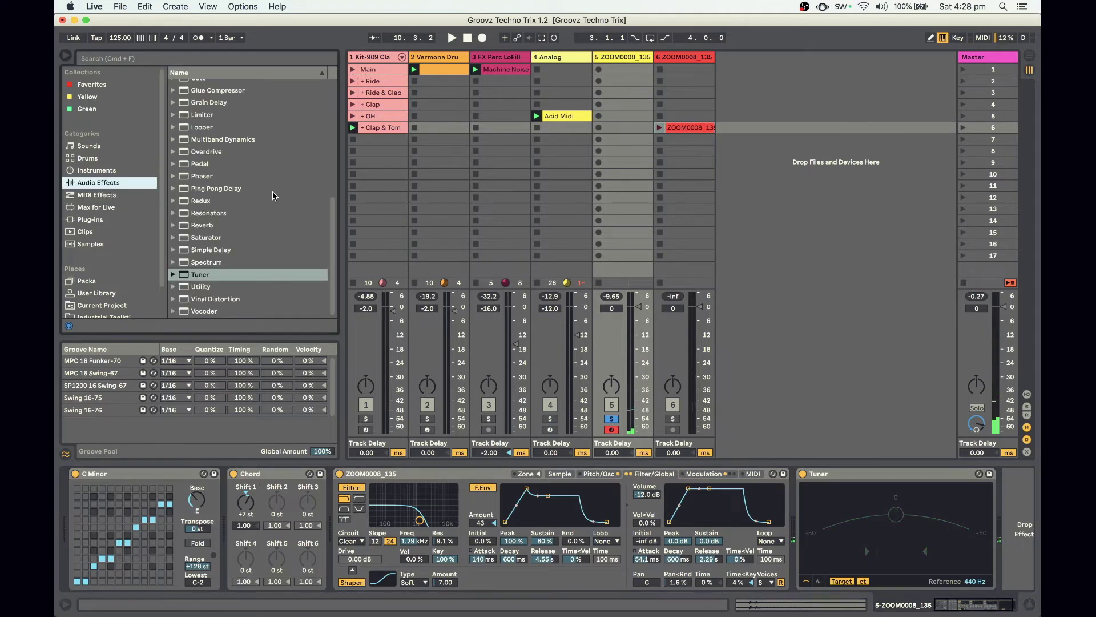
pyautogui.scroll(7, 273, 196)
pyautogui.click(212, 111)
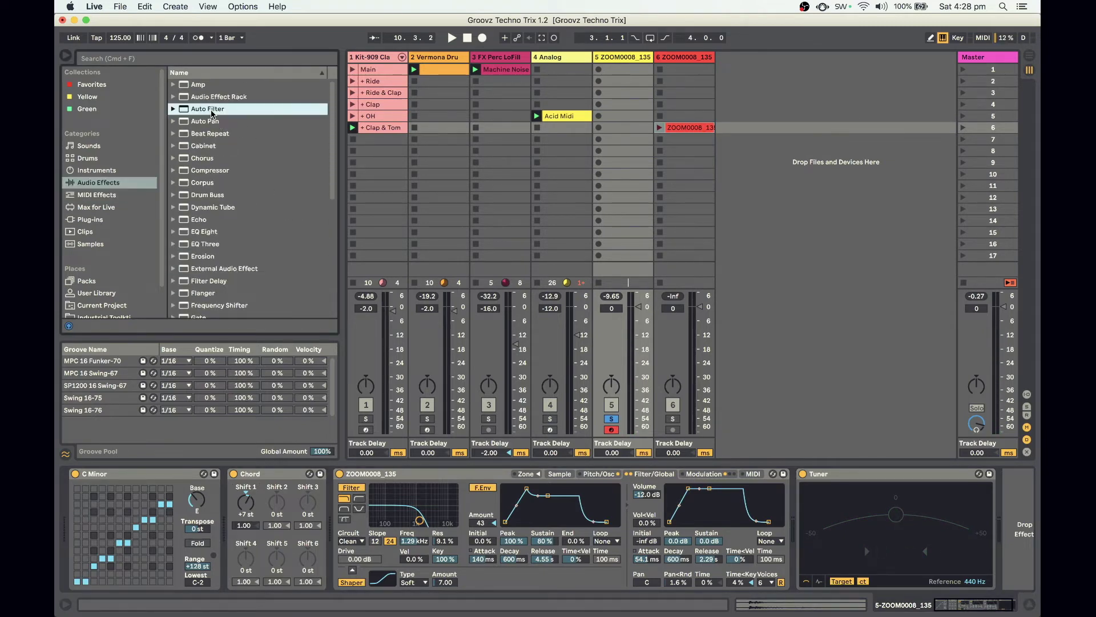
pyautogui.press('Return')
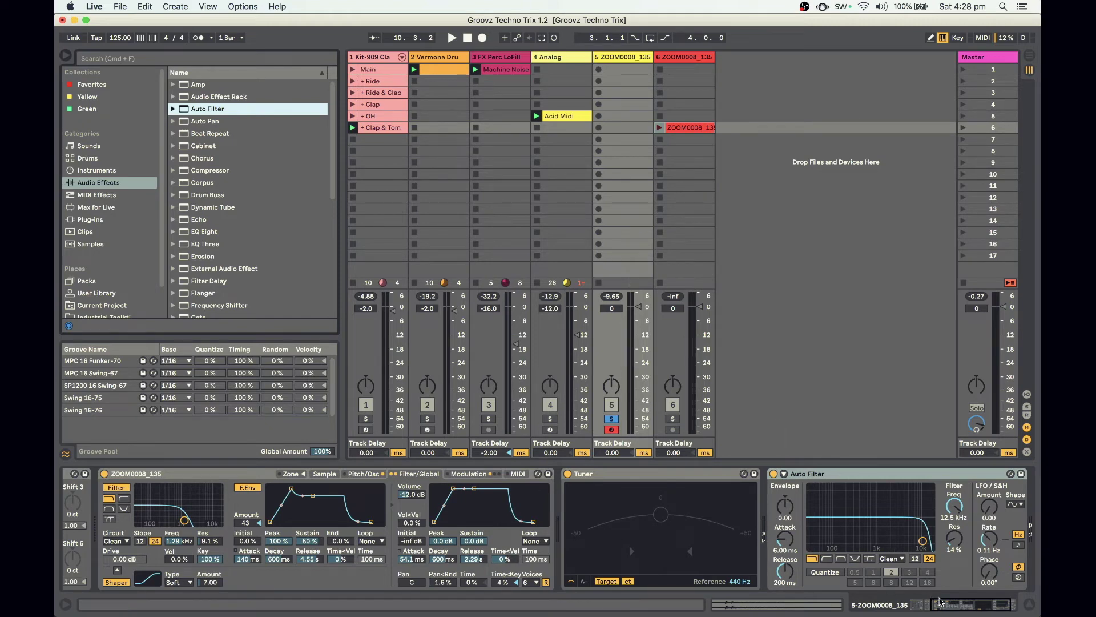
# Step: Set the Auto Filter to a 12 dB notch at 403 Hz with an LFO amount of 14.3
pyautogui.click(981, 607)
pyautogui.click(791, 559)
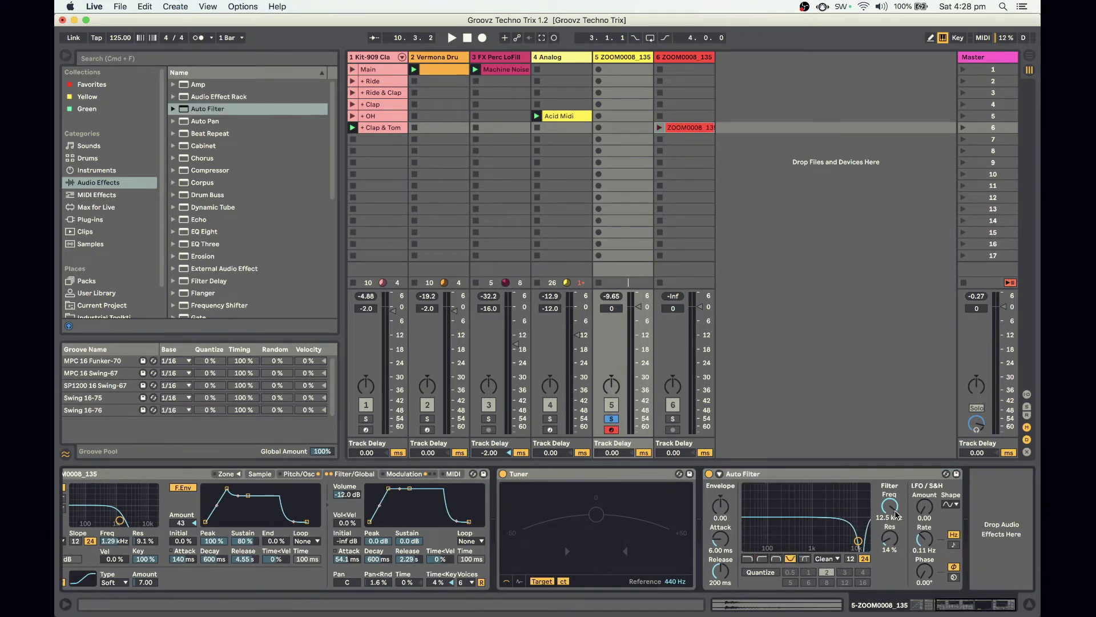
pyautogui.moveTo(895, 514)
pyautogui.mouseDown()
pyautogui.moveTo(895, 525)
pyautogui.moveTo(894, 513)
pyautogui.mouseUp()
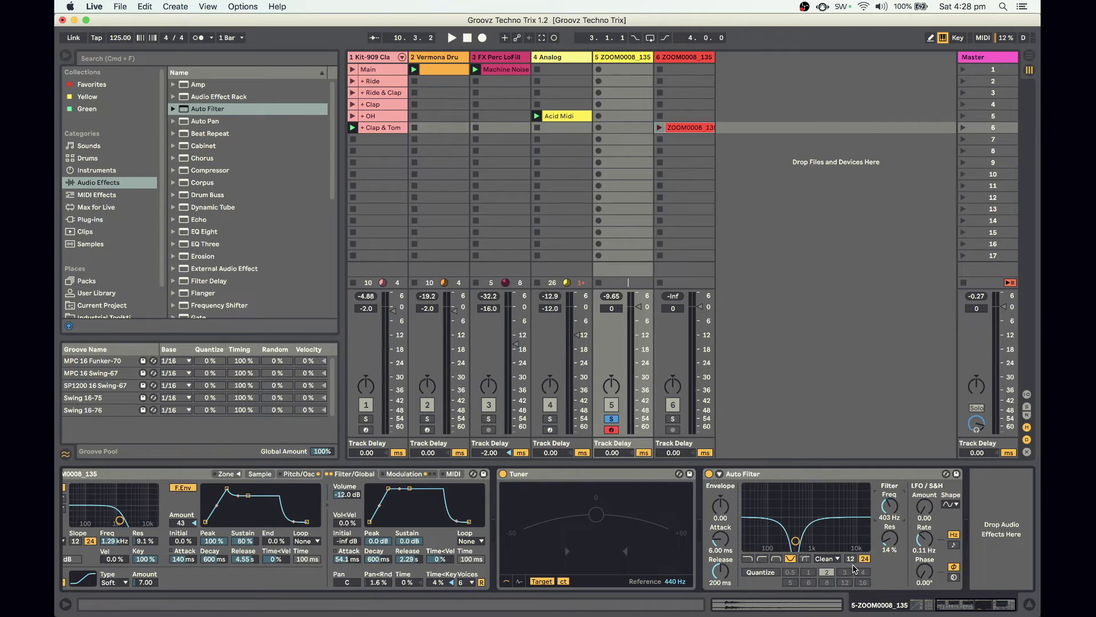
pyautogui.click(851, 559)
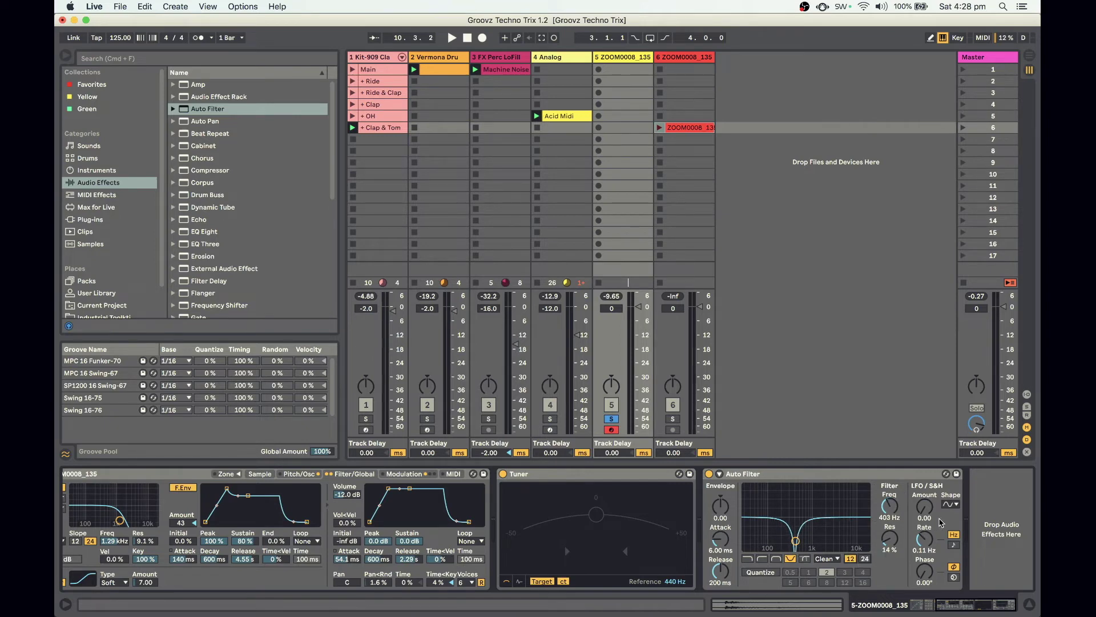
pyautogui.moveTo(925, 507); pyautogui.dragTo(925, 453)
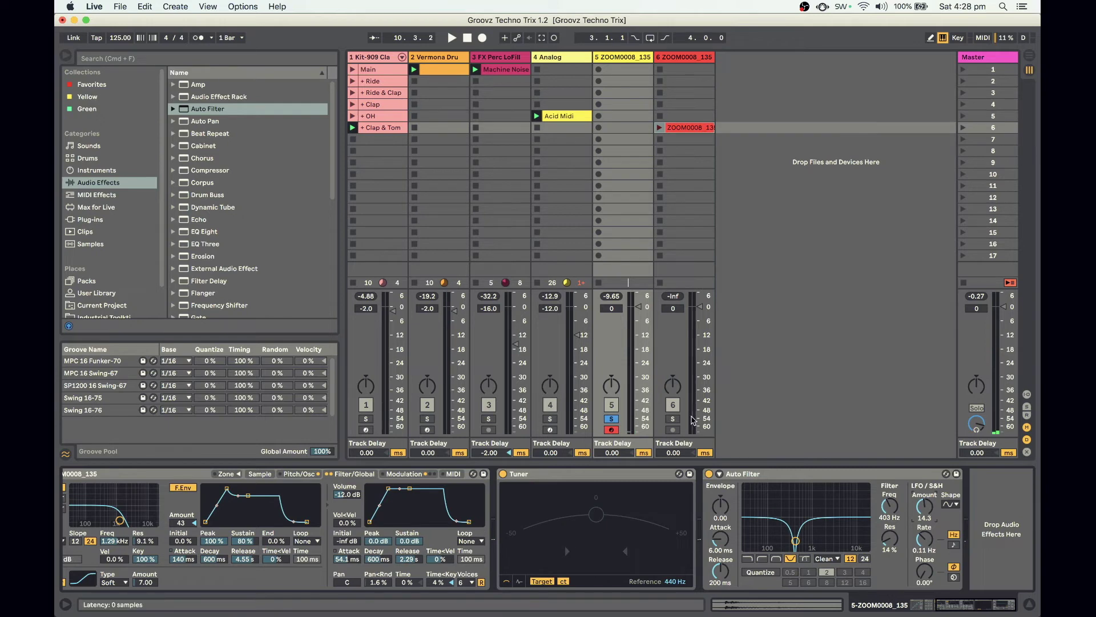
# Step: Add an EQ Eight after the Auto Filter, switch band 1 to the gentler low cut and raise its frequency to about 220 Hz
pyautogui.doubleClick(195, 234)
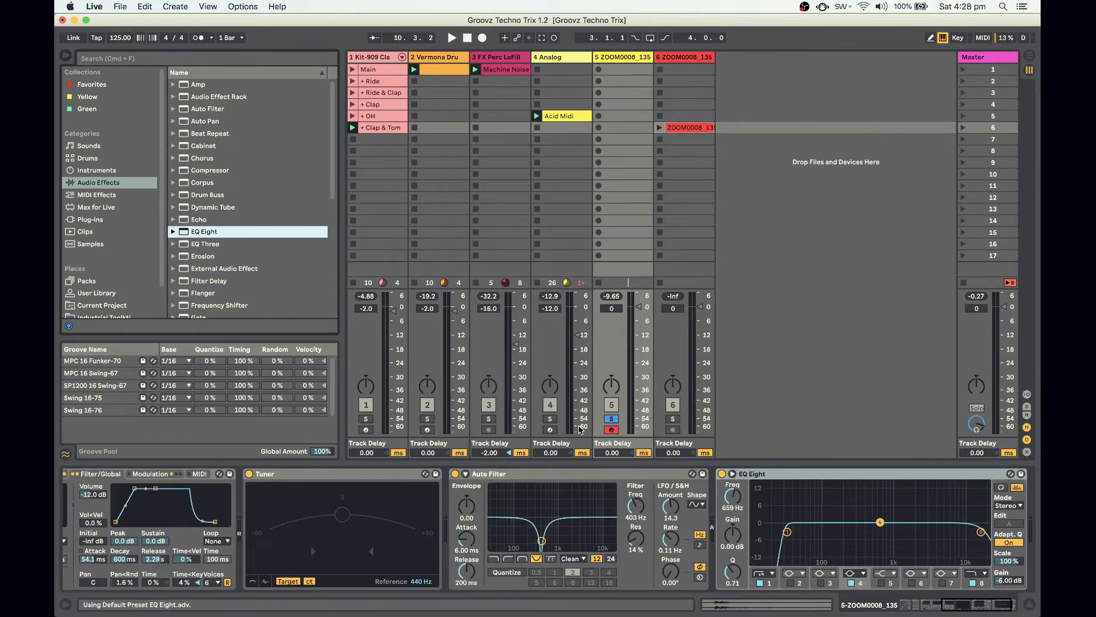
pyautogui.click(763, 572)
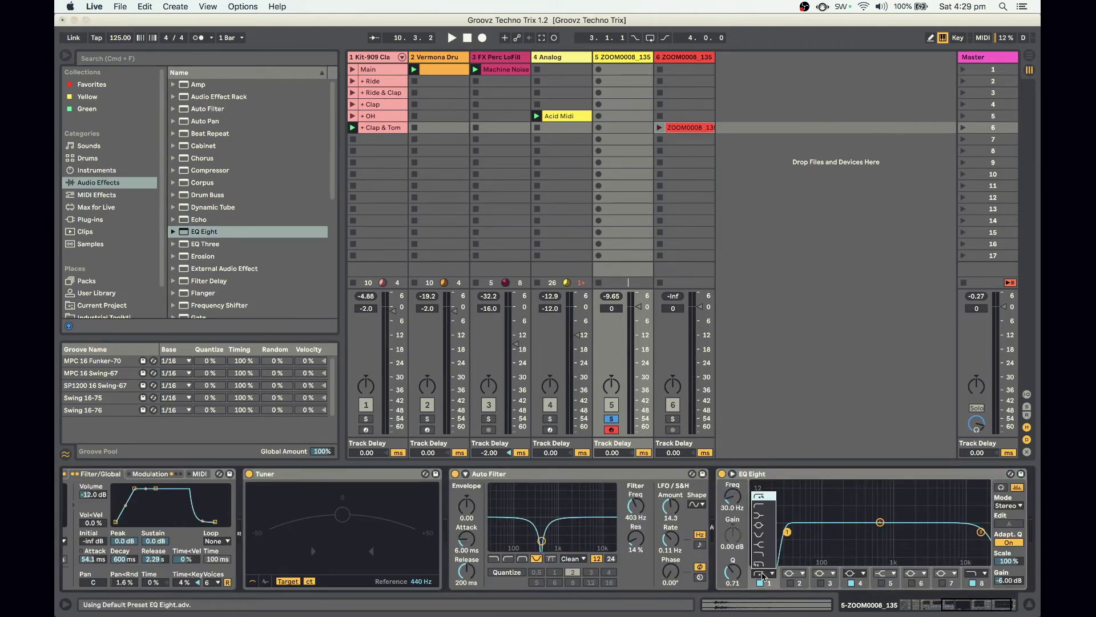
pyautogui.click(756, 506)
pyautogui.moveTo(730, 500); pyautogui.dragTo(730, 461)
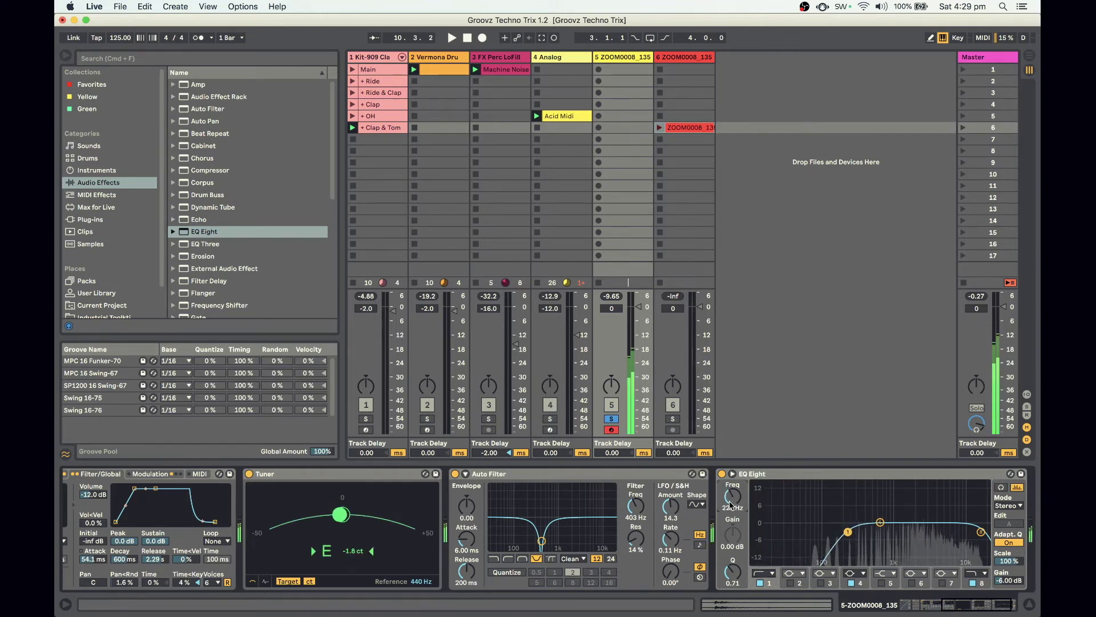
# Step: Lower the EQ Eight's high cut to 10.2 kHz, dip band 4 by -4.29 dB at 2.55 kHz and set the output gain to -3.19 dB
pyautogui.click(981, 532)
pyautogui.moveTo(981, 532); pyautogui.dragTo(962, 531)
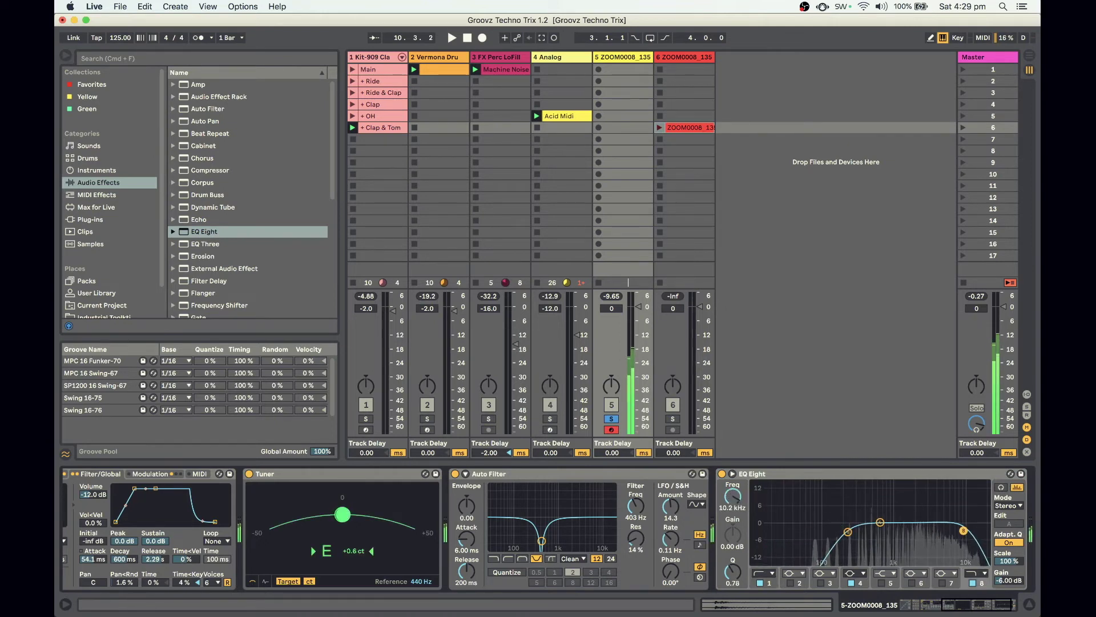
pyautogui.moveTo(880, 521); pyautogui.dragTo(921, 534)
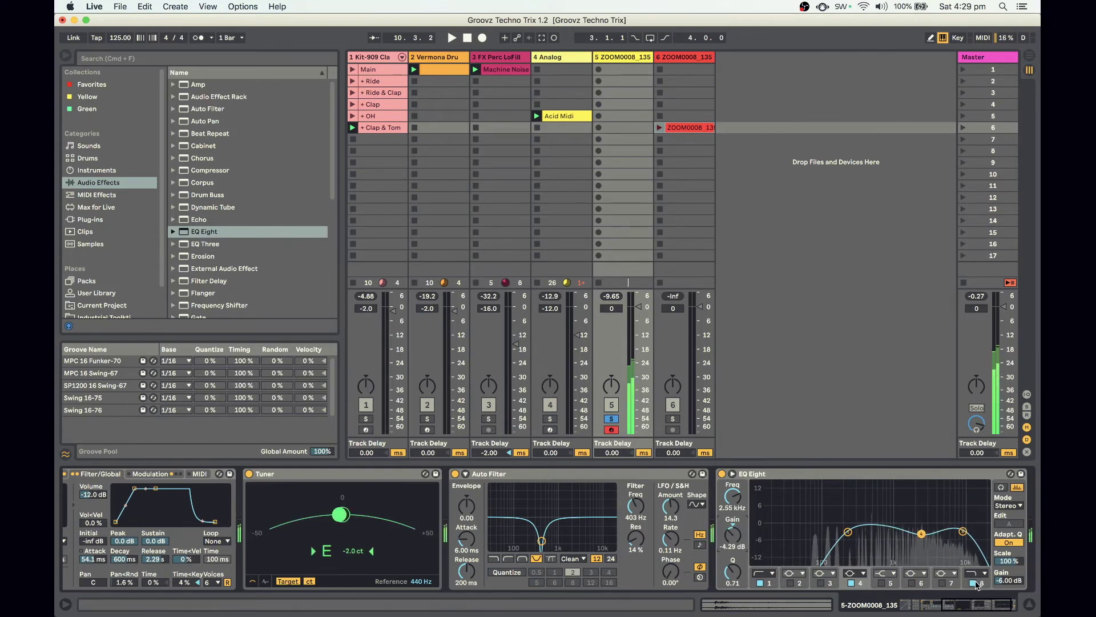
pyautogui.moveTo(962, 604); pyautogui.dragTo(951, 570)
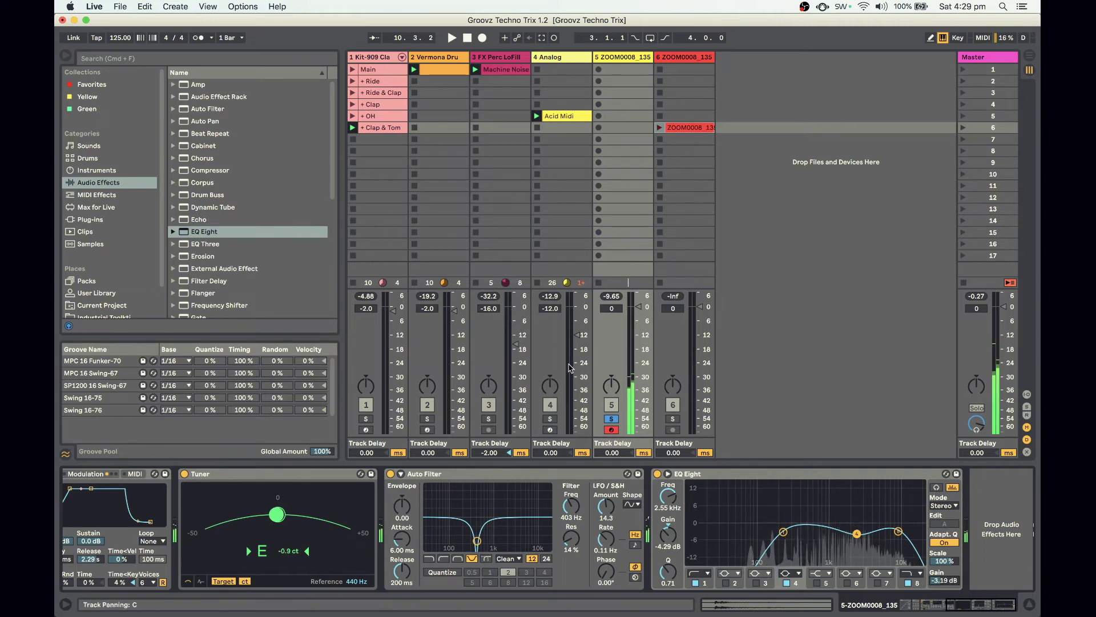
# Step: Add a Reverb audio effect after the EQ Eight
pyautogui.scroll(-5, 249, 268)
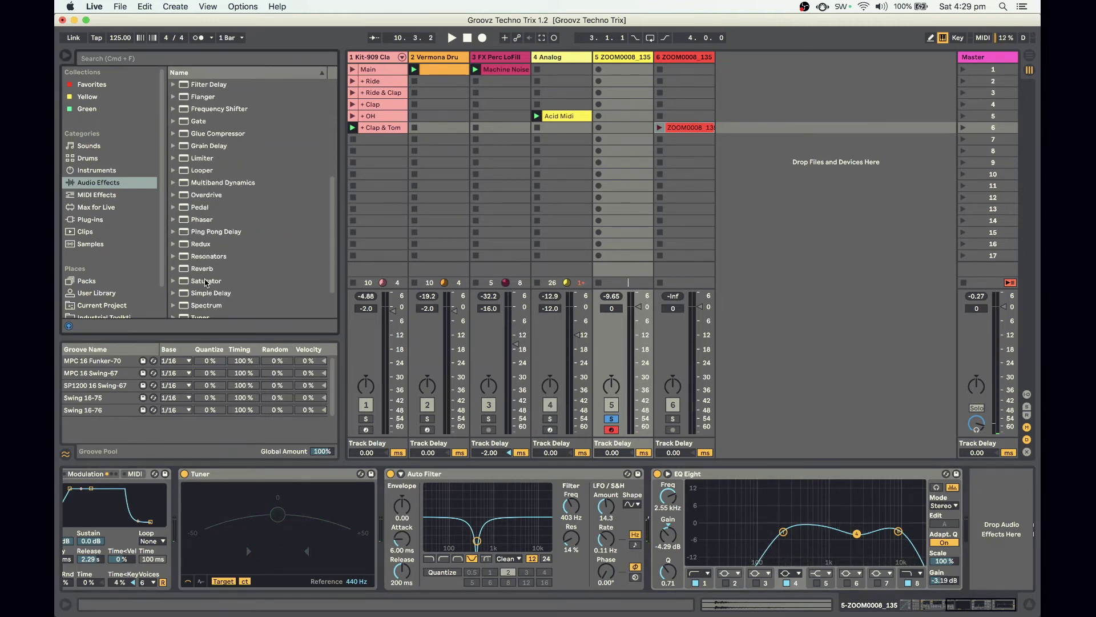
pyautogui.doubleClick(199, 271)
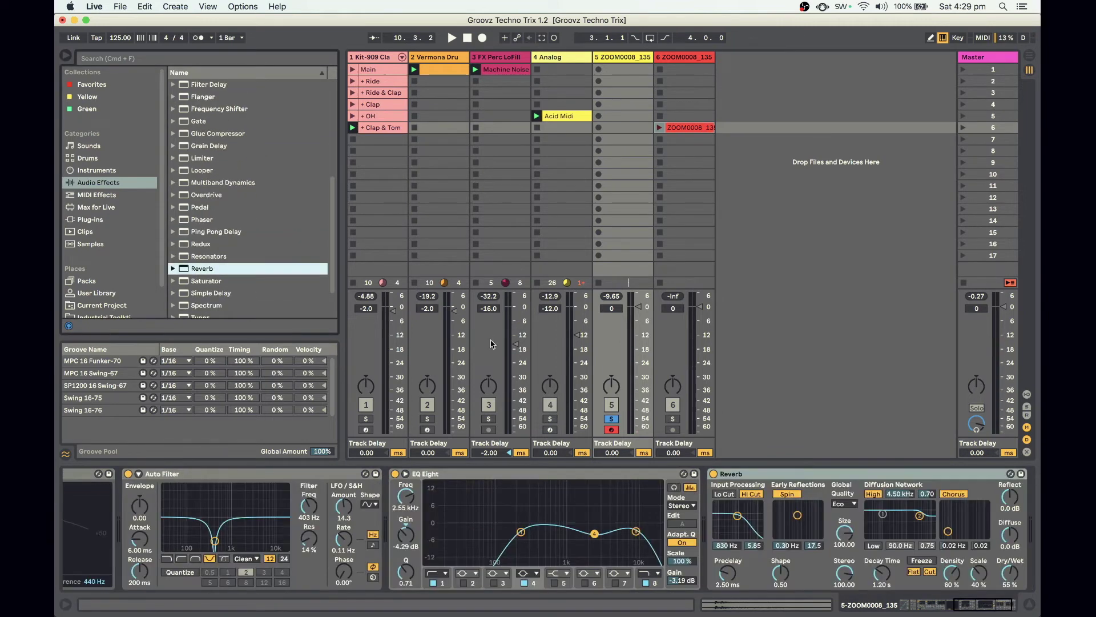
pyautogui.click(998, 604)
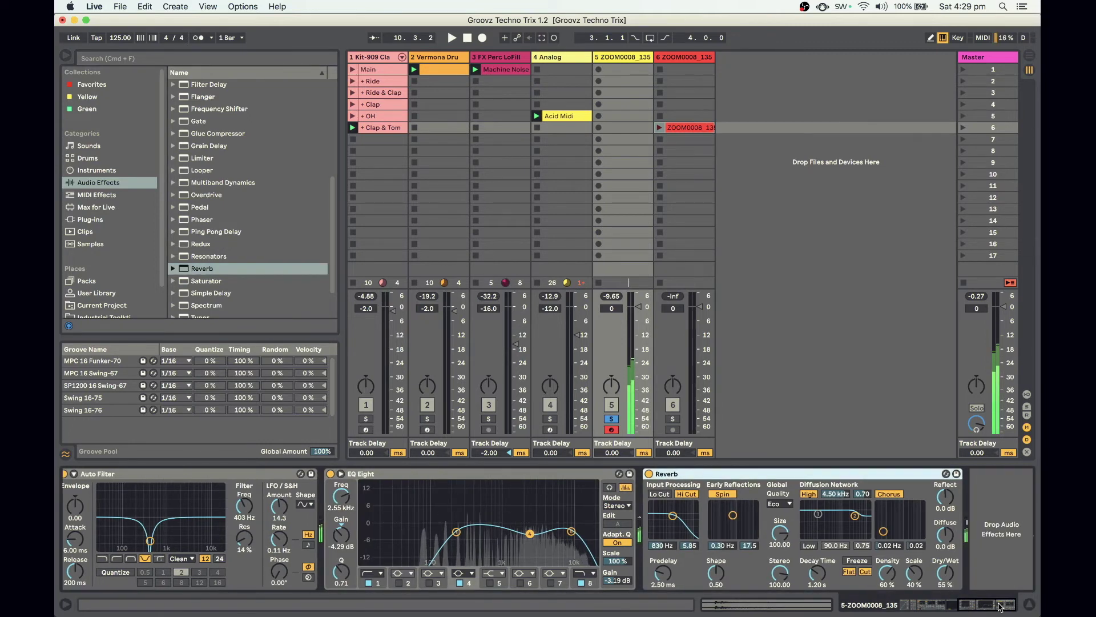
# Step: Set the Reverb's decay time to 9.81 s, enable its input low cut with the filter at 1.62 kHz and set Dry/Wet to 41 %
pyautogui.click(819, 575)
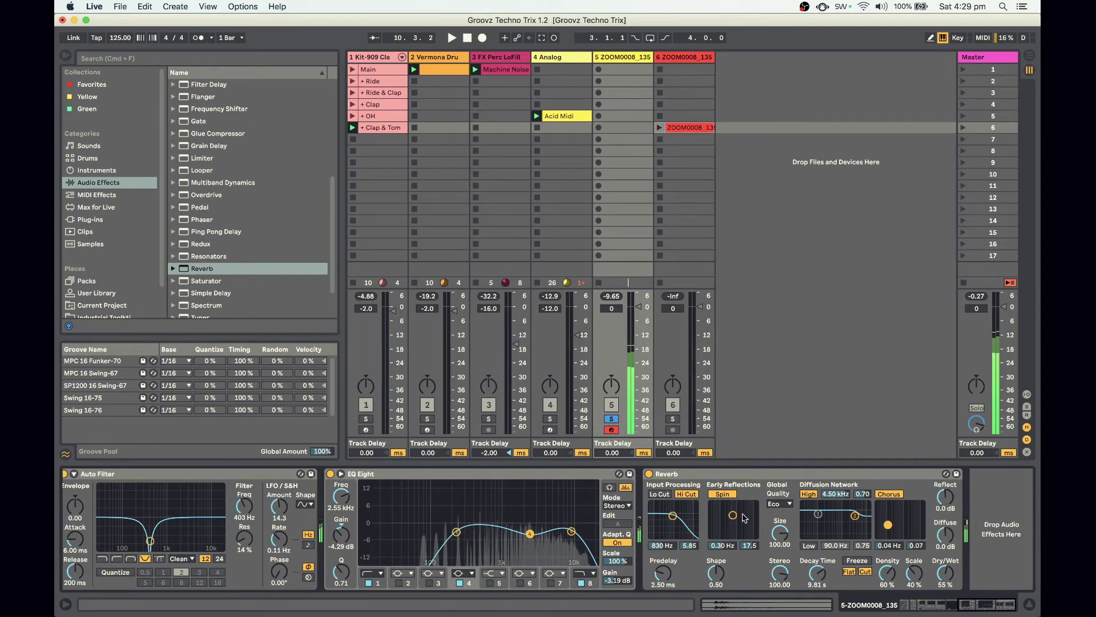
pyautogui.click(660, 494)
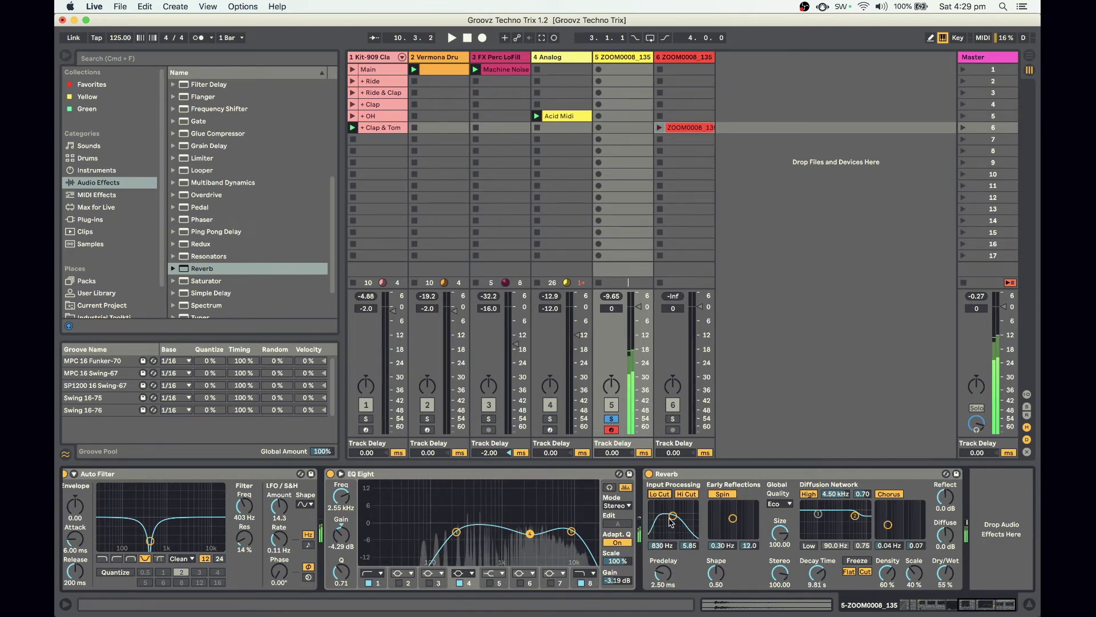
pyautogui.moveTo(674, 515); pyautogui.dragTo(678, 515)
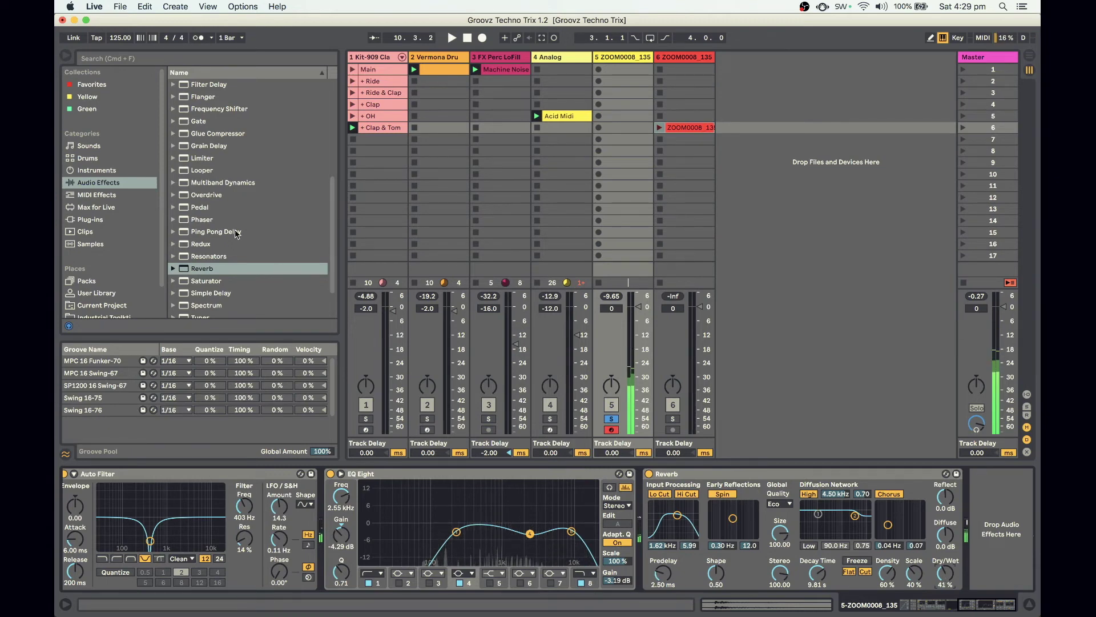
# Step: Add a Compressor after the Reverb, set its knee to 18 dB and raise the EQ Eight's output gain to 3.38 dB
pyautogui.scroll(5, 252, 258)
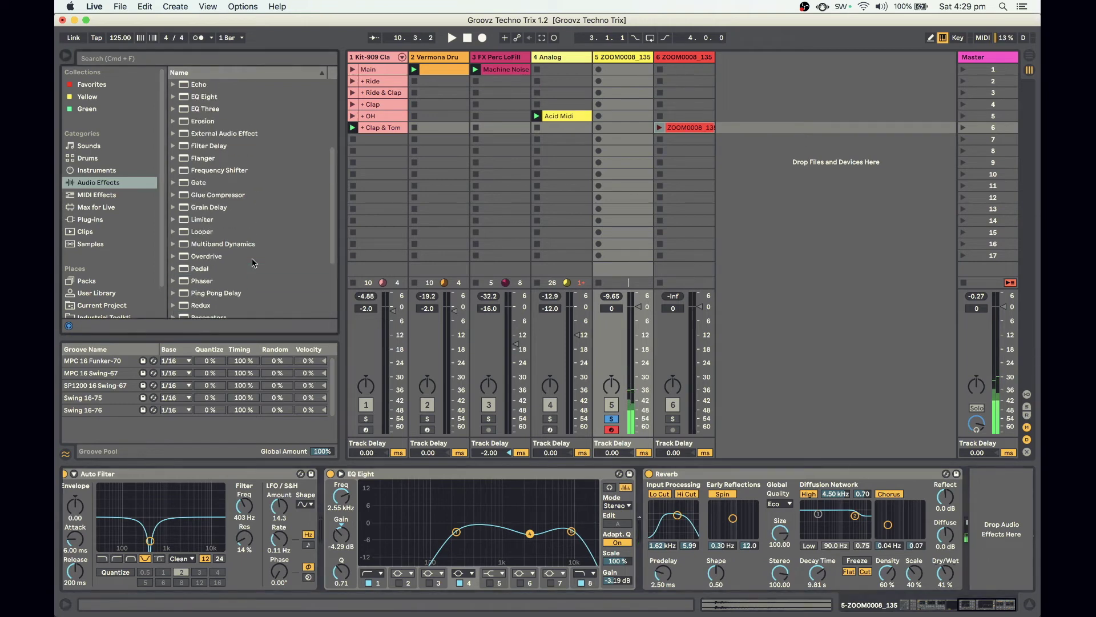
pyautogui.doubleClick(223, 134)
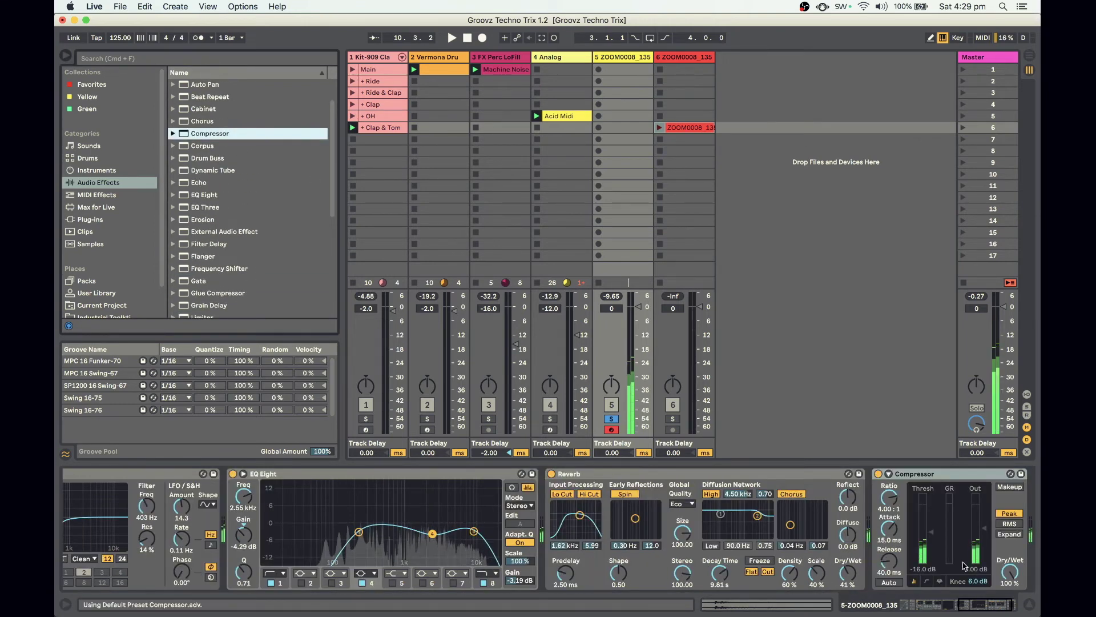
pyautogui.moveTo(979, 581); pyautogui.dragTo(979, 565)
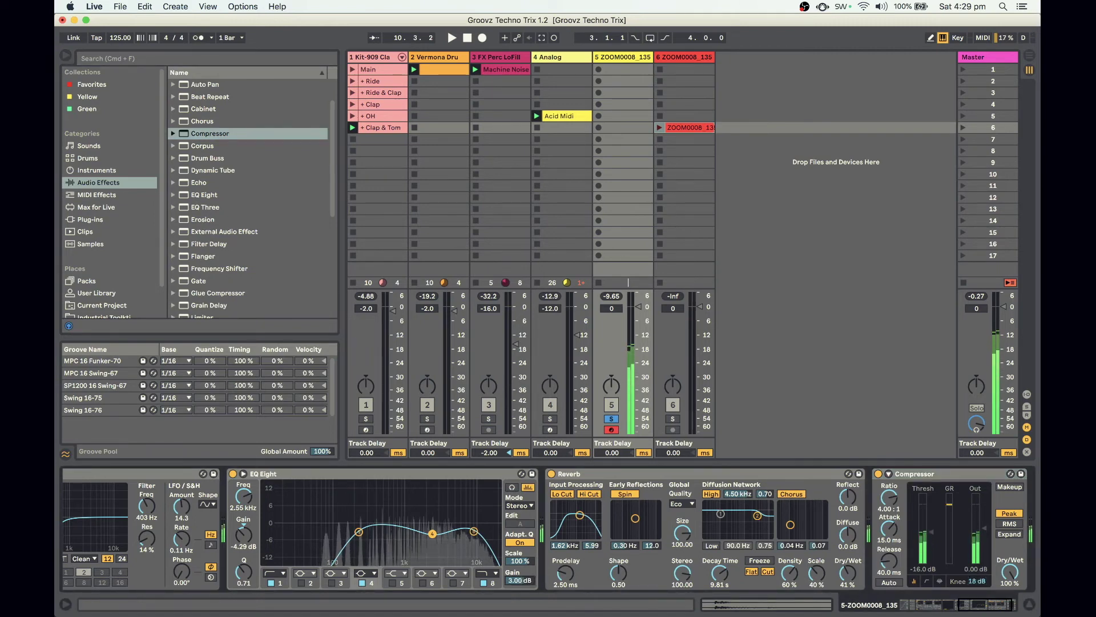
pyautogui.moveTo(529, 582); pyautogui.dragTo(529, 571)
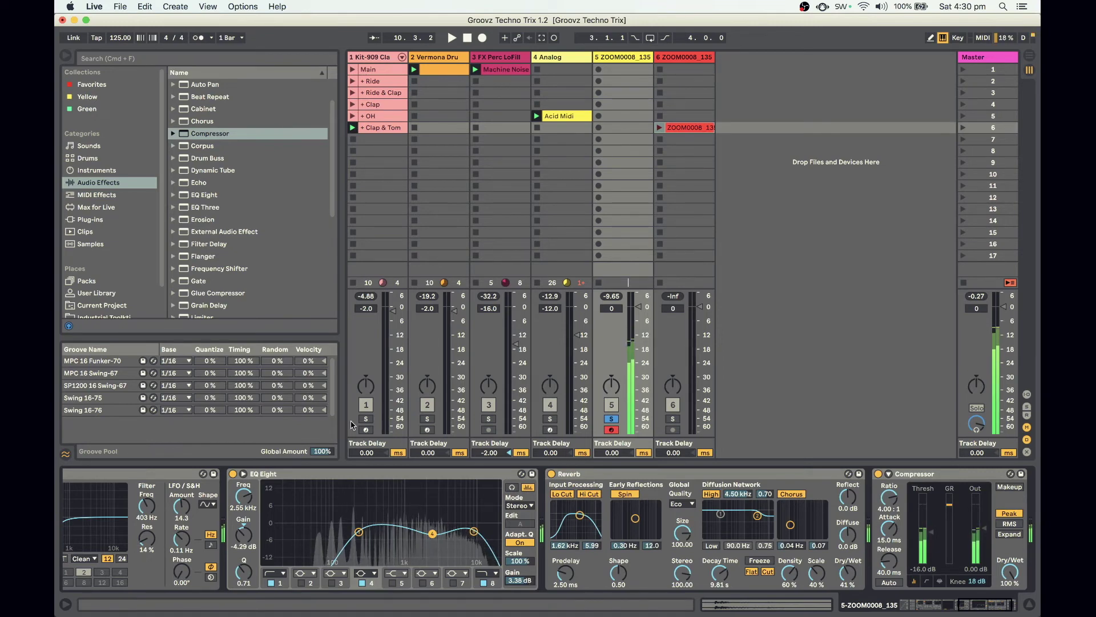
# Step: Add a Saturator after the Compressor and use its Analog Clip curve
pyautogui.scroll(-5, 242, 240)
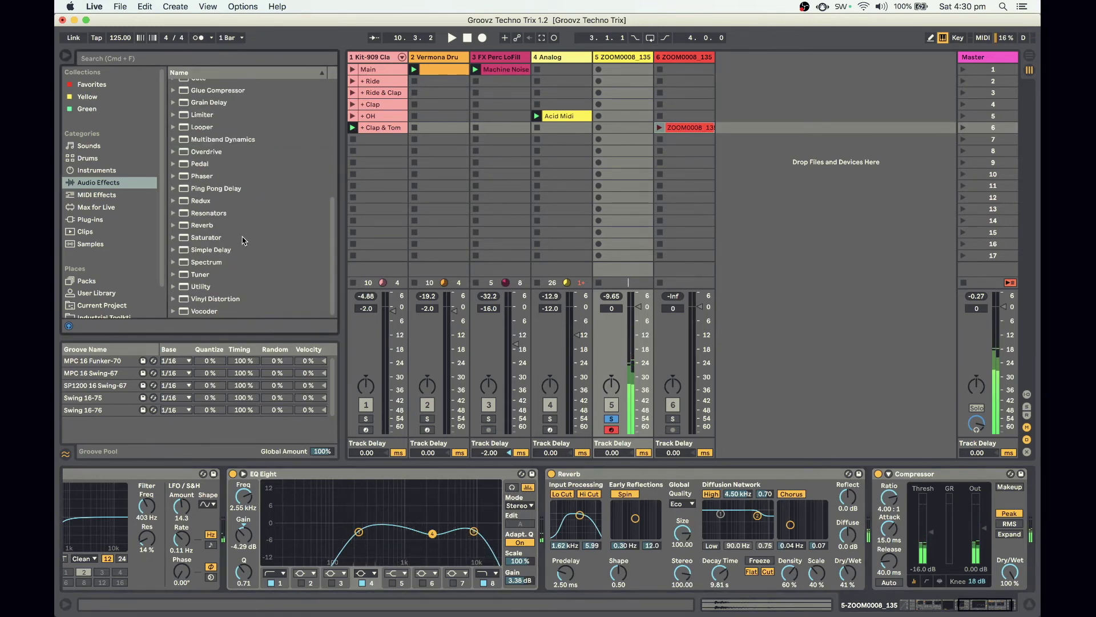
pyautogui.doubleClick(206, 237)
pyautogui.click(851, 540)
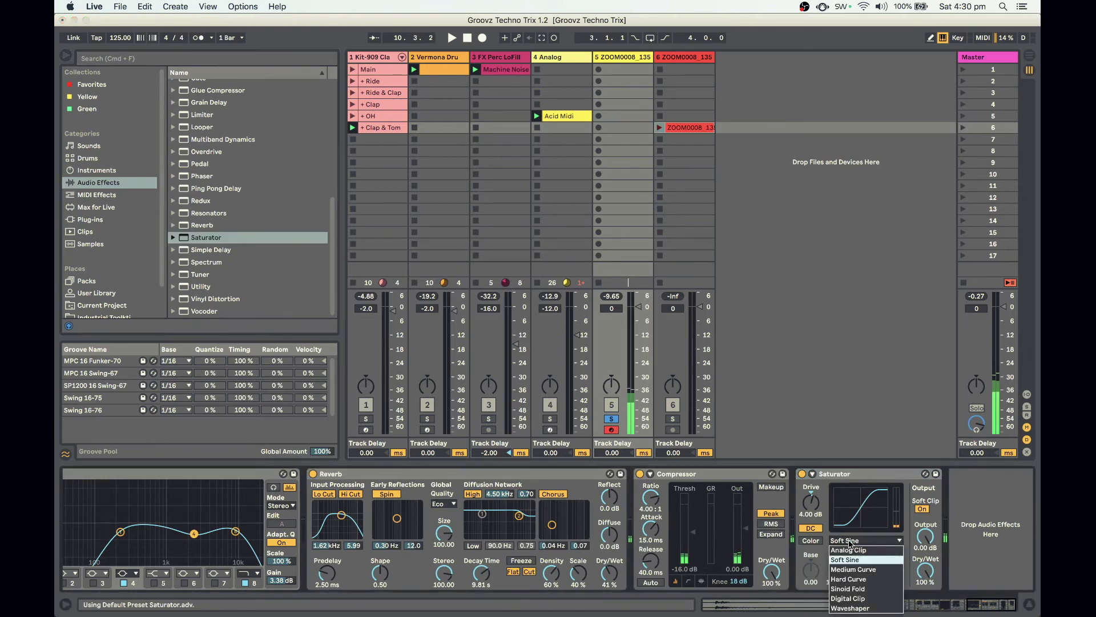
pyautogui.click(858, 552)
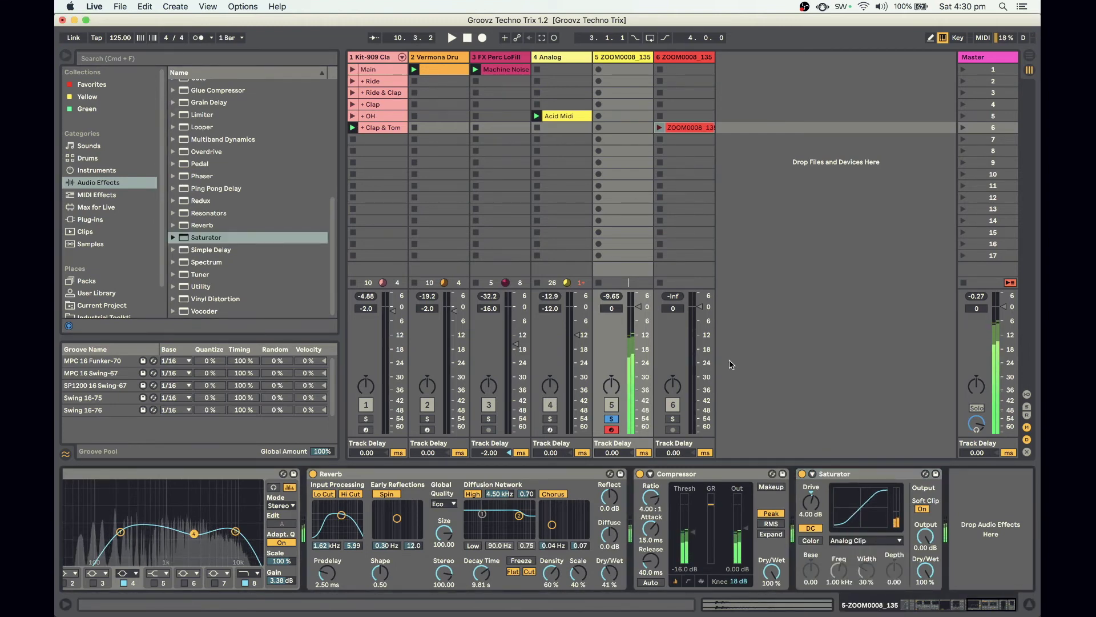
# Step: Lower the volume of track 5 to -12.4 dB and turn off its solo
pyautogui.moveTo(639, 307); pyautogui.dragTo(638, 335)
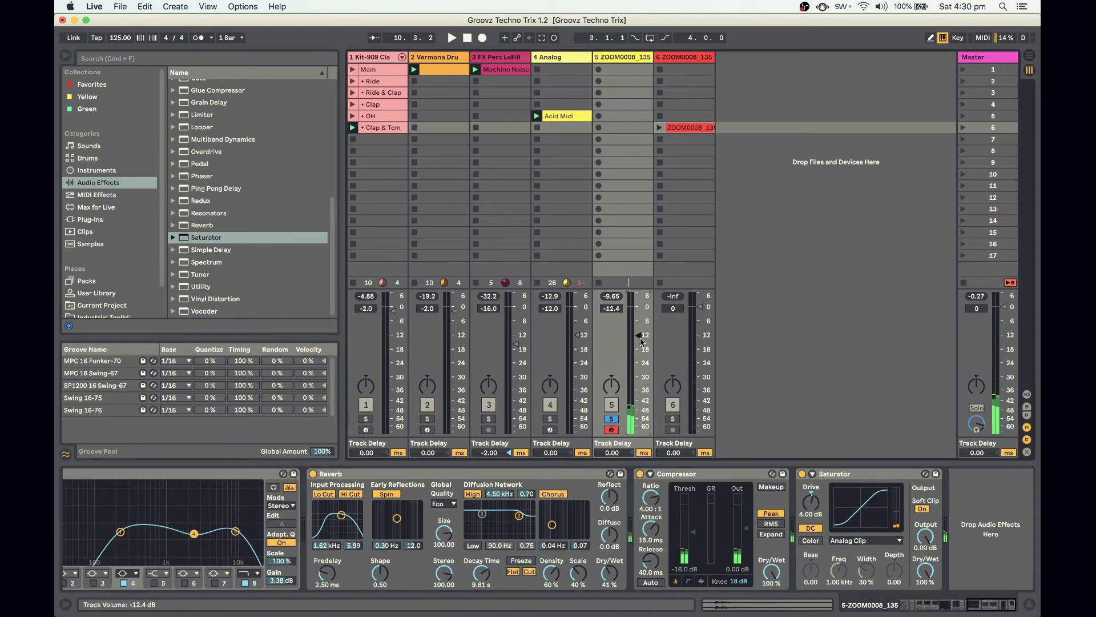
pyautogui.click(611, 418)
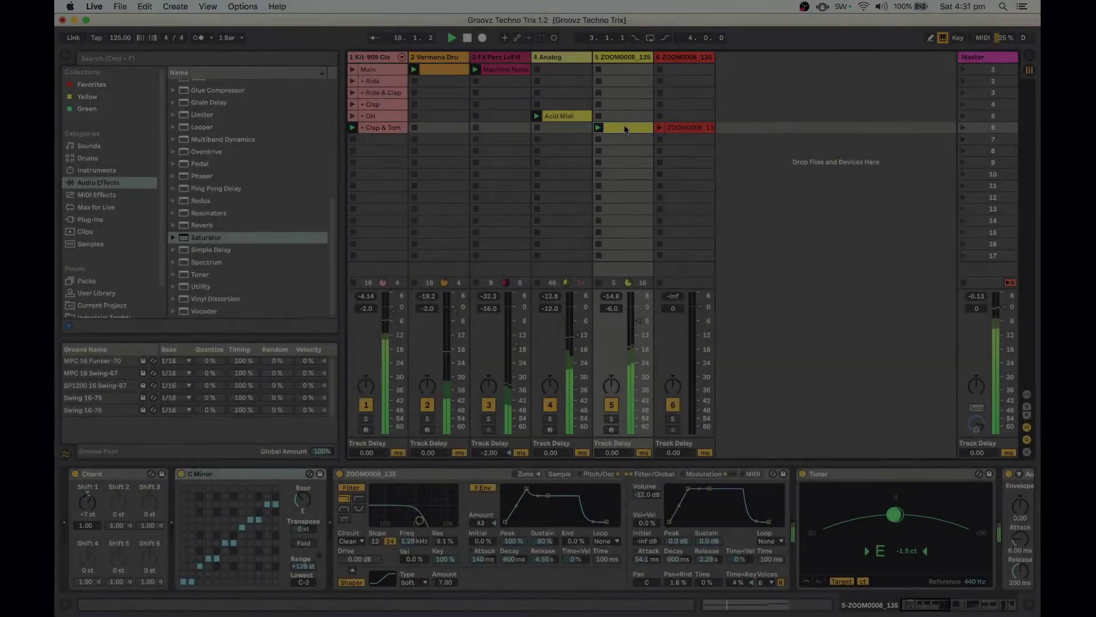
# Step: Look at the notes in the MIDI clip on track 5, scene 6, and return to the track's device chain
pyautogui.doubleClick(625, 128)
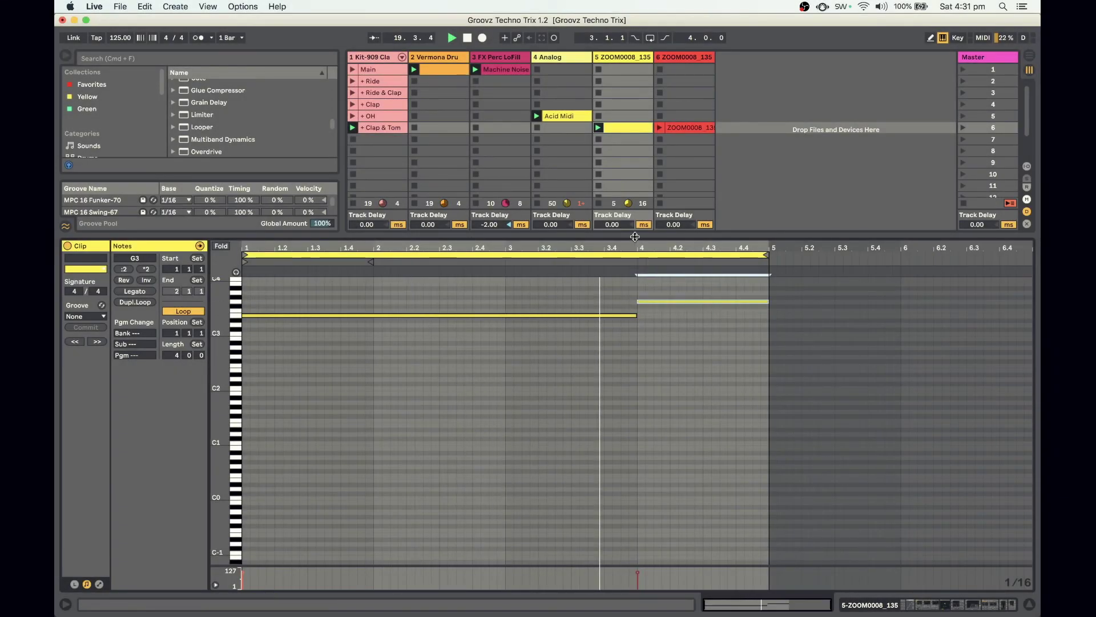
pyautogui.press('super+alt+l')
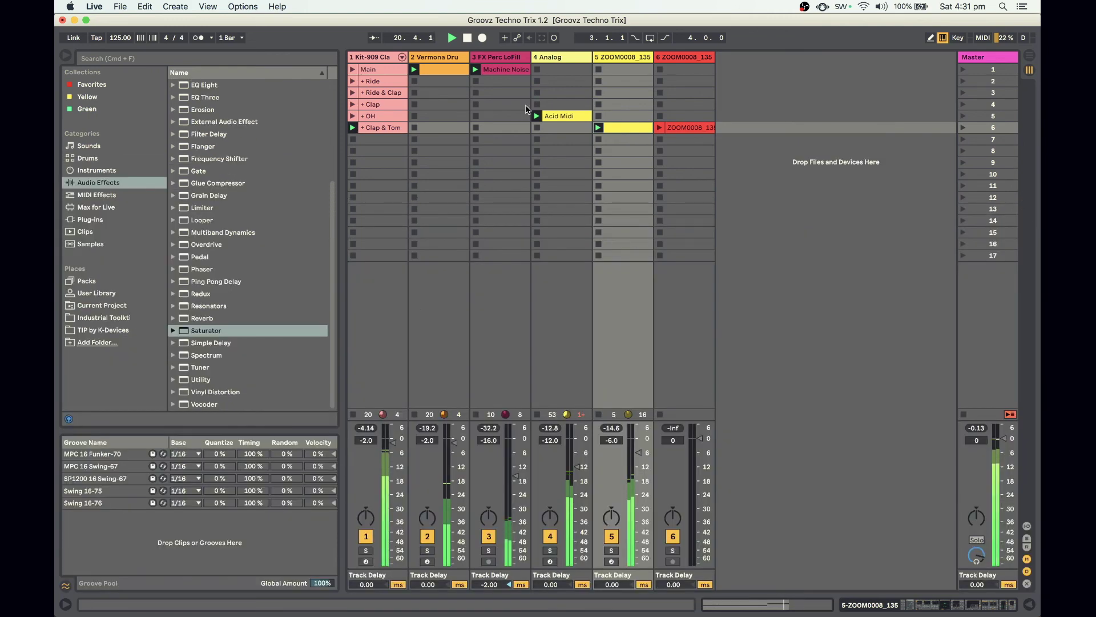
pyautogui.doubleClick(615, 59)
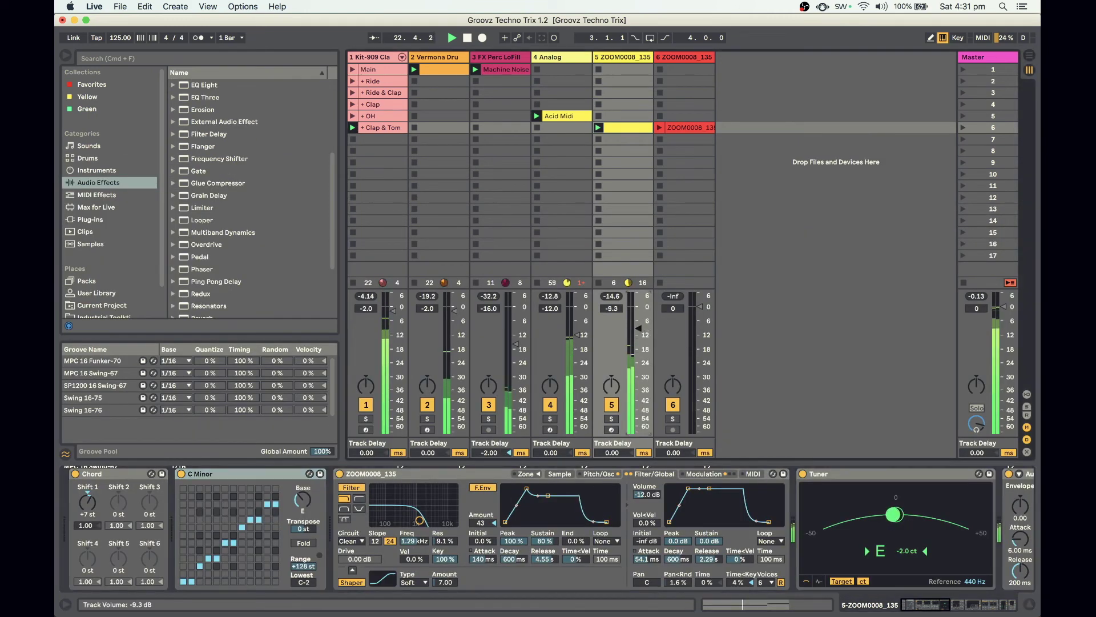
# Step: Lower track 5's volume to -11.3 dB and set the Sampler's voices to 4
pyautogui.moveTo(639, 321); pyautogui.dragTo(640, 336)
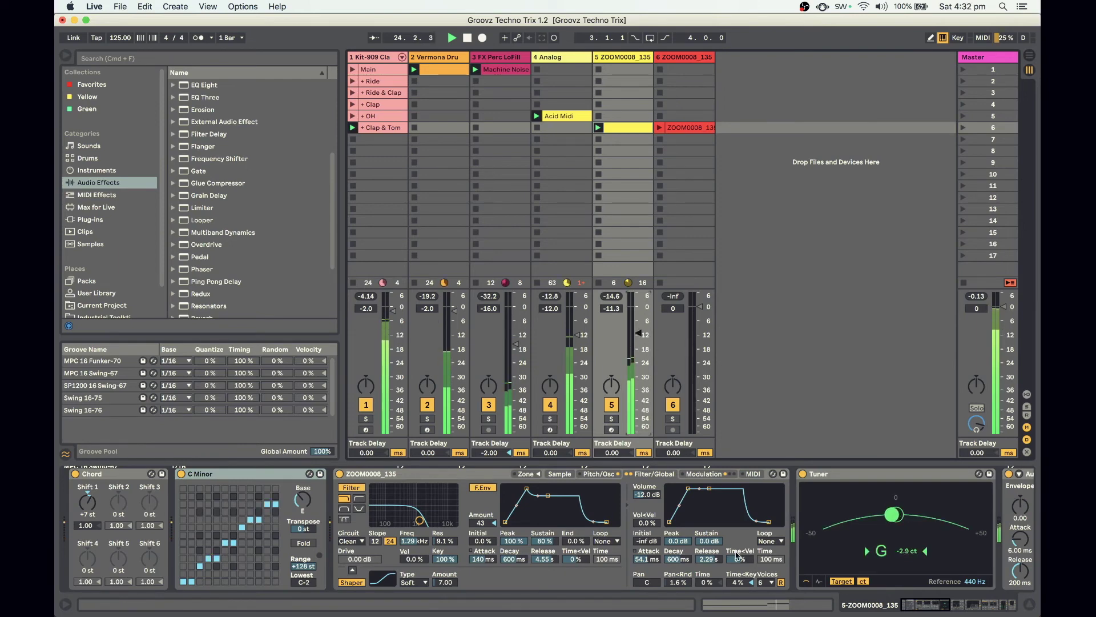
pyautogui.click(765, 582)
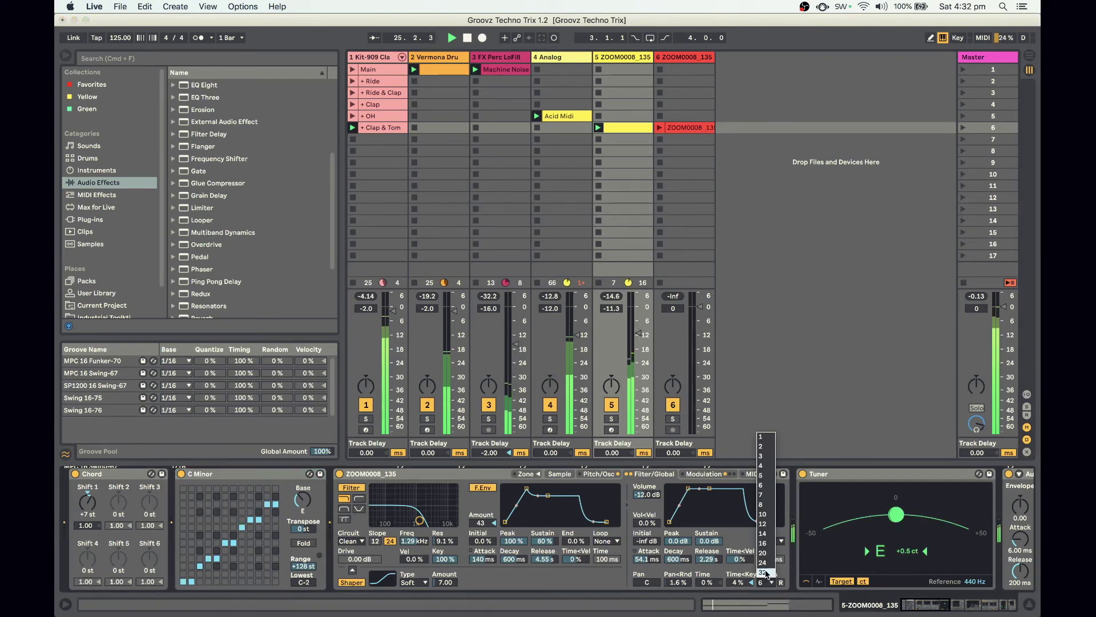
pyautogui.click(762, 465)
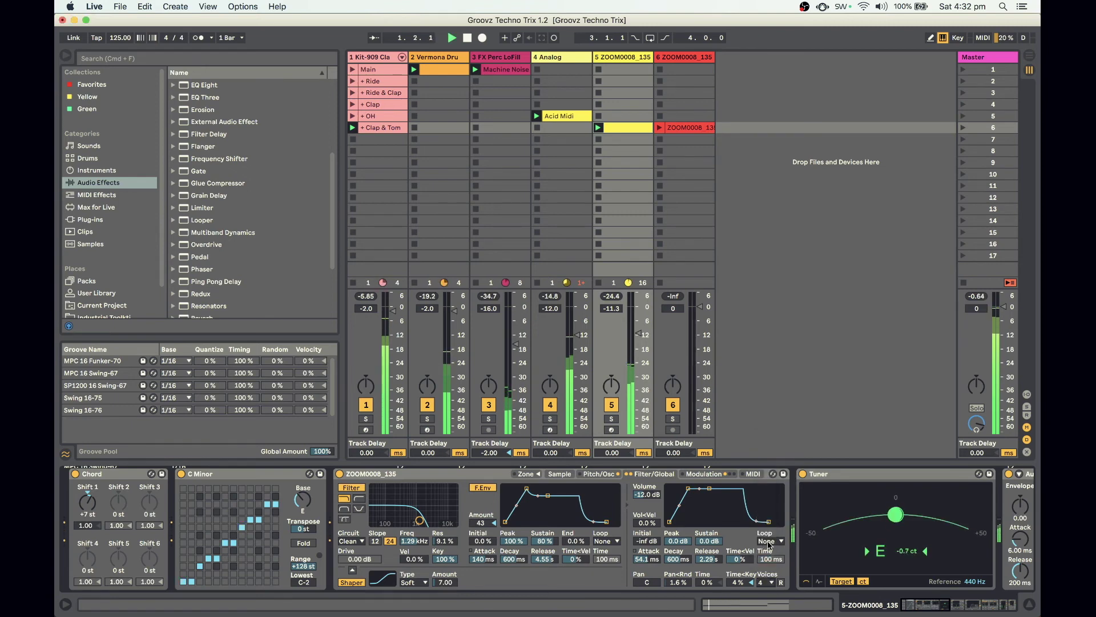
# Step: Set track 5's volume to -10.0 dB and raise the EQ Eight's band 1 low cut to 303 Hz
pyautogui.hscroll(10, 670, 565)
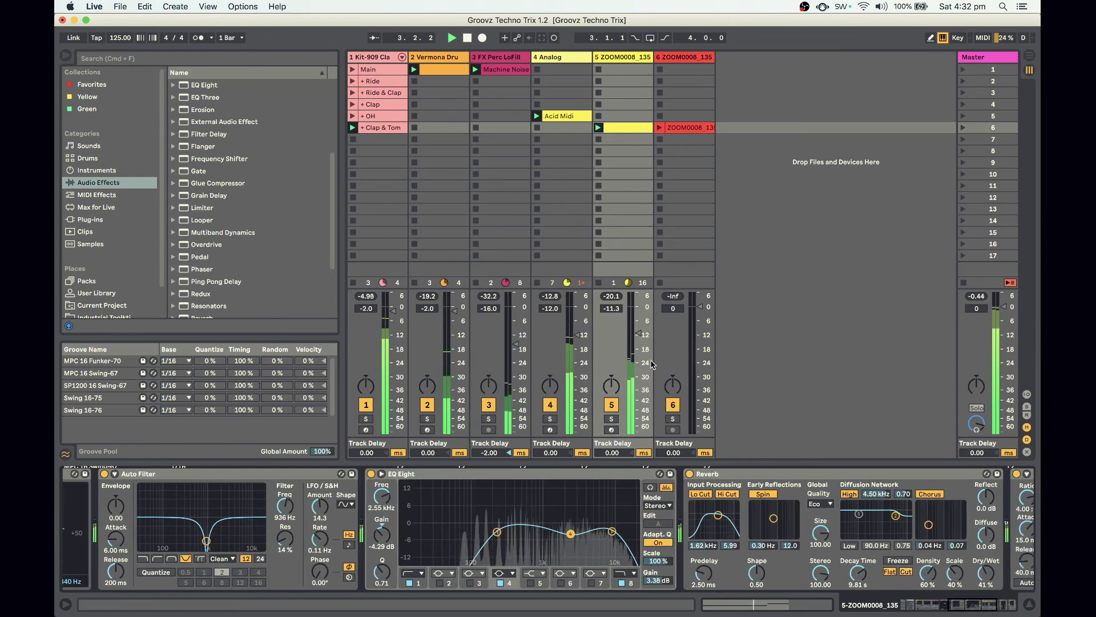
pyautogui.moveTo(638, 335); pyautogui.dragTo(639, 329)
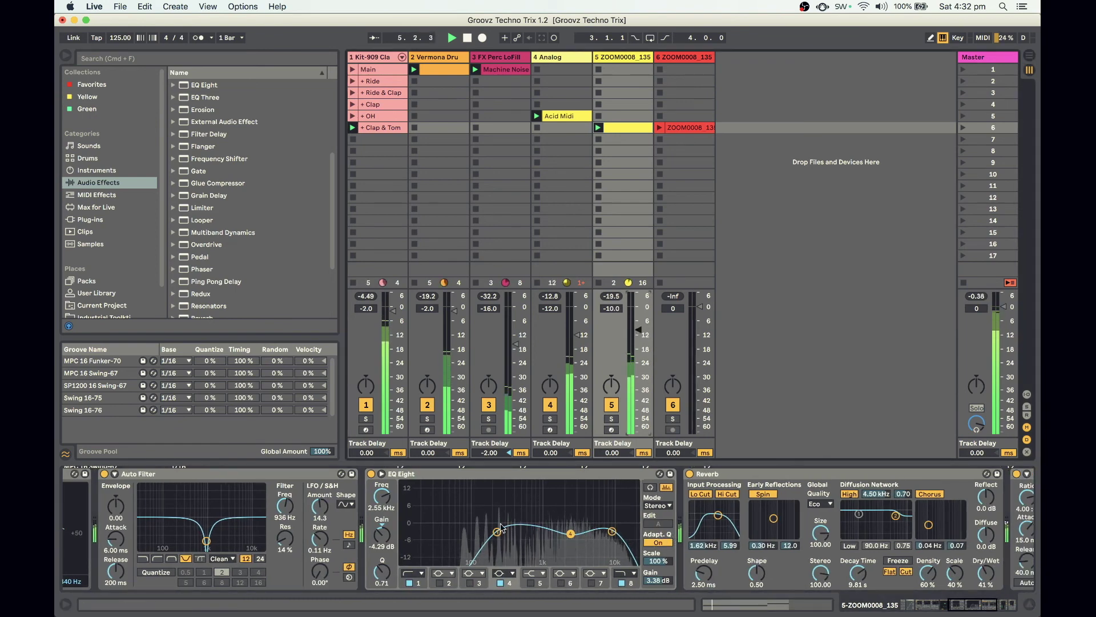
pyautogui.moveTo(496, 531); pyautogui.dragTo(506, 538)
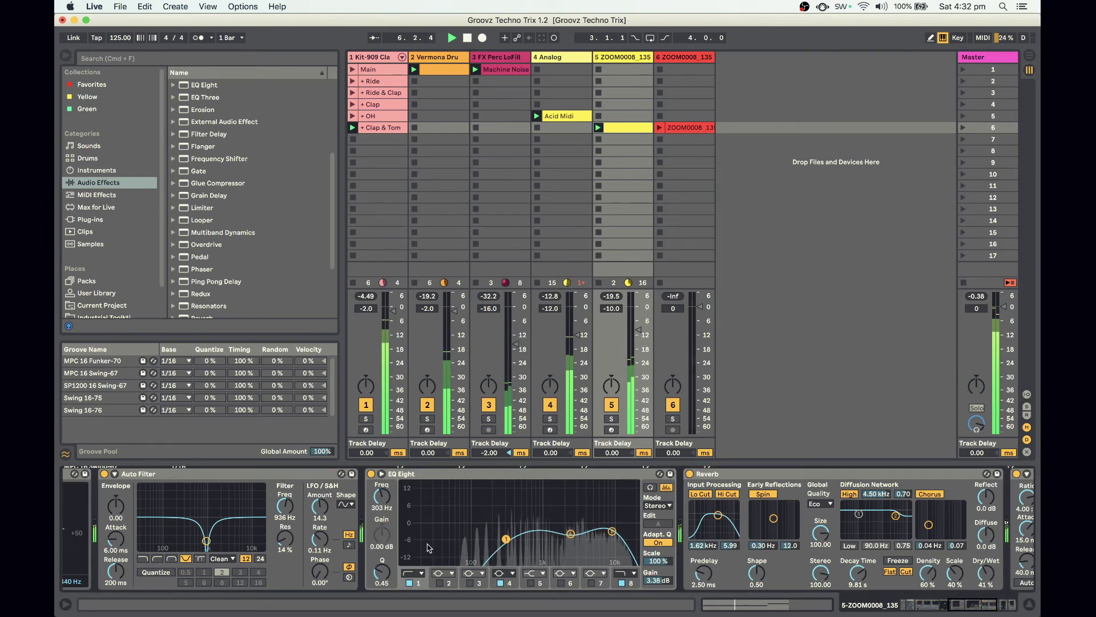
# Step: Lower the Sampler's filter frequency to 511 Hz and resonance to 2.9 %, and switch the filter slope to 12 dB
pyautogui.hscroll(-15, 428, 546)
pyautogui.moveTo(420, 520); pyautogui.dragTo(415, 520)
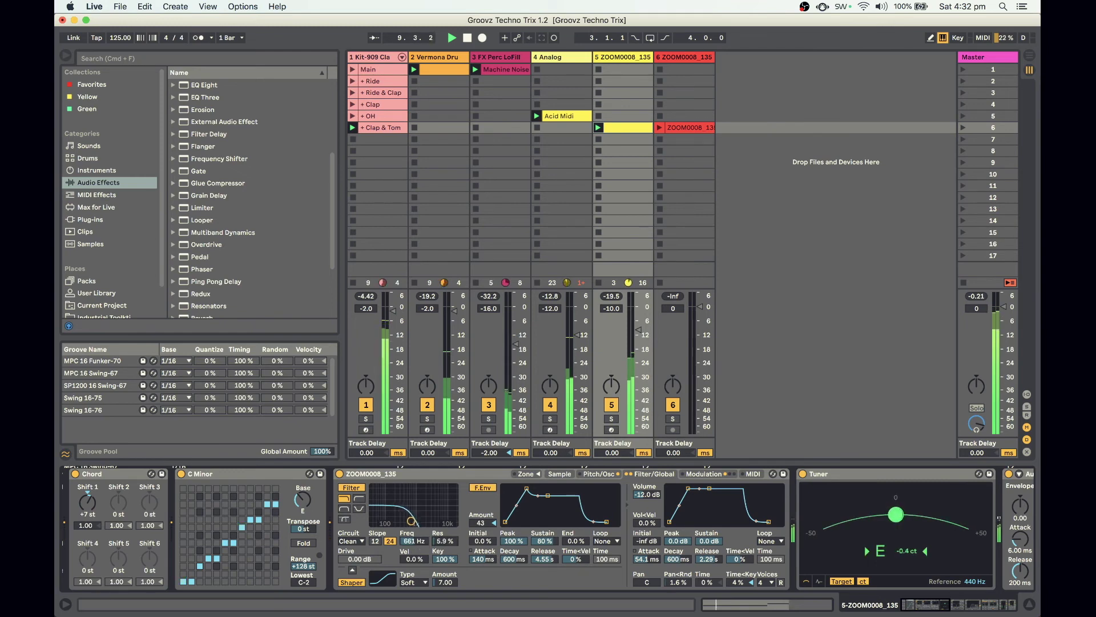
pyautogui.moveTo(411, 521); pyautogui.dragTo(411, 547)
pyautogui.click(378, 541)
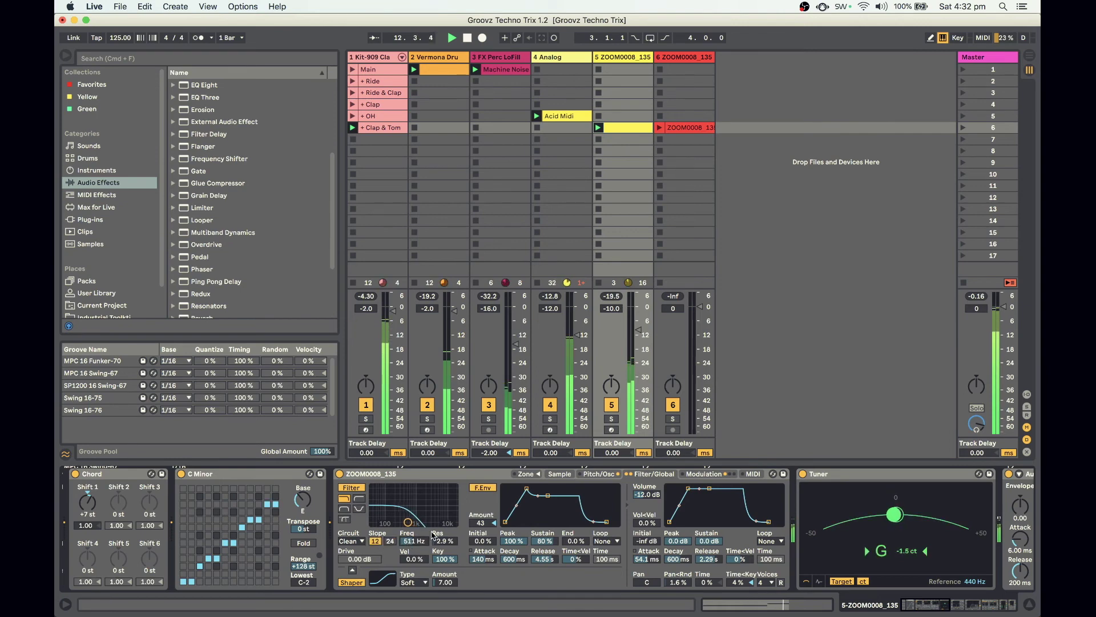
# Step: Raise track 5's volume to -6.0 dB and set the Reverb's decay time to 11.2 s and predelay to 9.64 ms
pyautogui.hscroll(10, 792, 524)
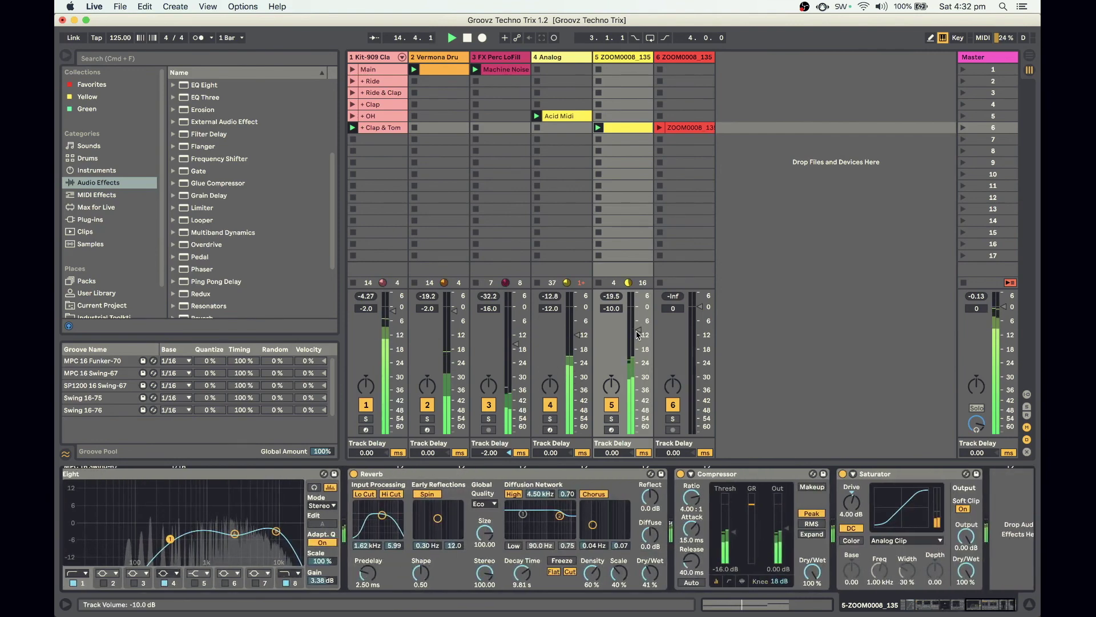
pyautogui.moveTo(637, 330); pyautogui.dragTo(638, 325)
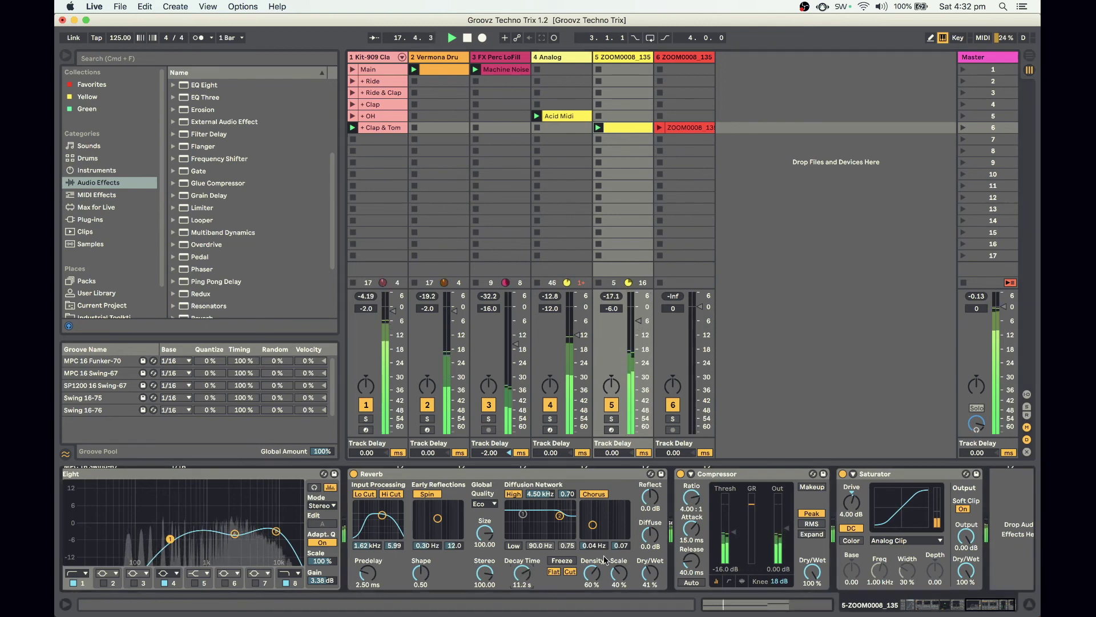
pyautogui.moveTo(359, 565)
pyautogui.mouseDown()
pyautogui.moveTo(359, 555)
pyautogui.moveTo(371, 572)
pyautogui.mouseUp()
pyautogui.hscroll(1, 767, 508)
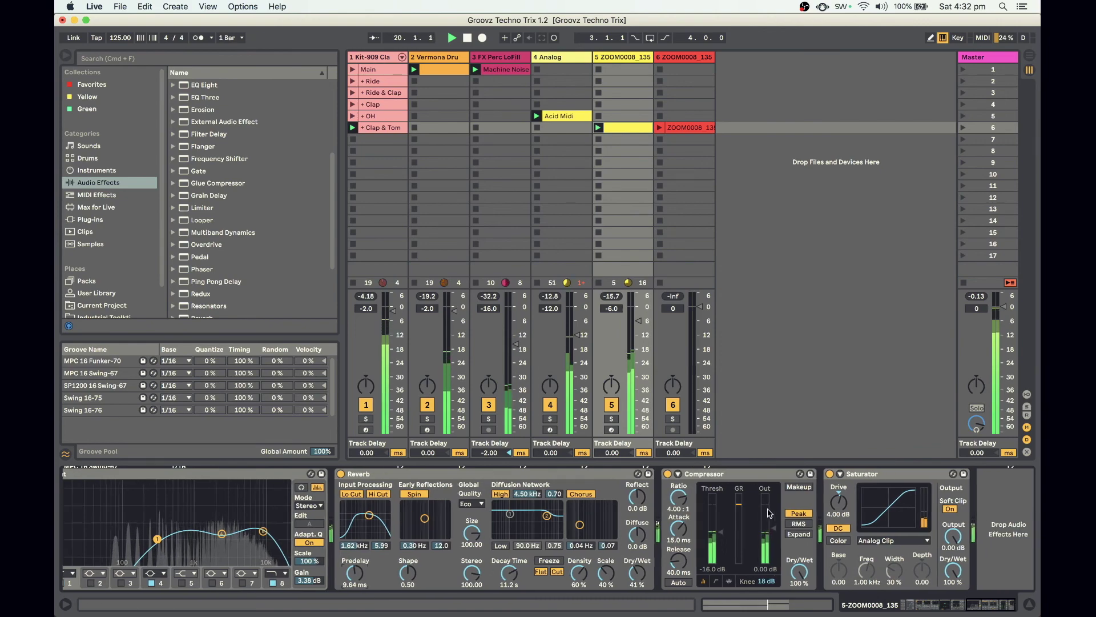
# Step: Review the whole device chain on track 5 and show the Sampler's waveform and loop settings
pyautogui.hscroll(-6, 768, 513)
pyautogui.hscroll(6, 768, 513)
pyautogui.hscroll(-3, 768, 513)
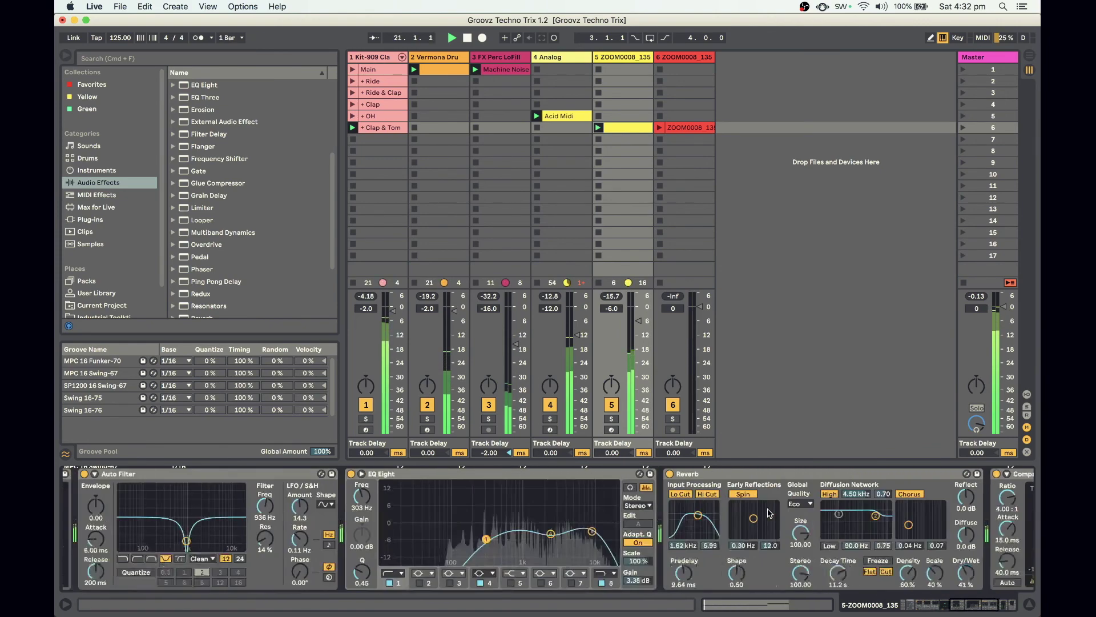
pyautogui.hscroll(6, 769, 513)
pyautogui.hscroll(-2, 769, 513)
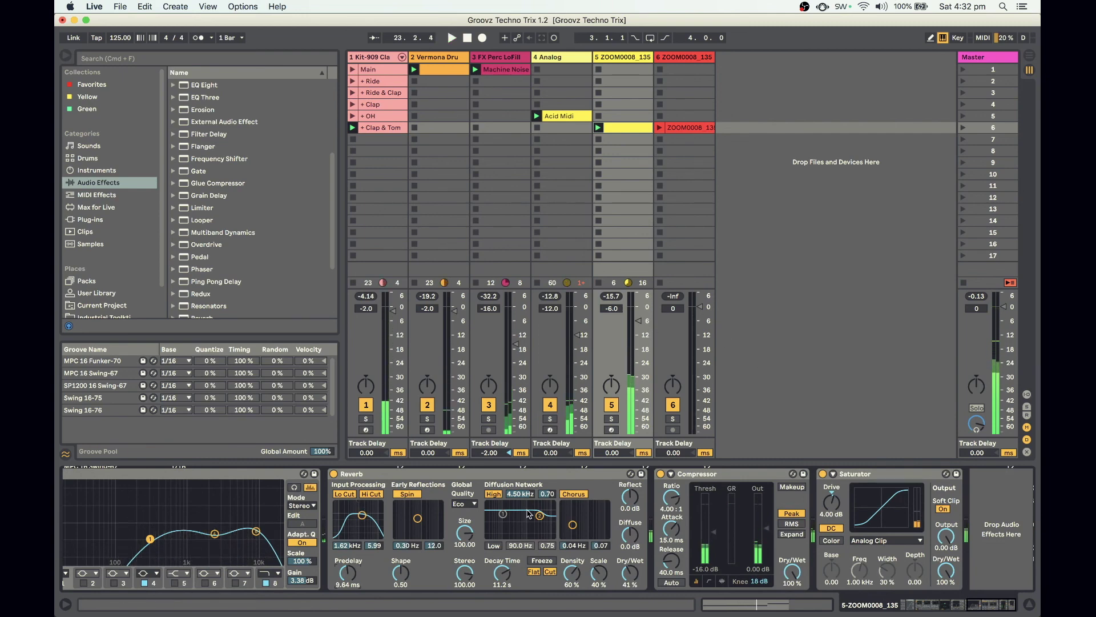
pyautogui.hscroll(-4, 382, 511)
pyautogui.hscroll(-5, 409, 517)
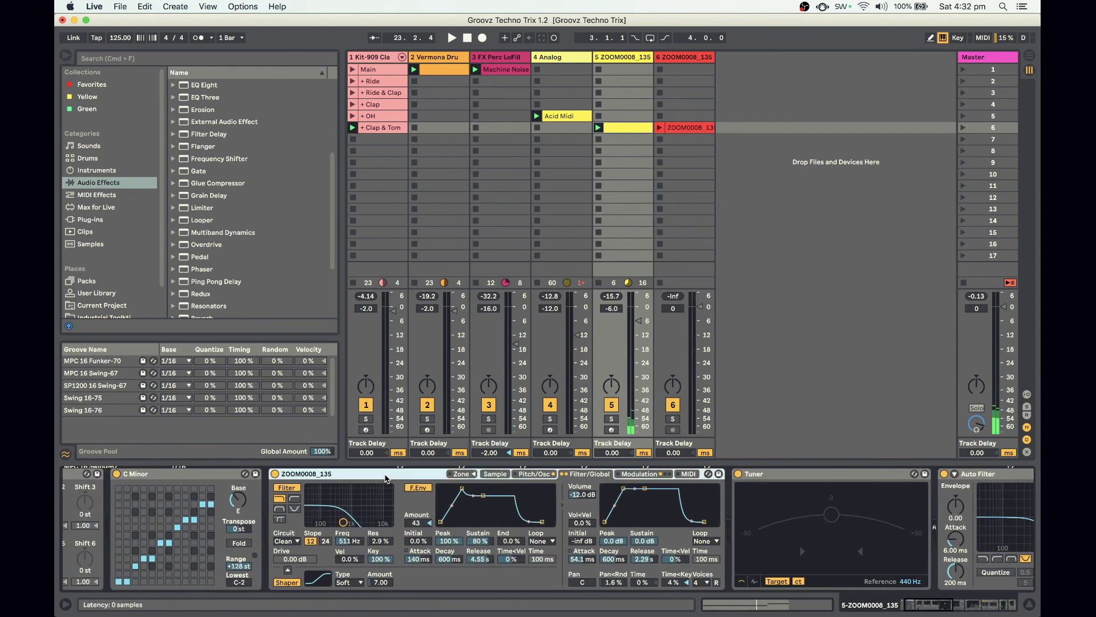
pyautogui.click(496, 474)
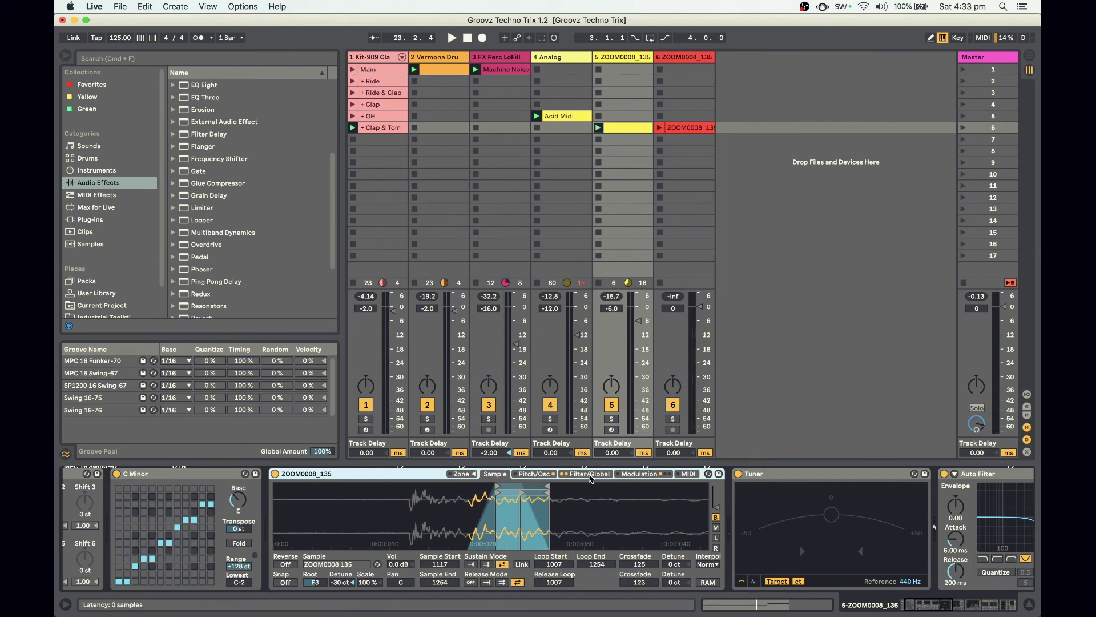
# Step: Arm track 5, audition the Sampler one octave down and back at the original octave, and disarm the track
pyautogui.click(611, 429)
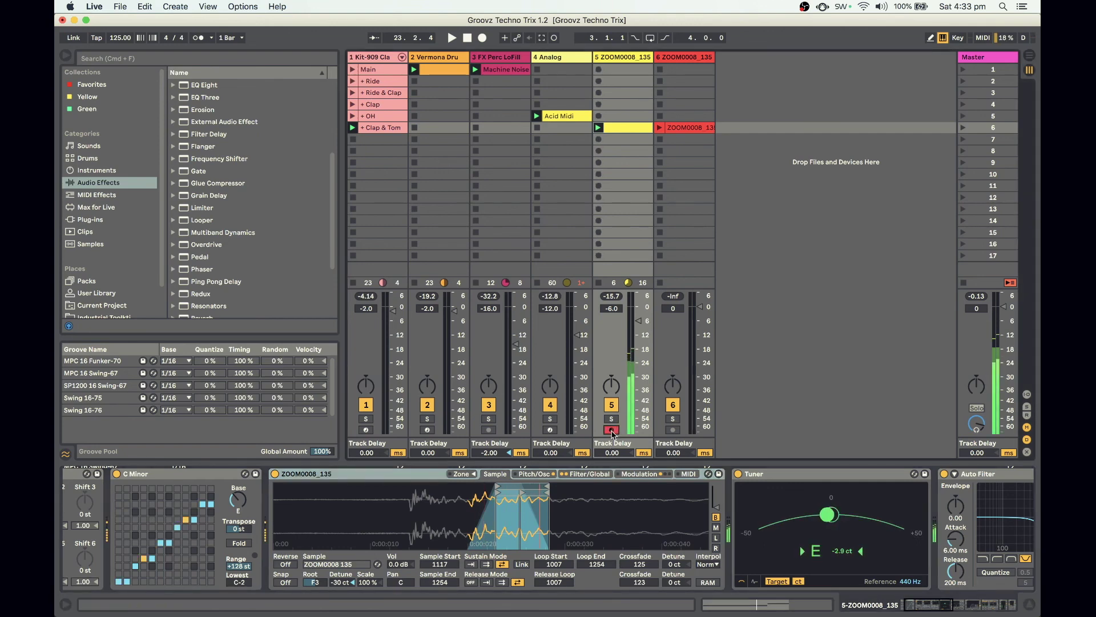
pyautogui.press('z')
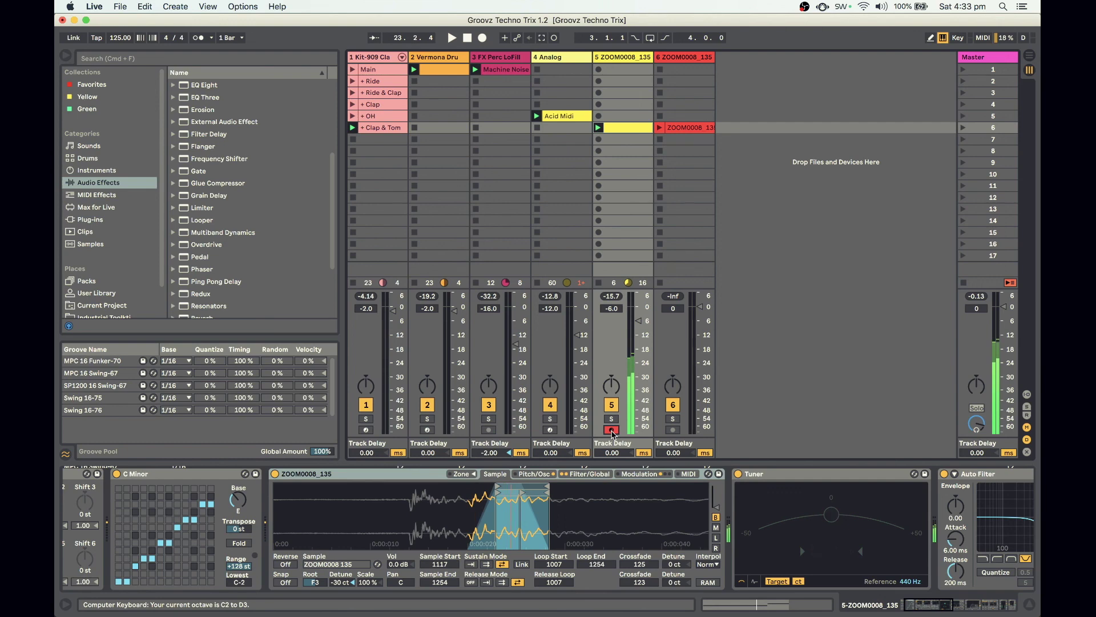
pyautogui.press('x')
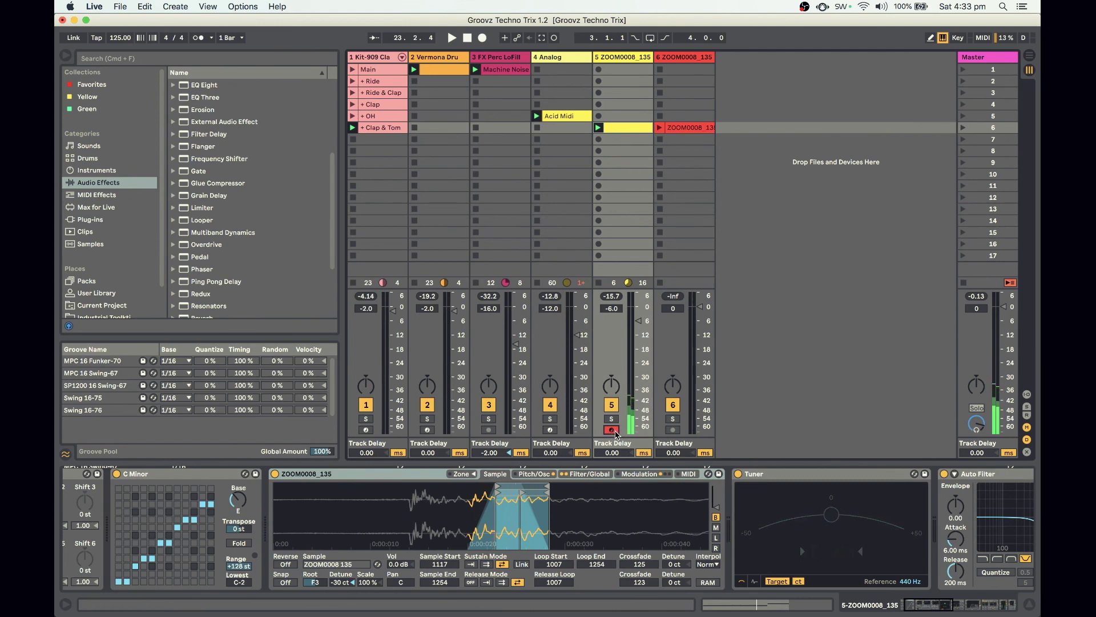
pyautogui.click(613, 430)
# Step: Restart playback, lower track 5's volume to -8.2 dB and raise the Filter 1 frequency of track 4's Analog synth to 306
pyautogui.press('space')
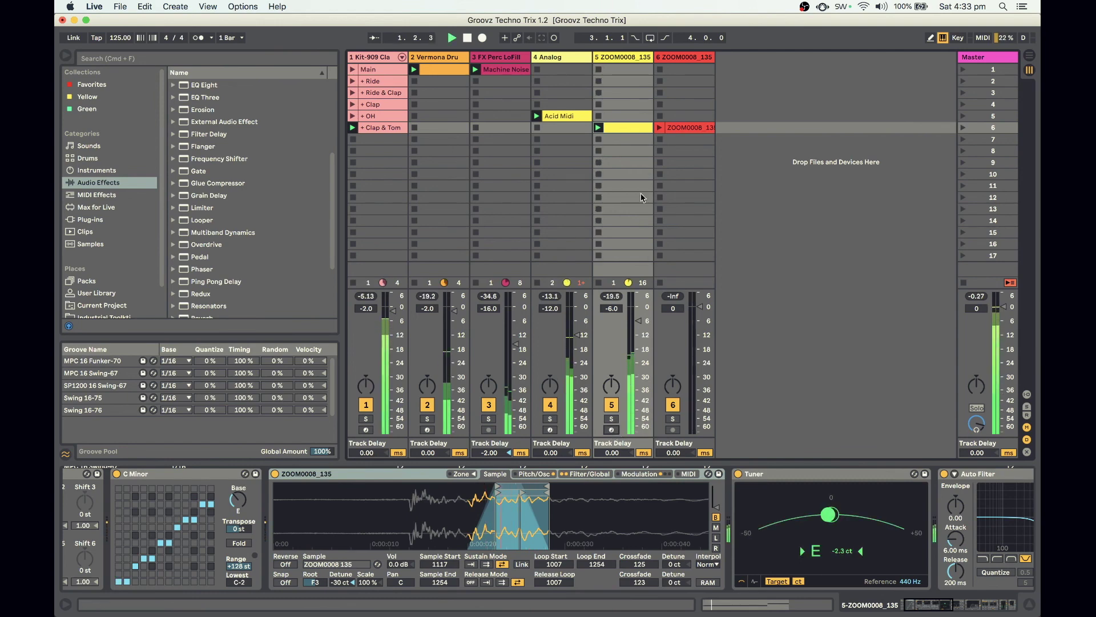
pyautogui.click(565, 58)
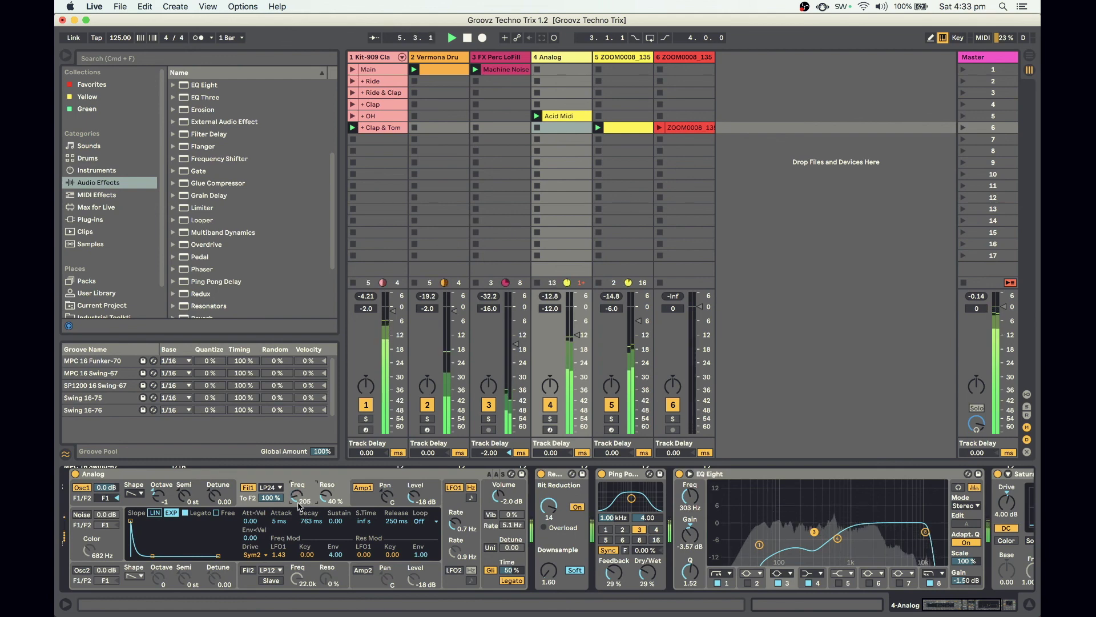
pyautogui.moveTo(638, 320); pyautogui.dragTo(639, 324)
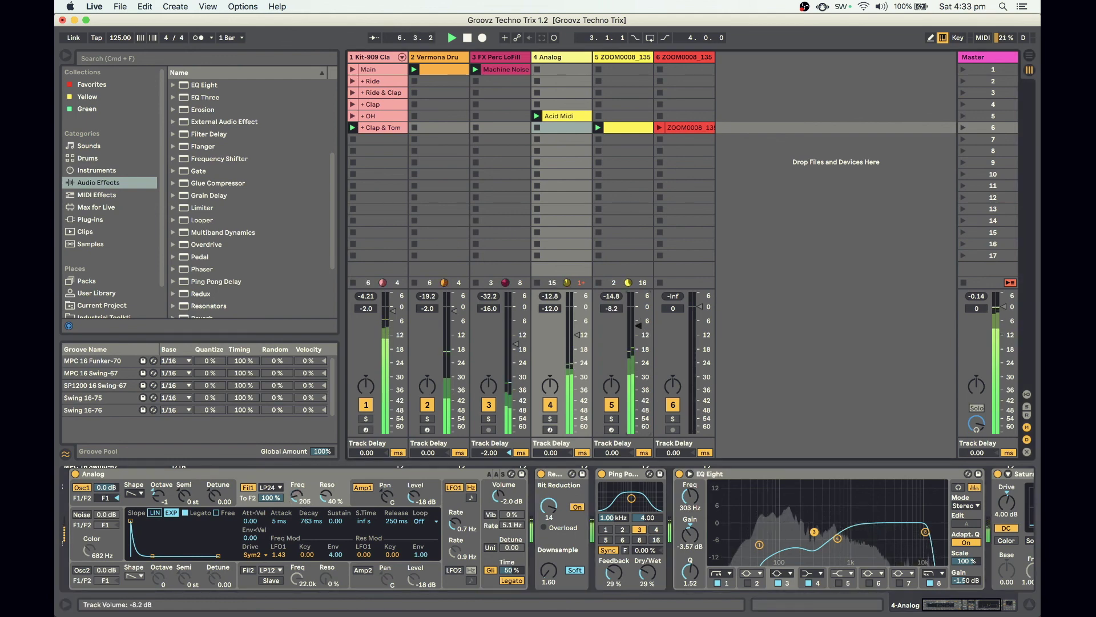
pyautogui.moveTo(296, 502); pyautogui.dragTo(296, 497)
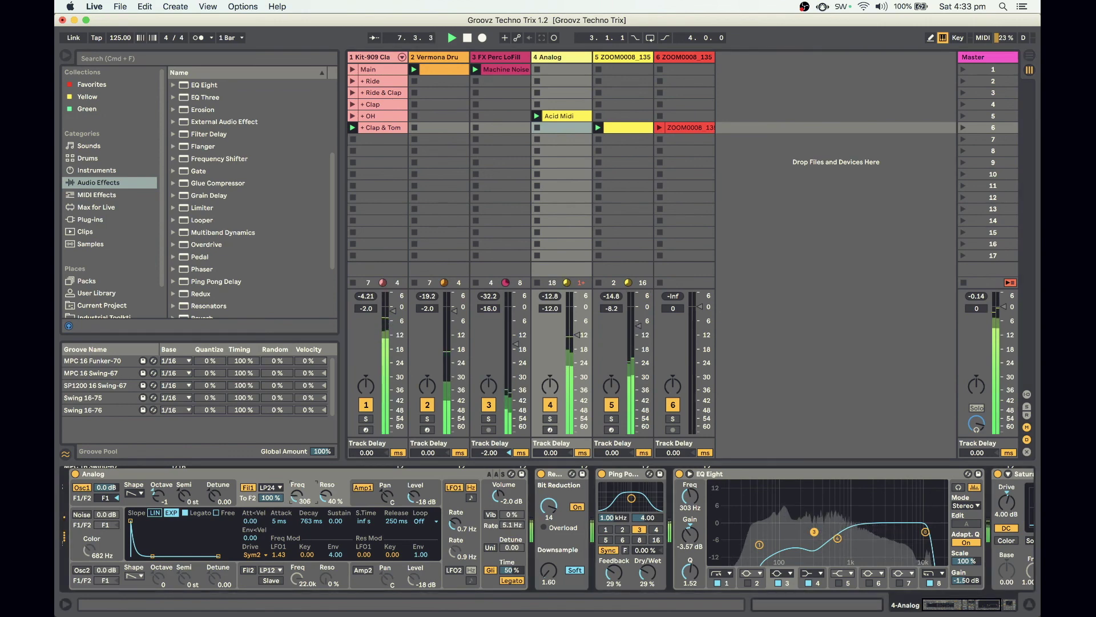